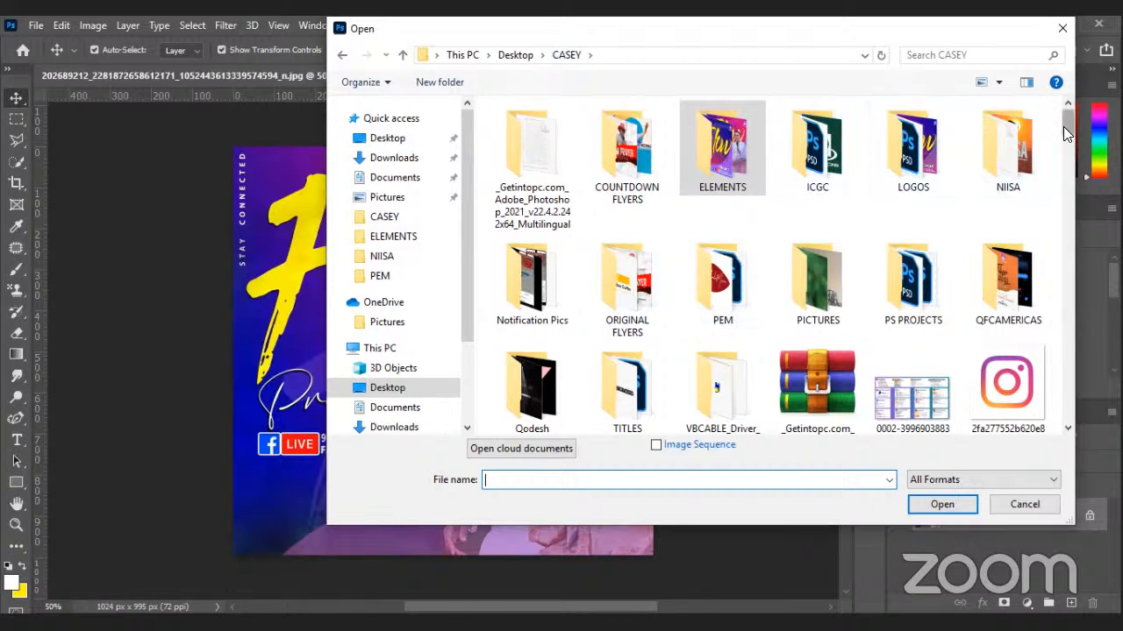
Browse the ELEMENTS folder, then return to CASEY and enter its LOGOS folder.
{"action": "scroll", "coordinate": [1065, 128], "scroll_direction": "down", "scroll_amount": 2}
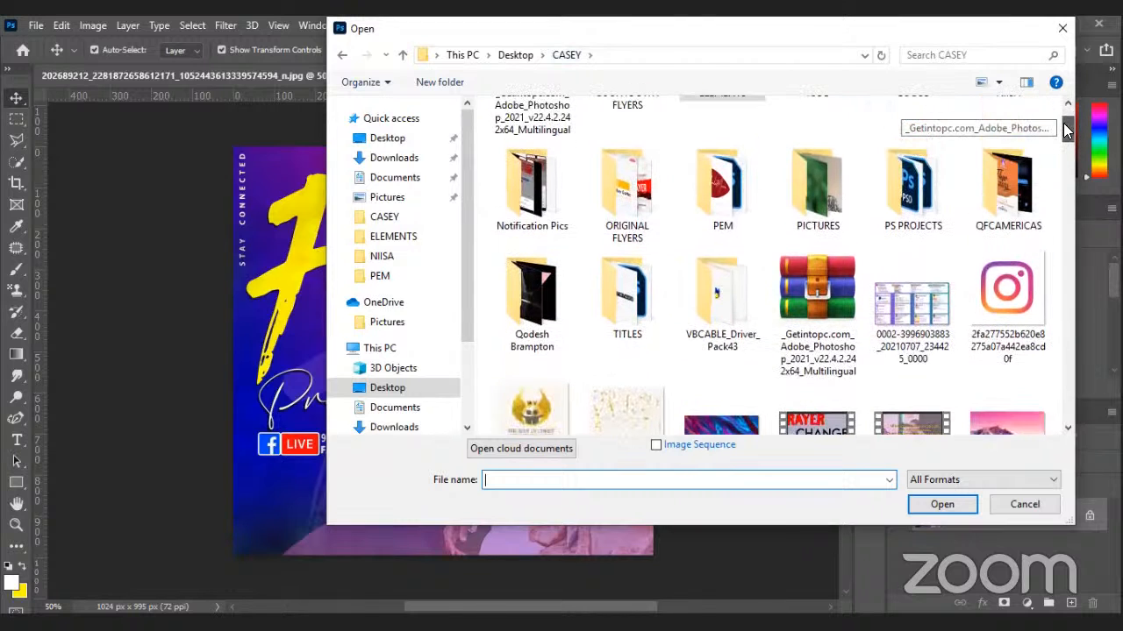
{"action": "scroll", "coordinate": [1061, 123], "scroll_direction": "up", "scroll_amount": 2}
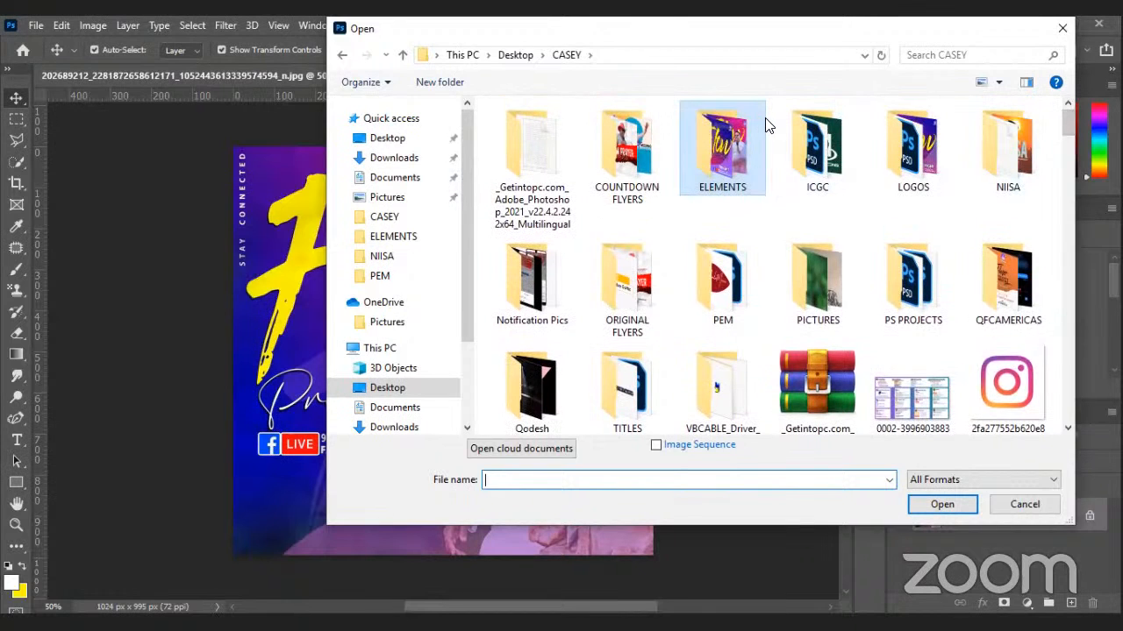
{"action": "double_click", "coordinate": [763, 122]}
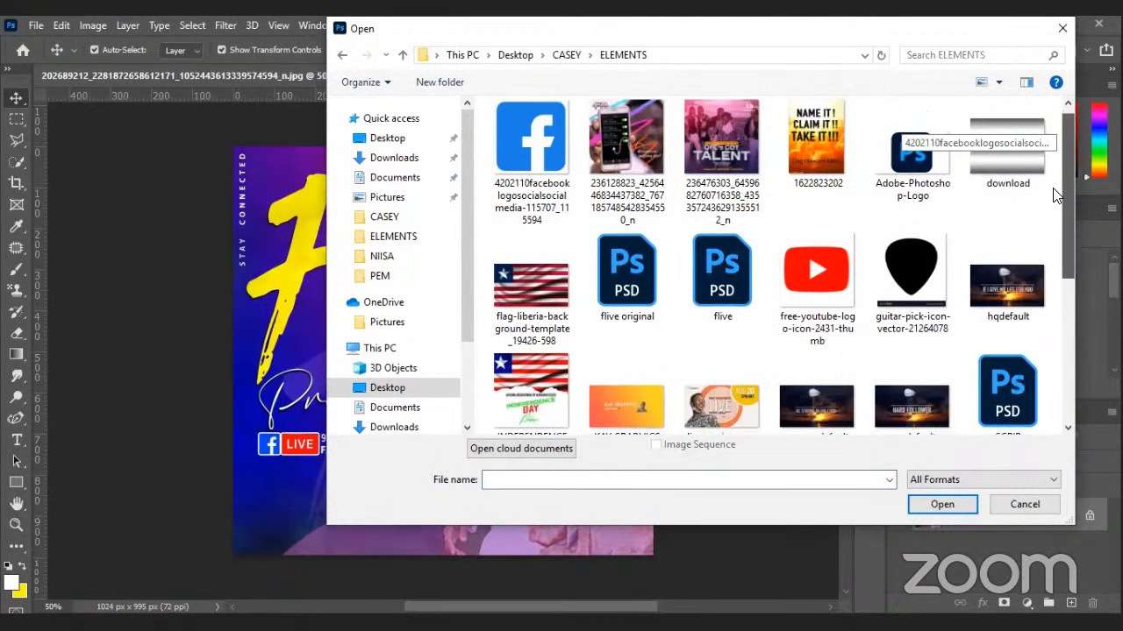
{"action": "scroll", "coordinate": [1056, 195], "scroll_direction": "down", "scroll_amount": 3}
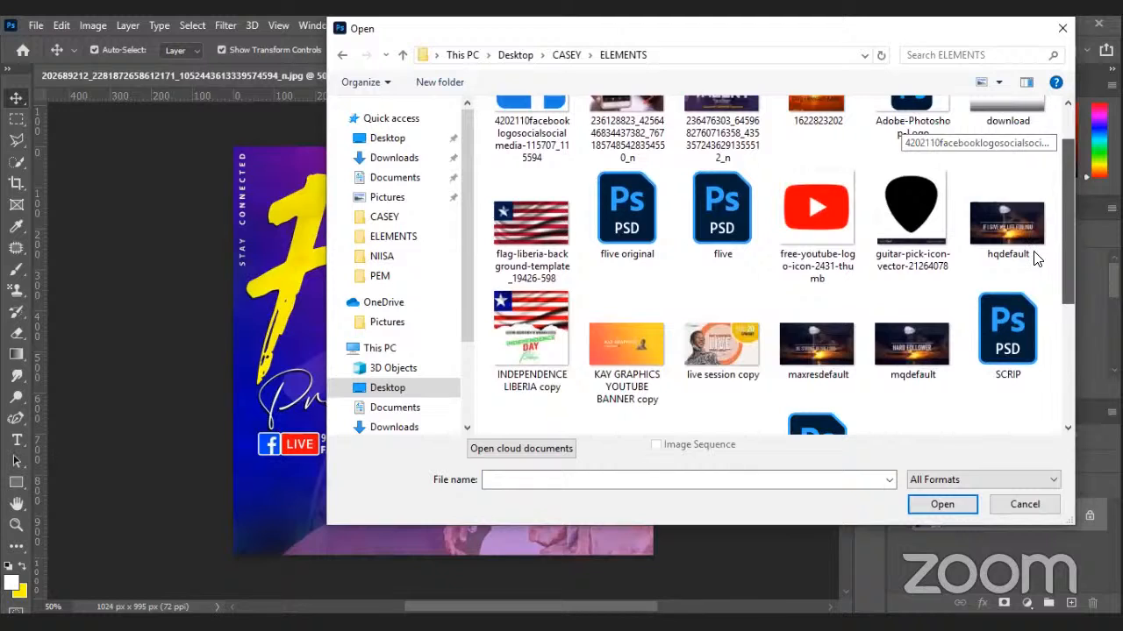
{"action": "scroll", "coordinate": [1035, 256], "scroll_direction": "down", "scroll_amount": 3}
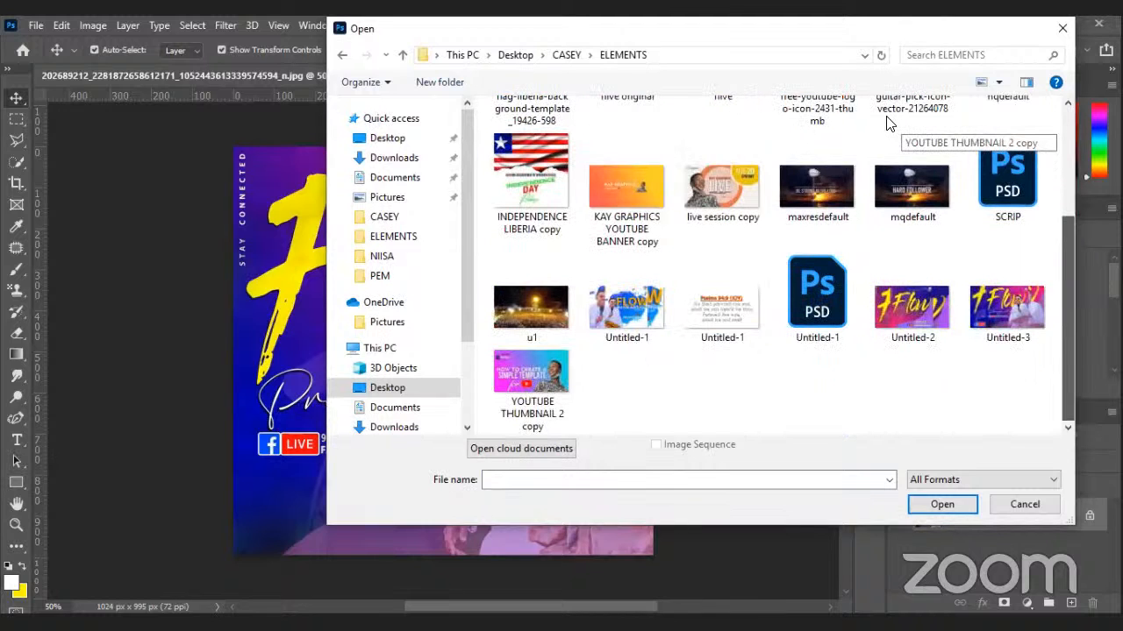
{"action": "scroll", "coordinate": [888, 123], "scroll_direction": "up", "scroll_amount": 5}
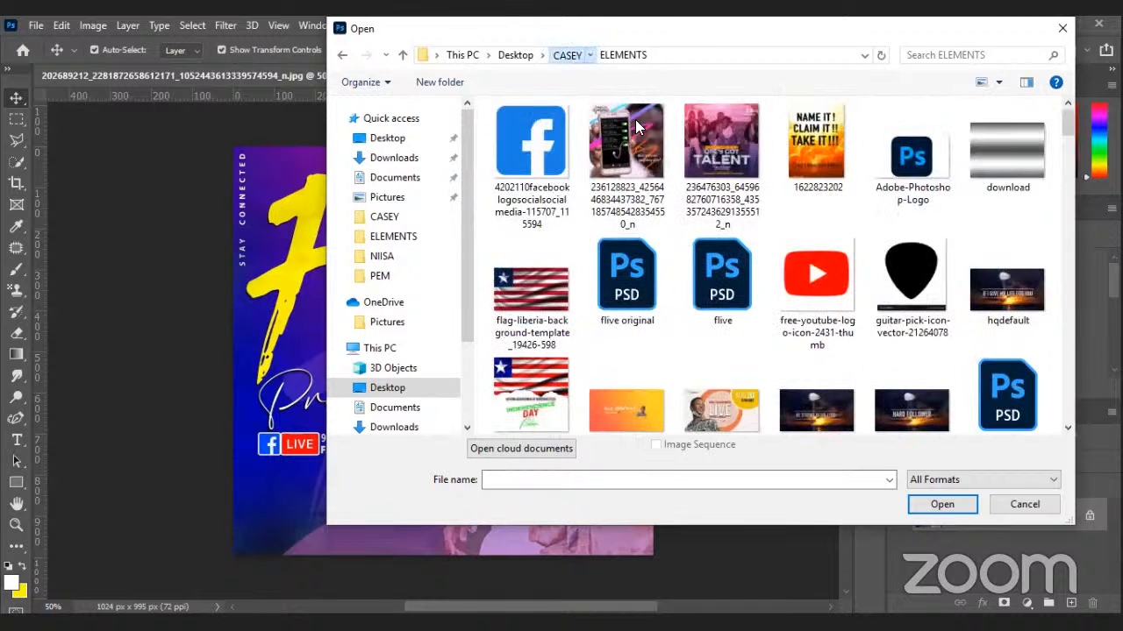
{"action": "left_click", "coordinate": [567, 56]}
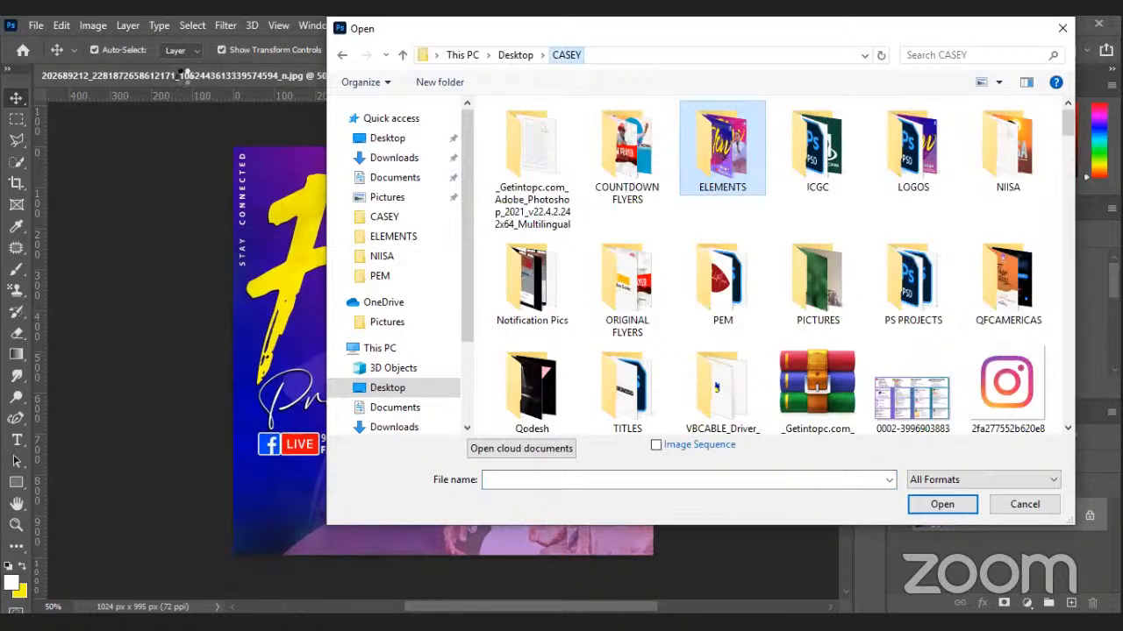
{"action": "double_click", "coordinate": [913, 145]}
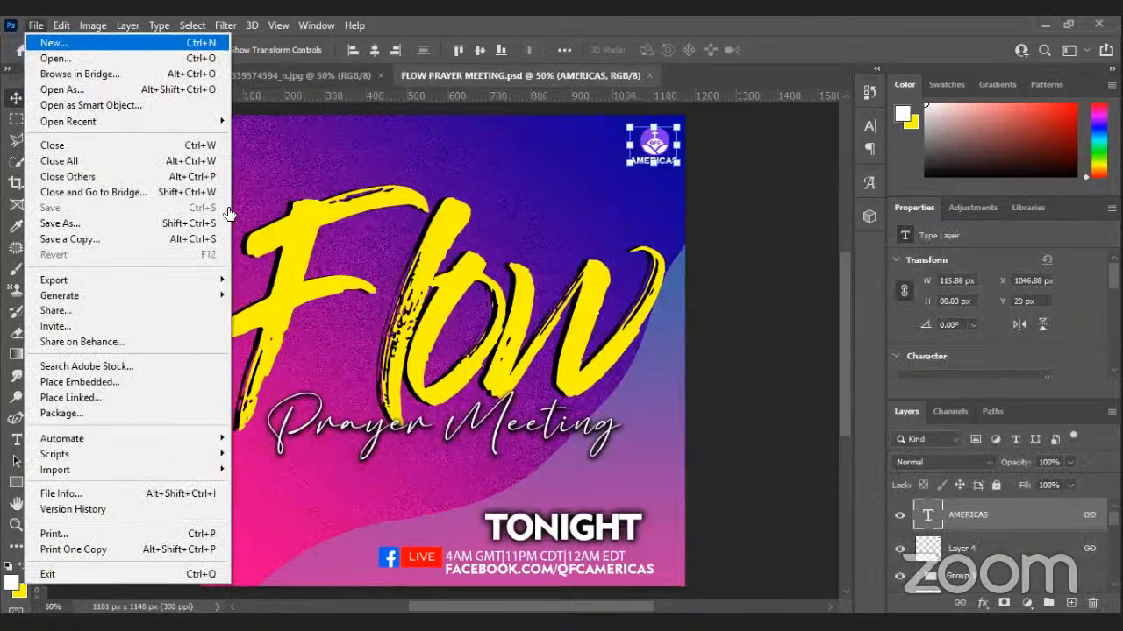
Create a new 10×10 cm square document of 1181×1181 px at 300 ppi.
{"action": "key", "text": "ctrl+n"}
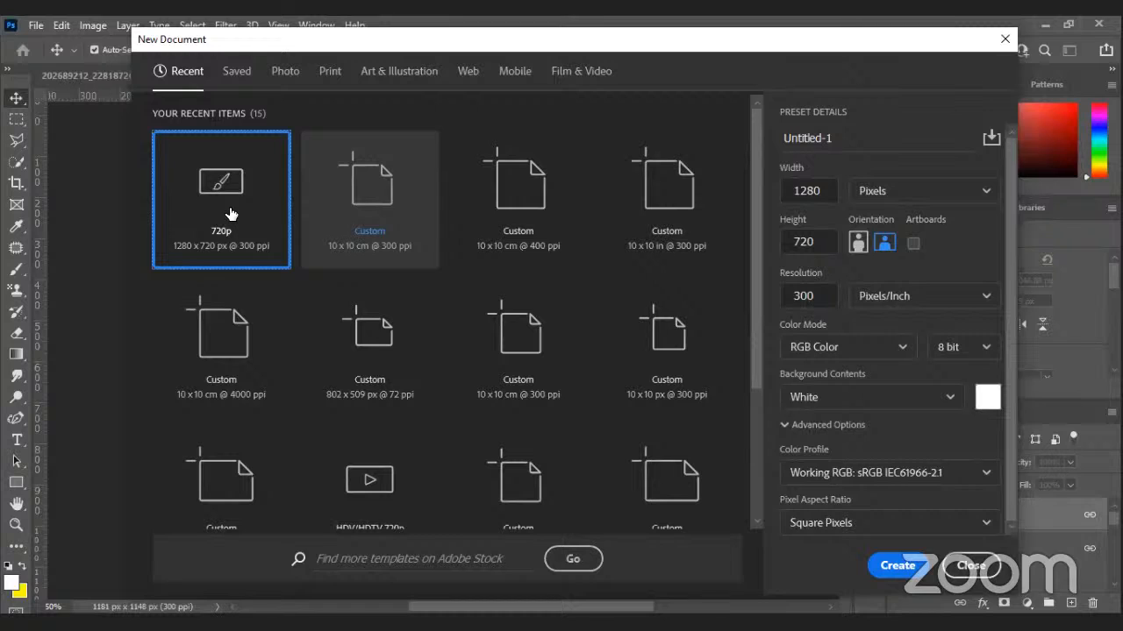
{"action": "left_click", "coordinate": [409, 201]}
{"action": "key", "text": "Return"}
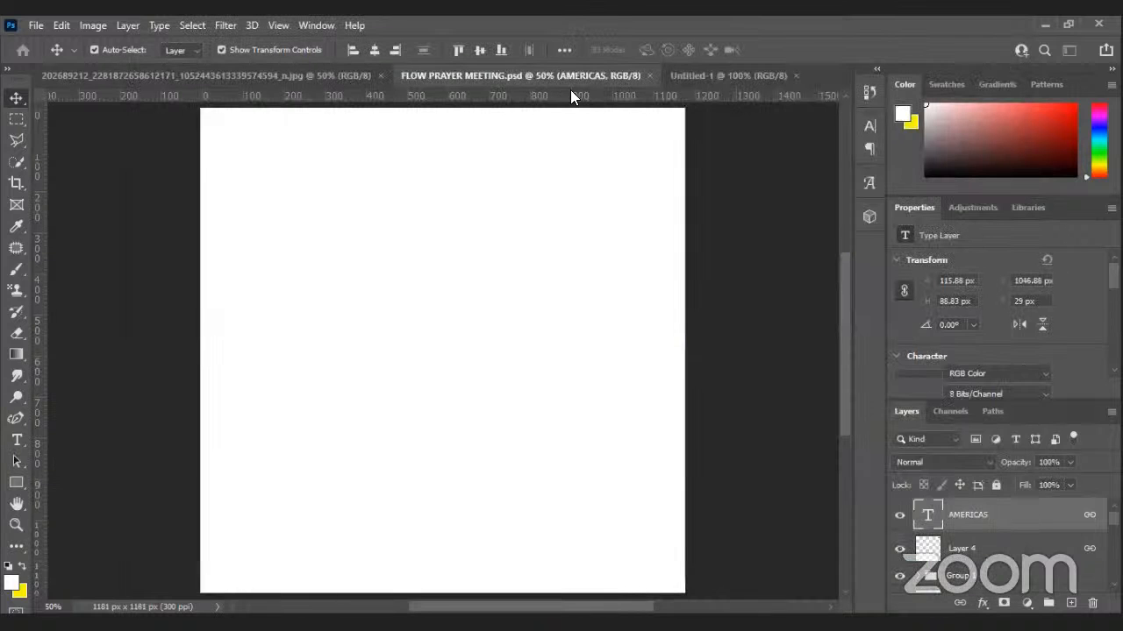
Sample the reference flyer's pink c80b7f as background colour and its blue as foreground.
{"action": "left_click", "coordinate": [570, 87]}
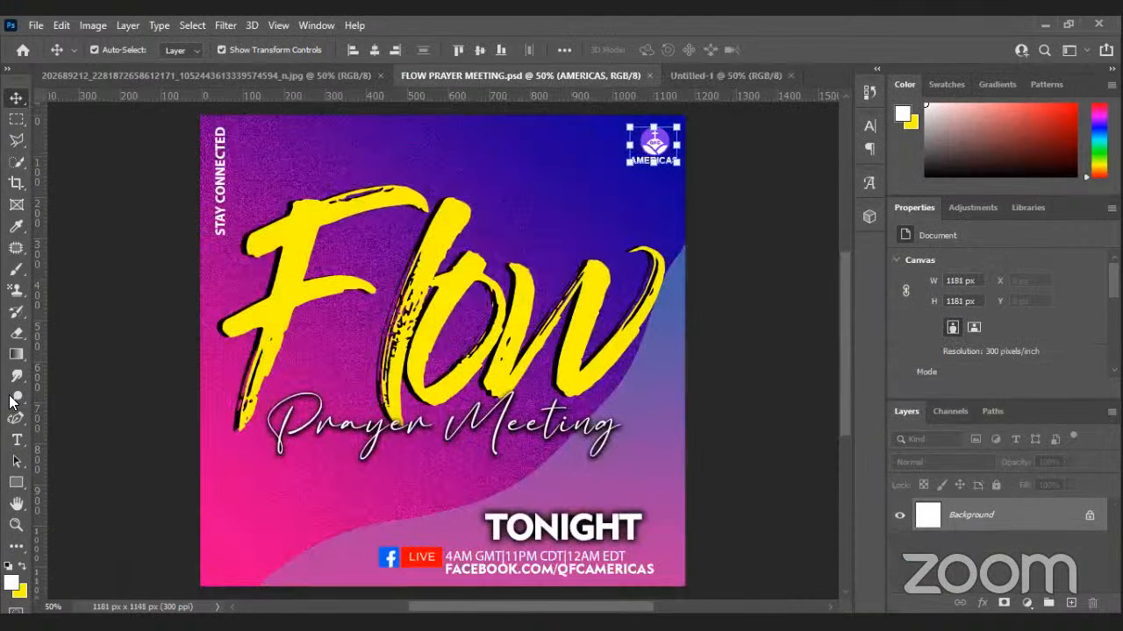
{"action": "left_click", "coordinate": [207, 75]}
{"action": "left_click", "coordinate": [17, 226]}
{"action": "left_click", "coordinate": [577, 200]}
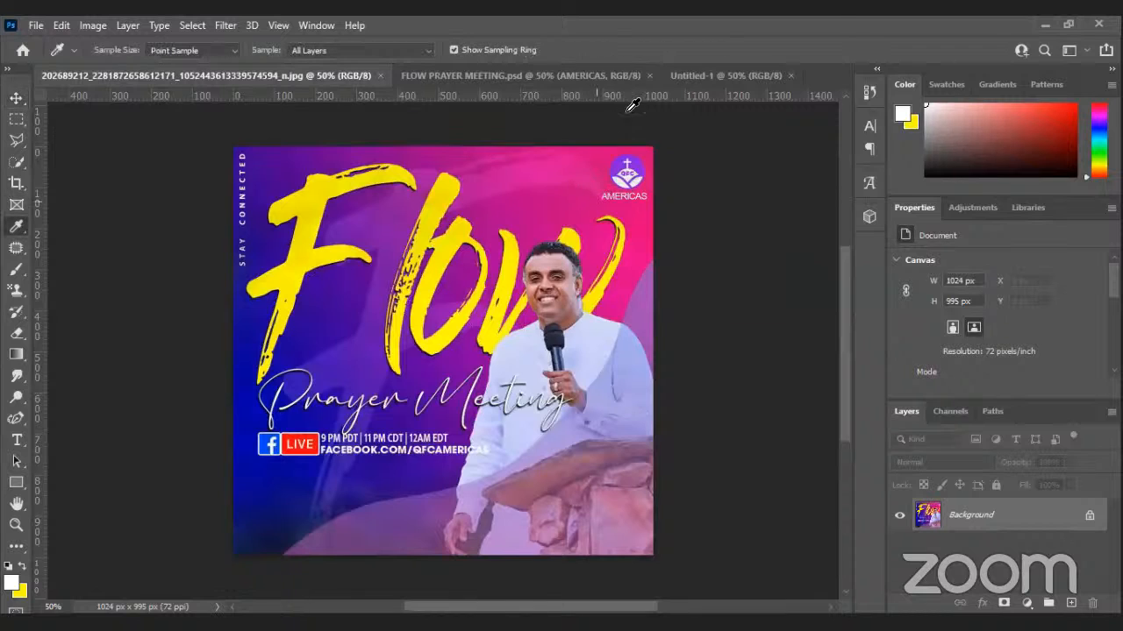
{"action": "left_click", "coordinate": [715, 76]}
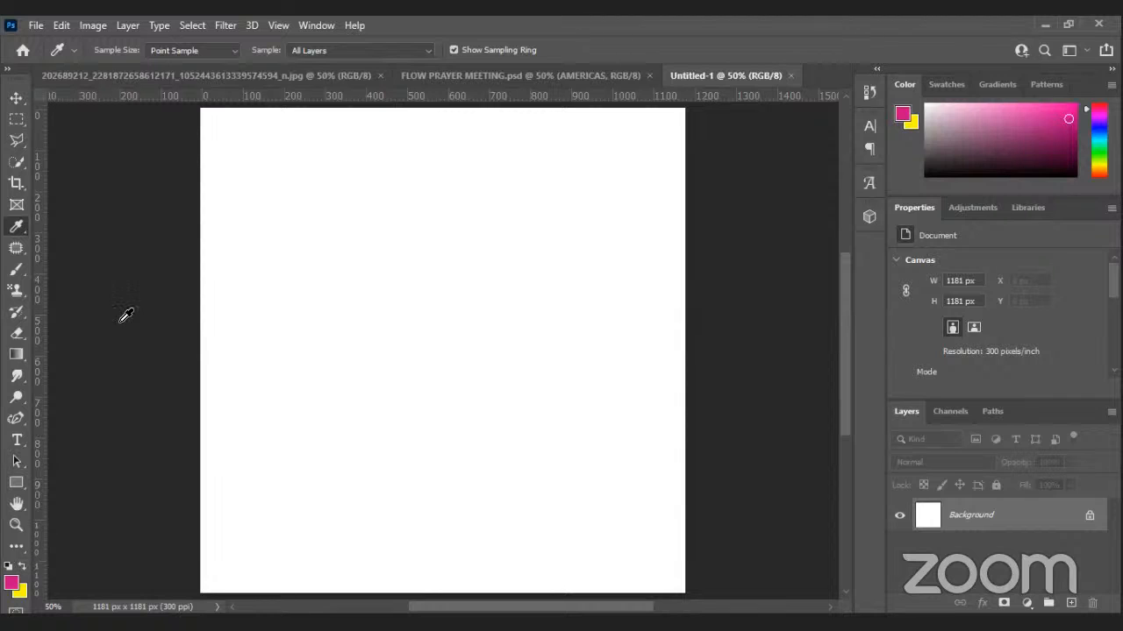
{"action": "key", "text": "x"}
{"action": "left_click", "coordinate": [290, 75]}
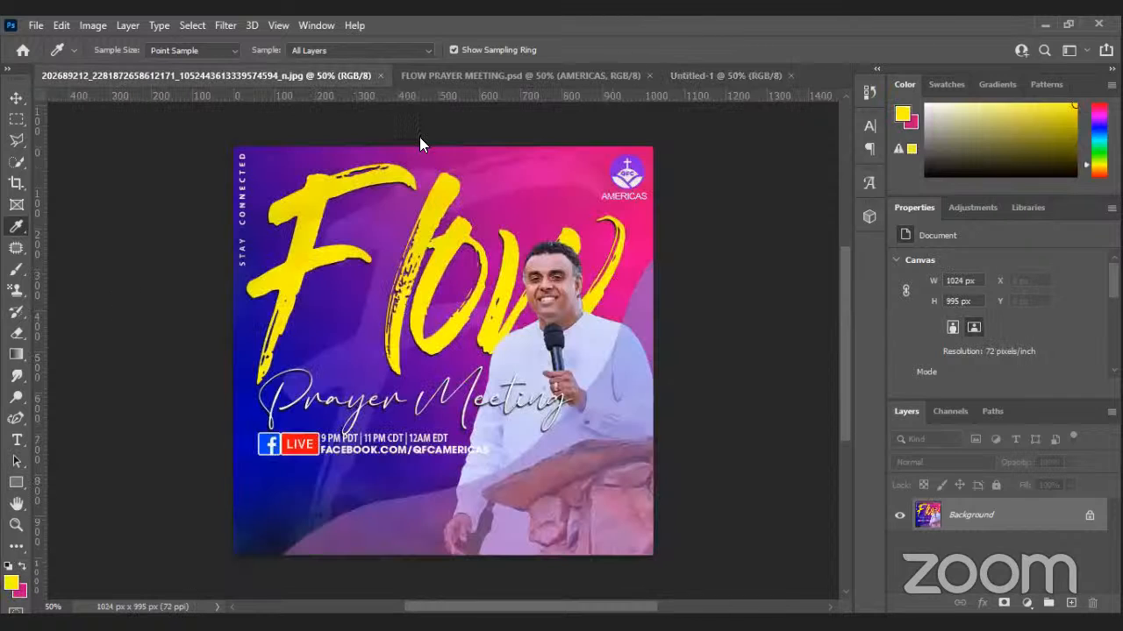
{"action": "left_click", "coordinate": [251, 351]}
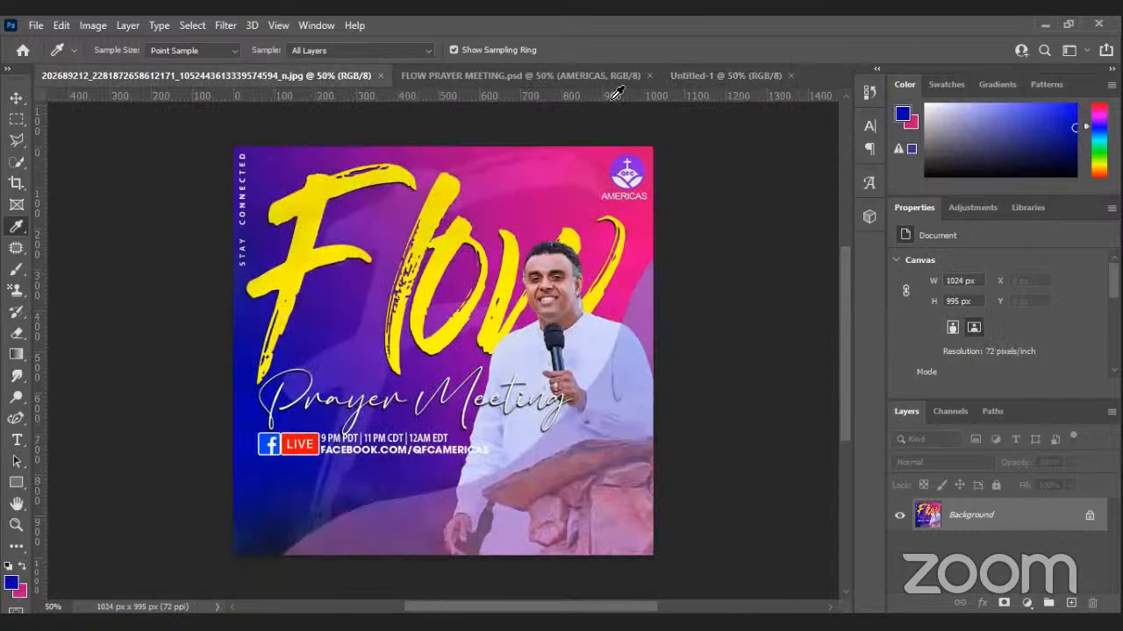
{"action": "left_click", "coordinate": [726, 75]}
Keep the pink background, add a Gradient fill layer, and set its first stop to pink c80b7f.
{"action": "left_click", "coordinate": [21, 593]}
{"action": "key", "text": "ctrl+c"}
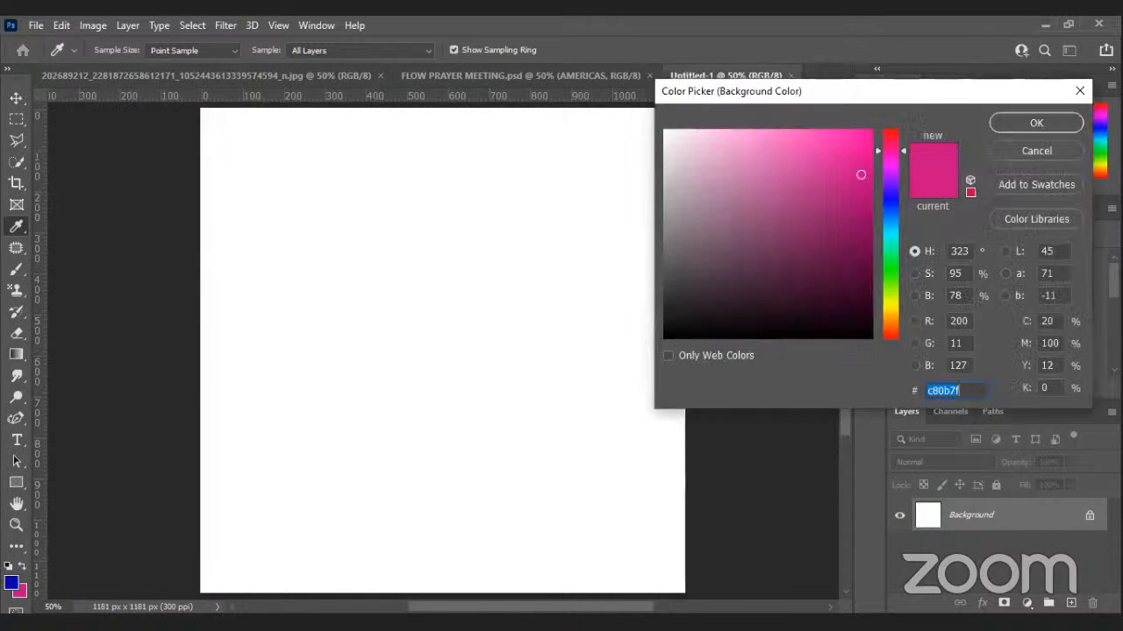
{"action": "left_click", "coordinate": [1000, 115]}
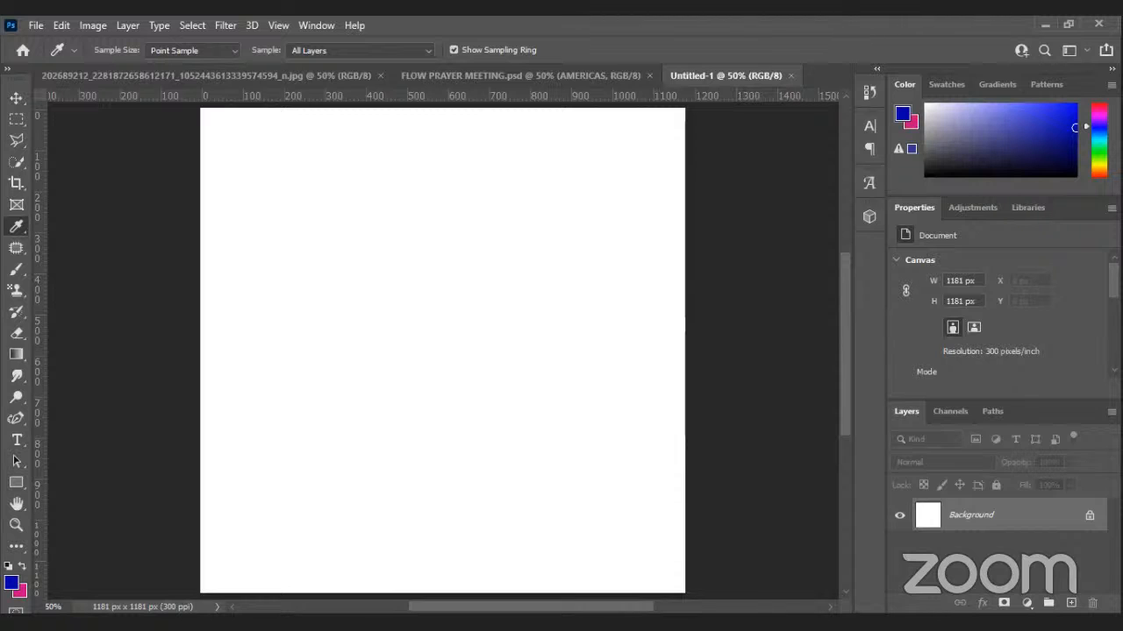
{"action": "left_click", "coordinate": [1026, 603]}
{"action": "left_click", "coordinate": [1018, 332]}
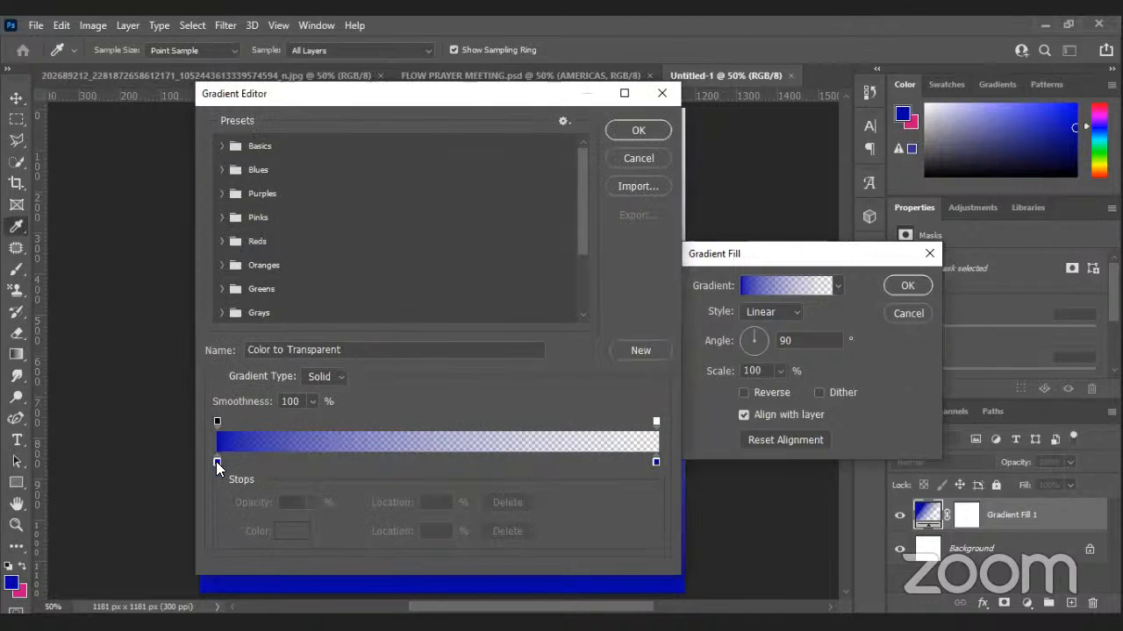
{"action": "left_click", "coordinate": [217, 461]}
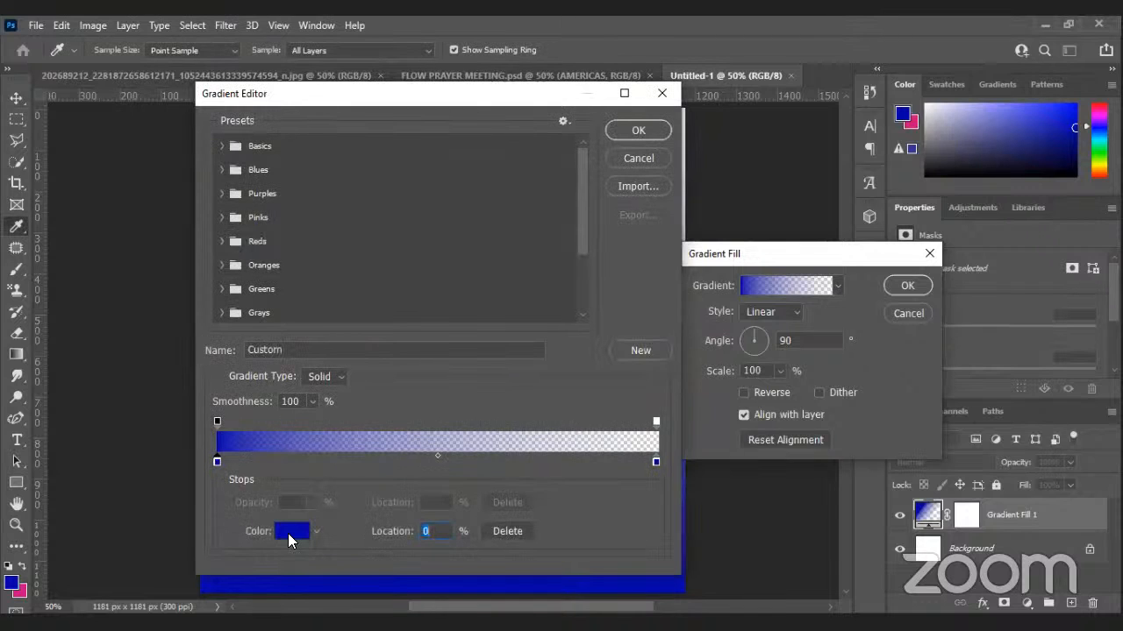
{"action": "left_click", "coordinate": [298, 530]}
{"action": "key", "text": "ctrl+v"}
{"action": "left_click", "coordinate": [1033, 123]}
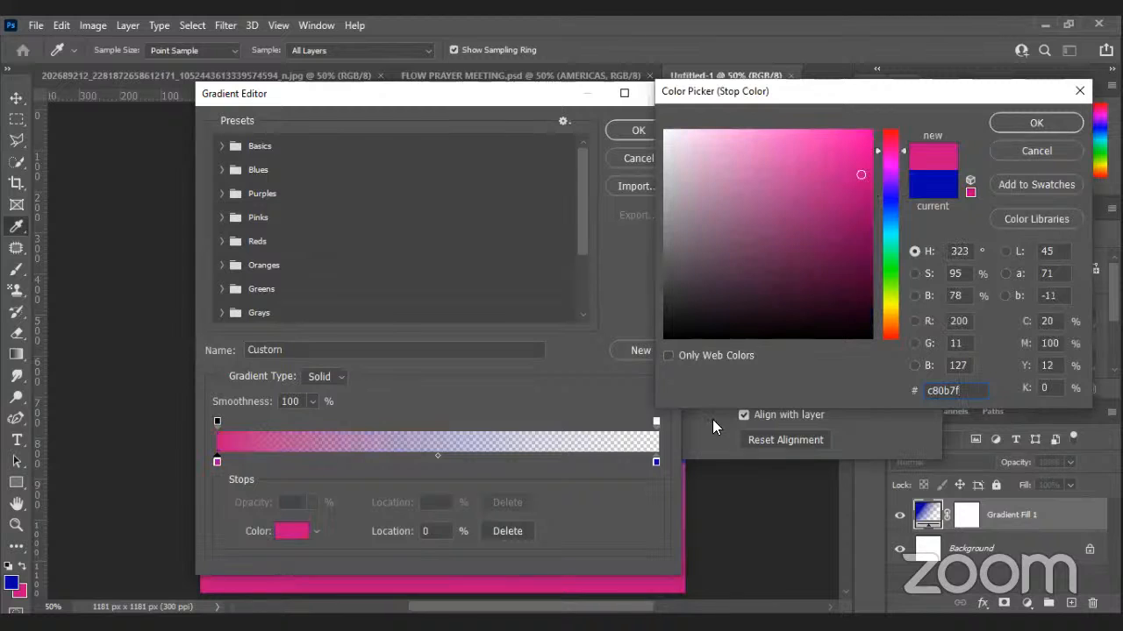
Apply the Blues > Blue_01 gradient preset and accept it.
{"action": "left_click", "coordinate": [656, 461]}
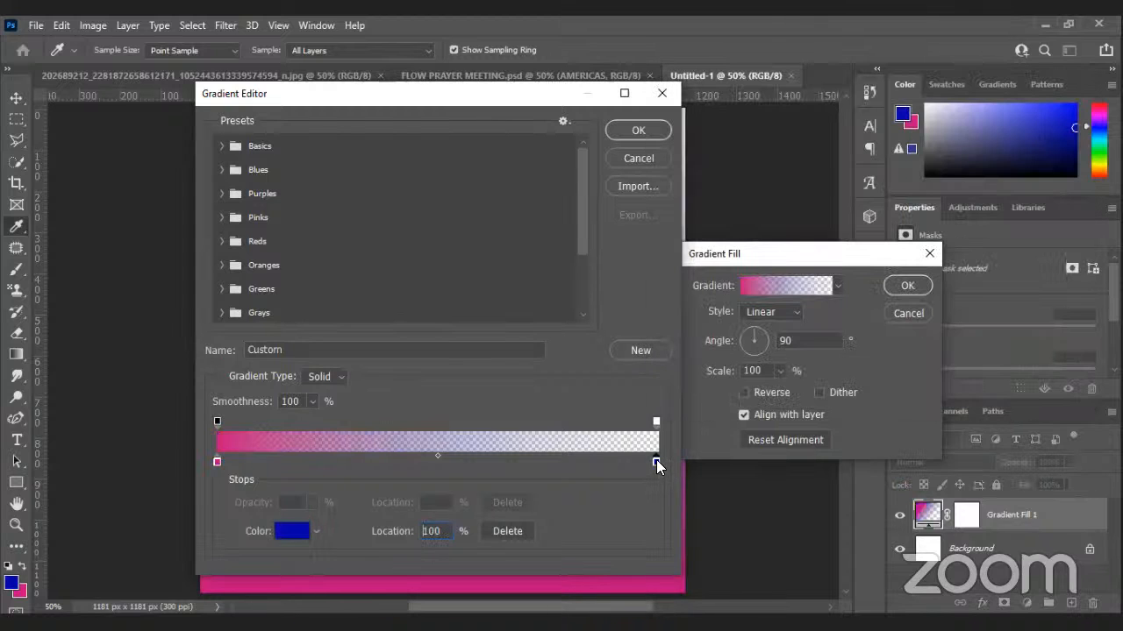
{"action": "left_click", "coordinate": [222, 169]}
{"action": "left_click", "coordinate": [243, 195]}
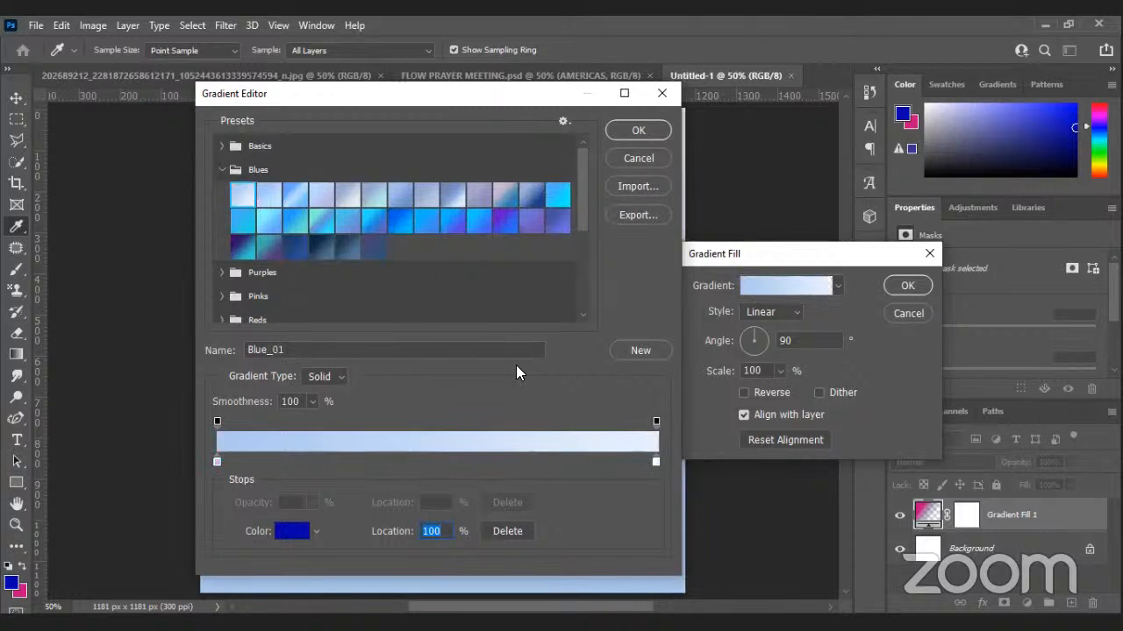
{"action": "left_click", "coordinate": [638, 133]}
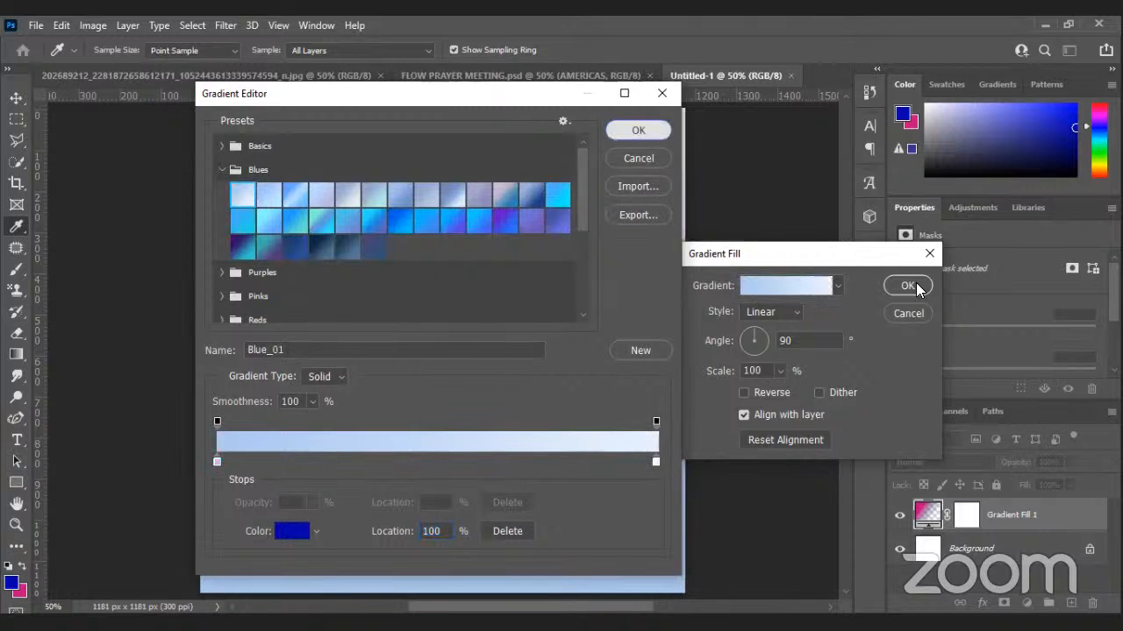
Commit Gradient Fill 1, swap the working colours, and reopen the gradient fill settings.
{"action": "key", "text": "Return"}
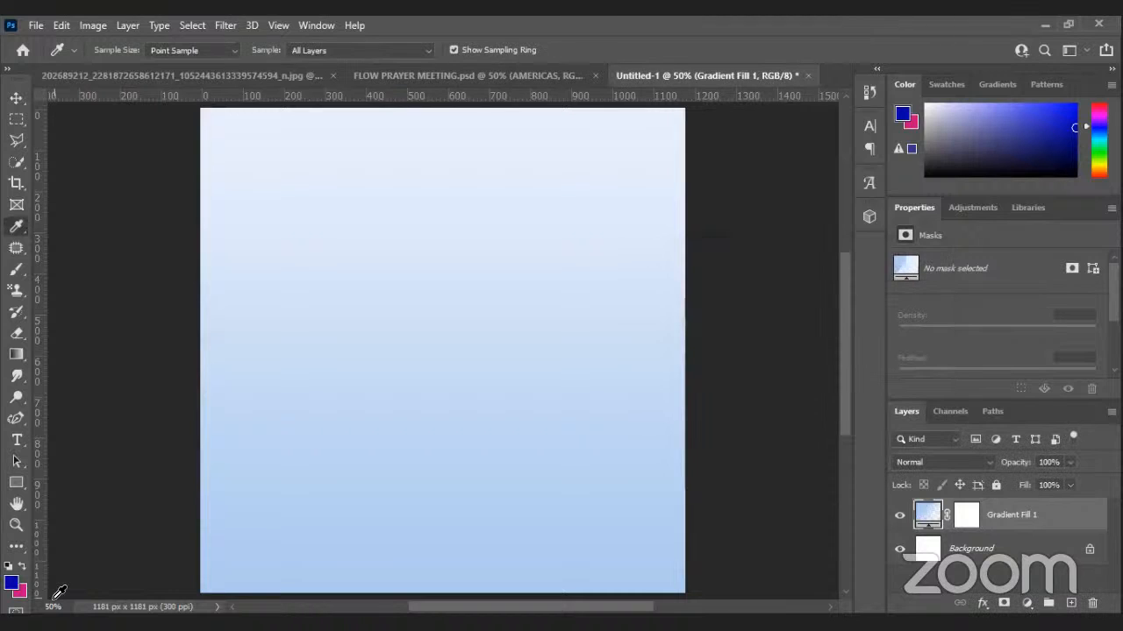
{"action": "left_click", "coordinate": [11, 585]}
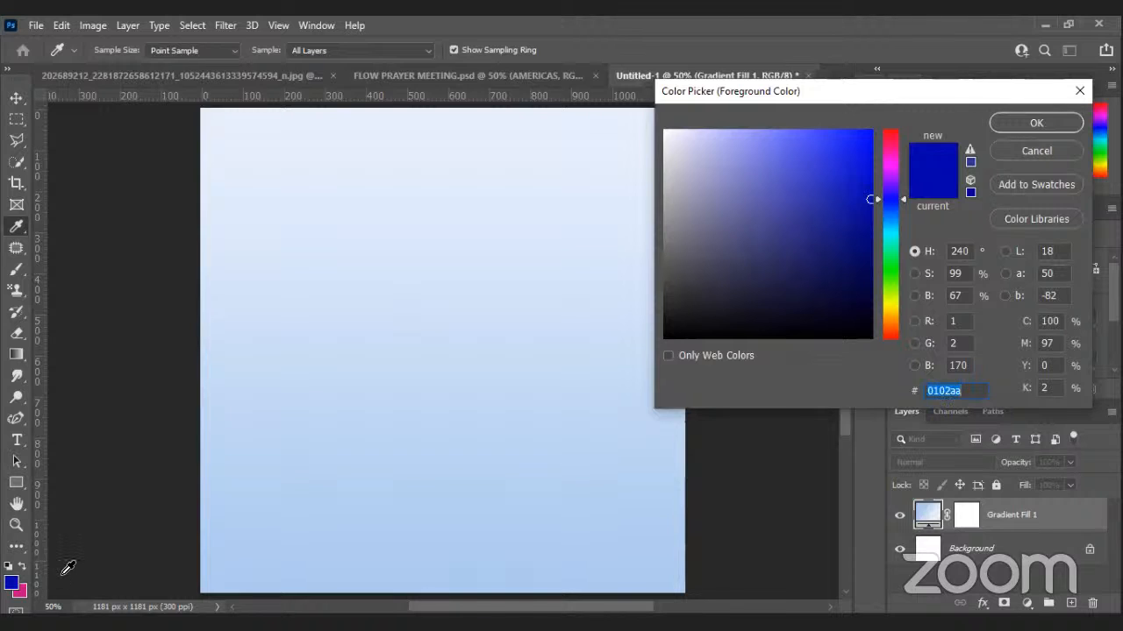
{"action": "key", "text": "Escape"}
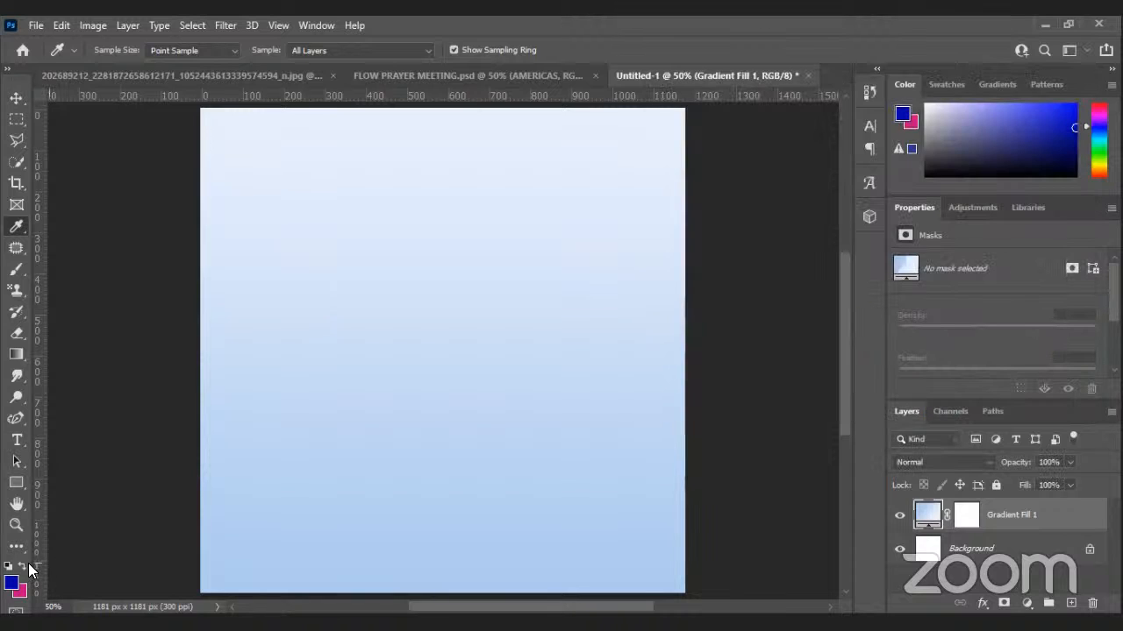
{"action": "key", "text": "x"}
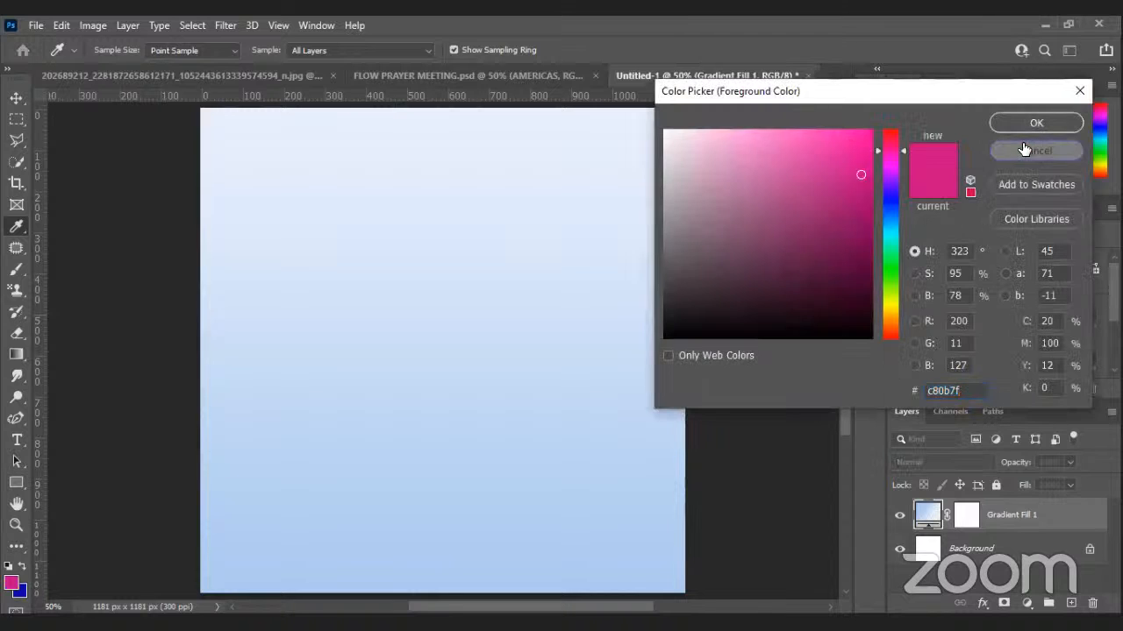
{"action": "left_click", "coordinate": [1024, 149]}
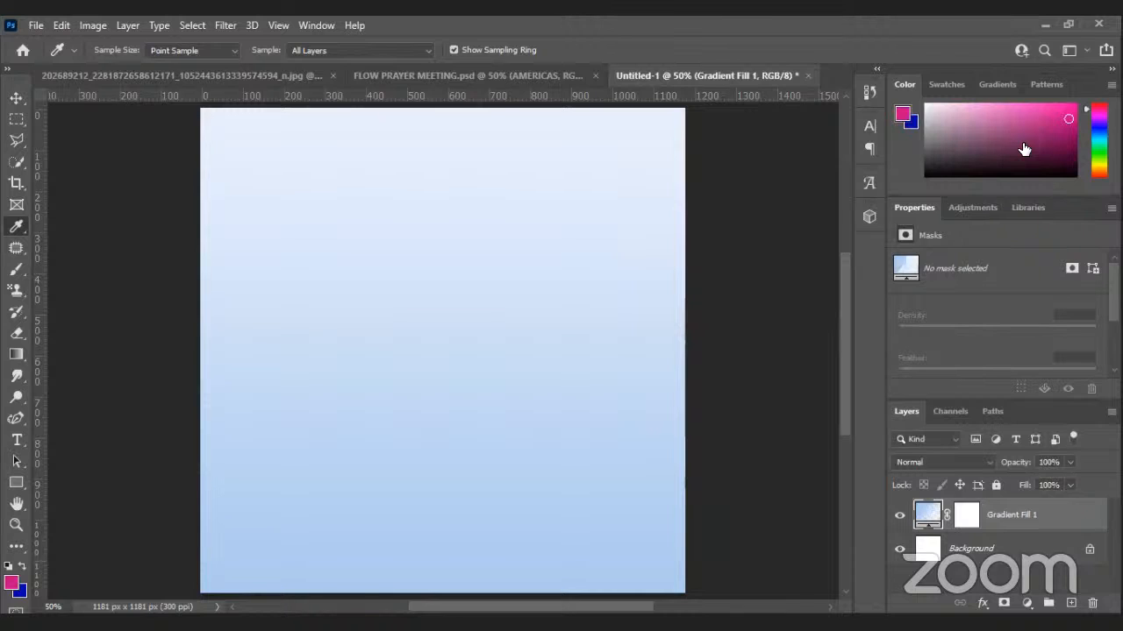
{"action": "double_click", "coordinate": [902, 280]}
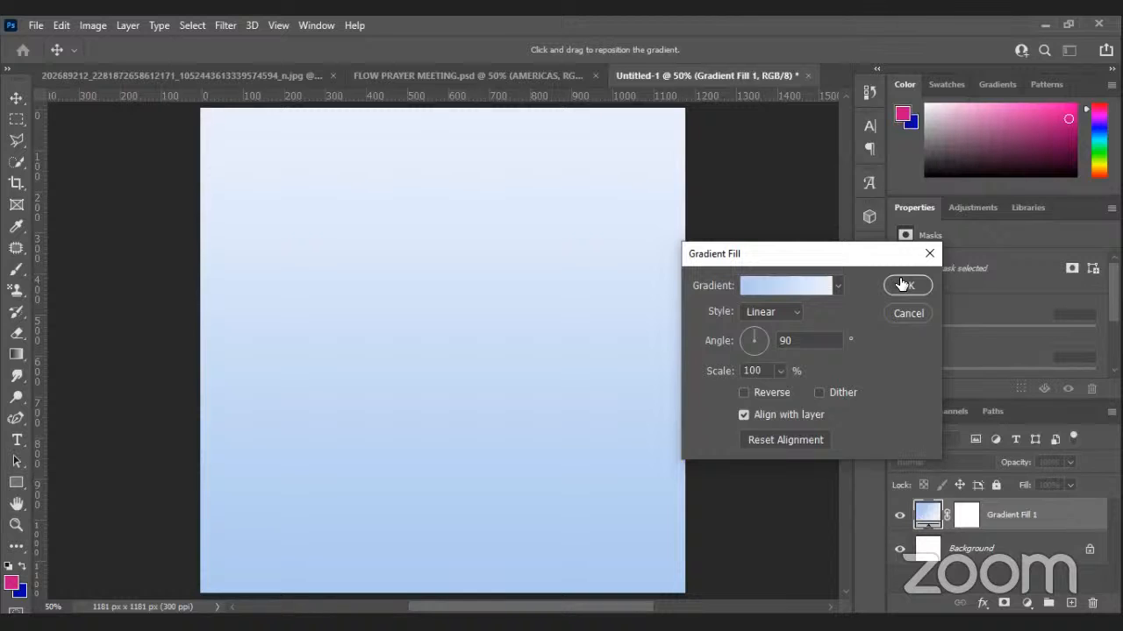
Move the gradient's pink stop to the 0% start position.
{"action": "double_click", "coordinate": [918, 511]}
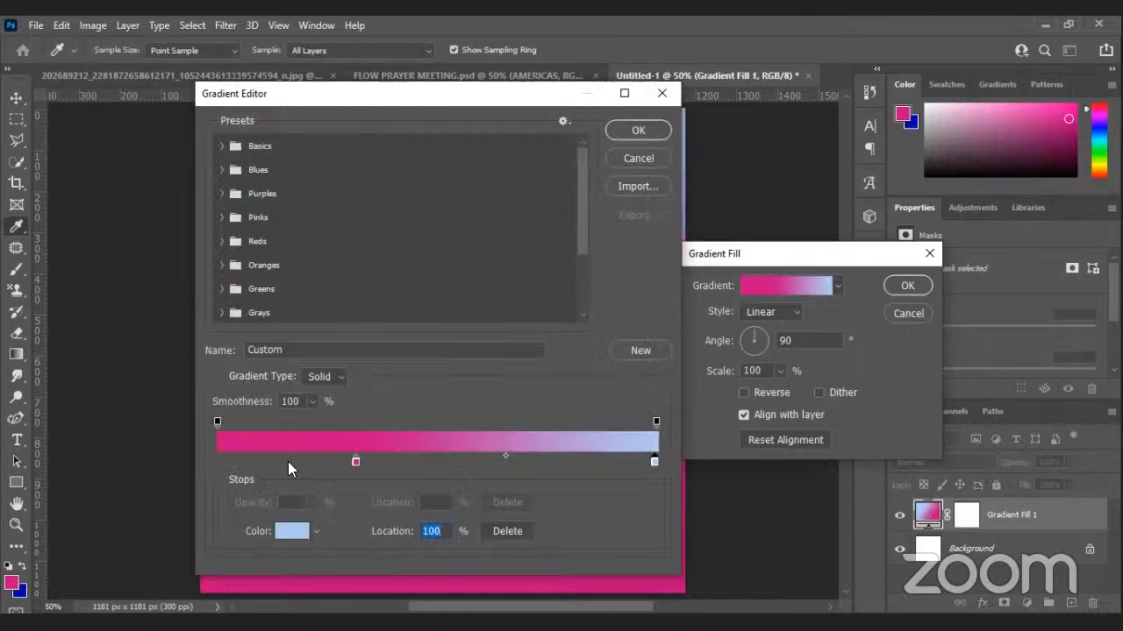
{"action": "left_click_drag", "start_coordinate": [288, 461], "coordinate": [211, 464]}
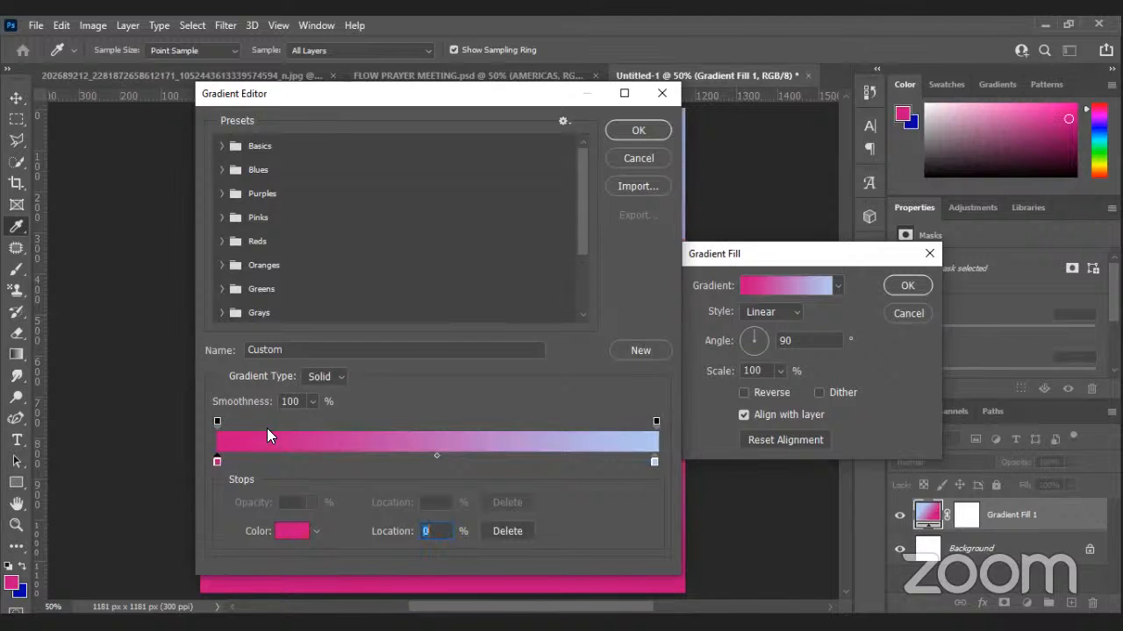
{"action": "left_click", "coordinate": [638, 131]}
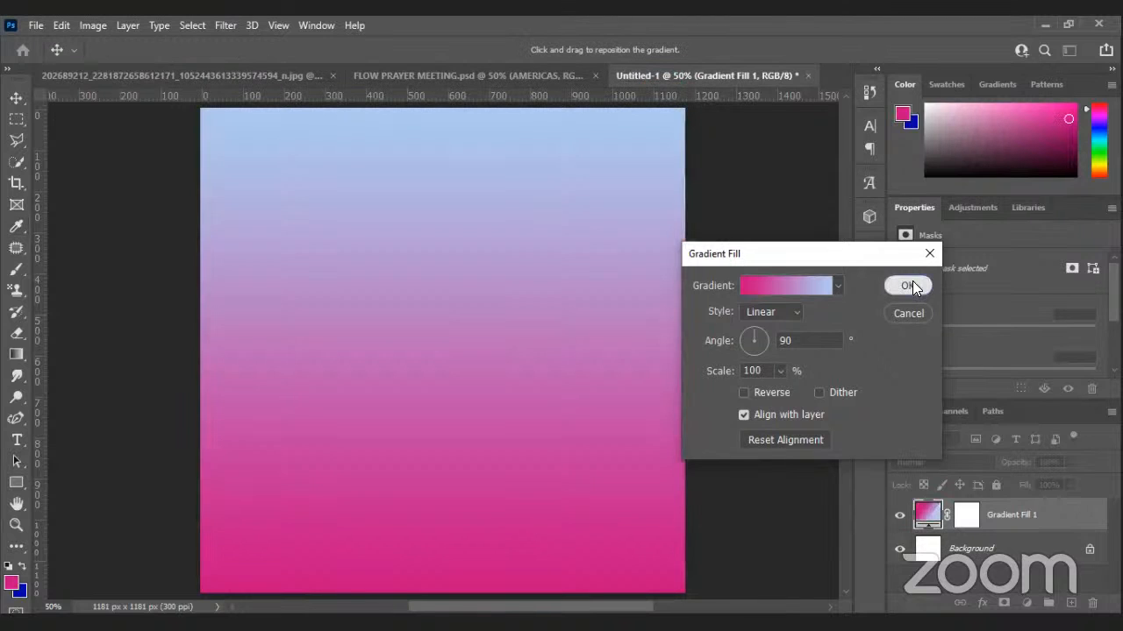
{"action": "key", "text": "Return"}
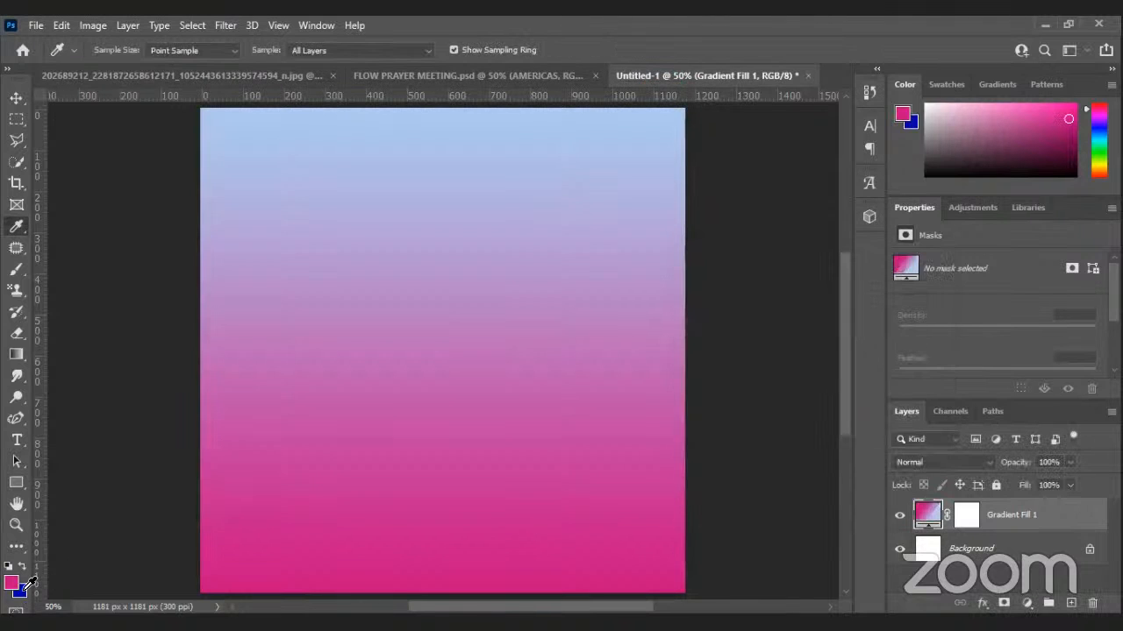
Set the gradient's right stop to deep blue 0102aa and tilt the angle diagonally.
{"action": "left_click", "coordinate": [26, 585]}
{"action": "key", "text": "ctrl+c"}
{"action": "key", "text": "Escape"}
{"action": "left_click", "coordinate": [652, 461]}
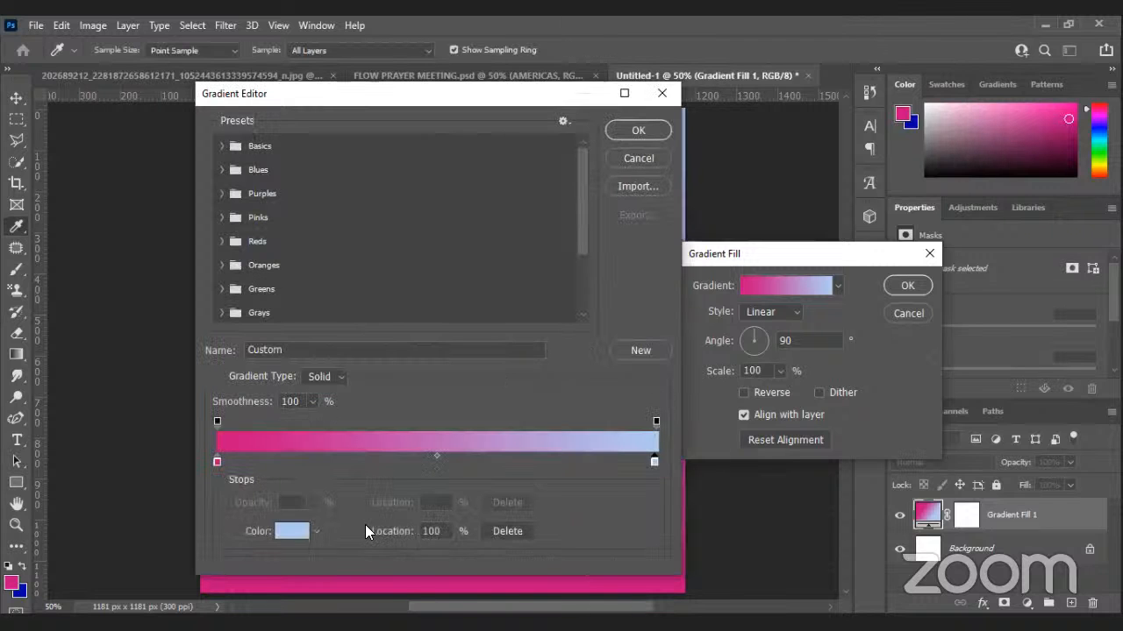
{"action": "left_click", "coordinate": [289, 540]}
{"action": "key", "text": "ctrl+v"}
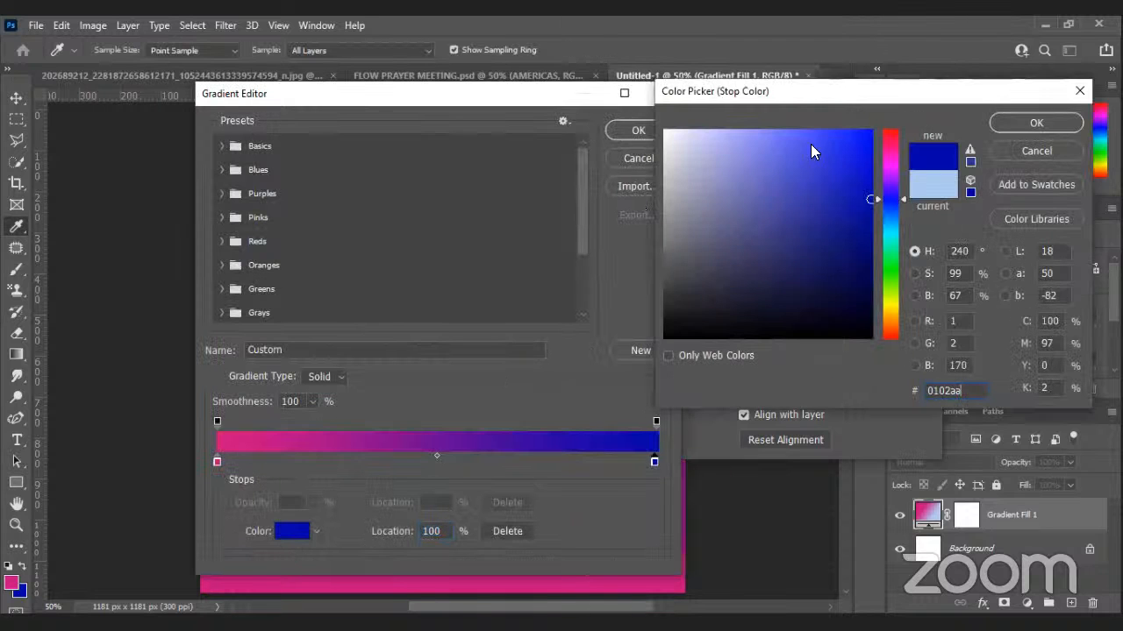
{"action": "left_click", "coordinate": [1026, 125]}
{"action": "left_click", "coordinate": [633, 133]}
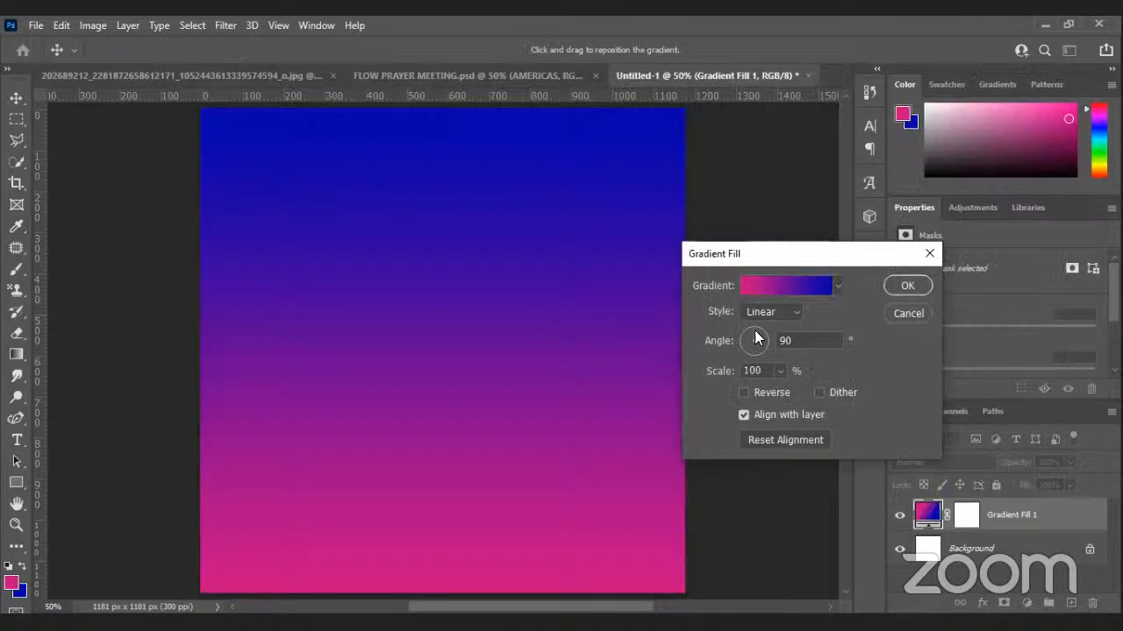
{"action": "mouse_move", "coordinate": [756, 338]}
{"action": "left_mouse_down"}
{"action": "mouse_move", "coordinate": [738, 339]}
{"action": "mouse_move", "coordinate": [742, 348]}
{"action": "left_mouse_up"}
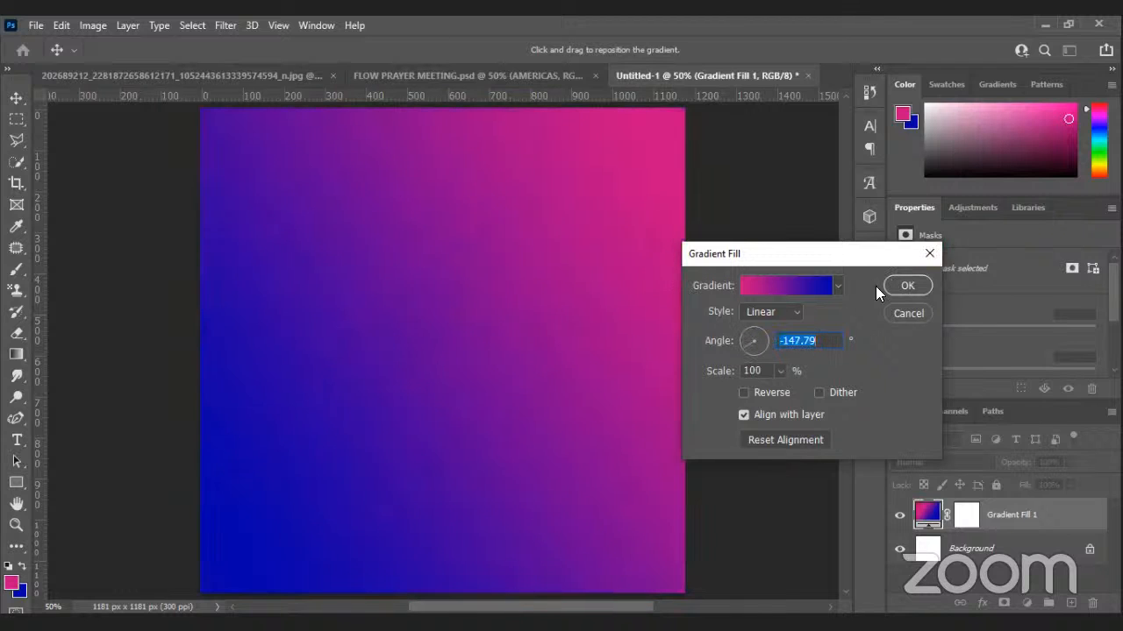
Reposition the gradient on the canvas, set its angle to -147.79°, and apply it.
{"action": "left_click_drag", "start_coordinate": [564, 258], "coordinate": [534, 281]}
{"action": "left_click", "coordinate": [823, 343]}
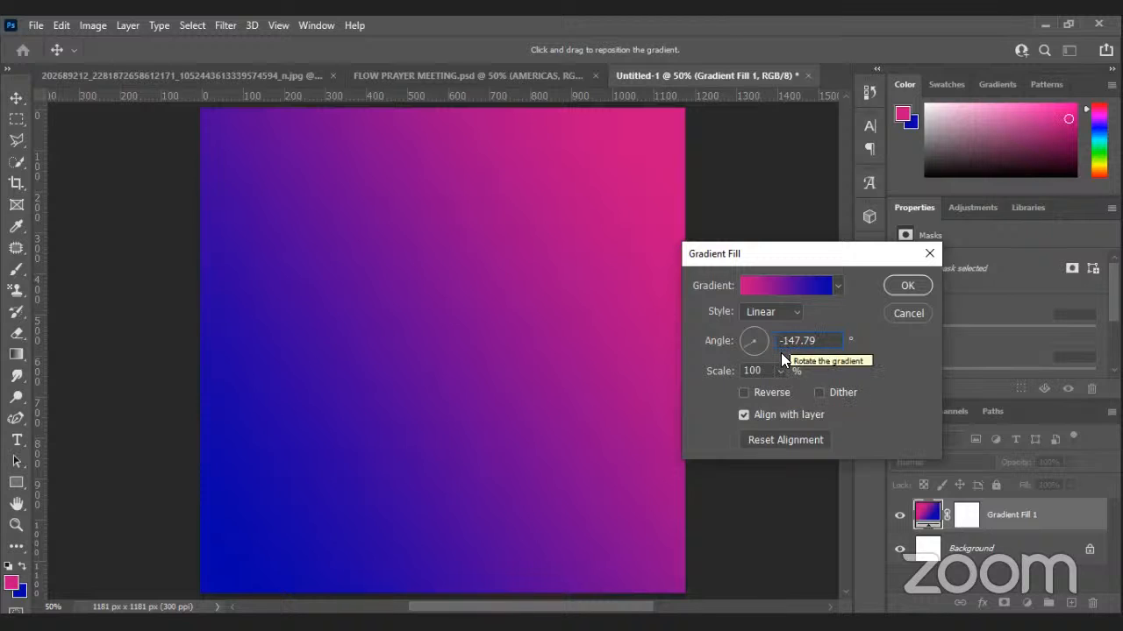
{"action": "left_click", "coordinate": [873, 328]}
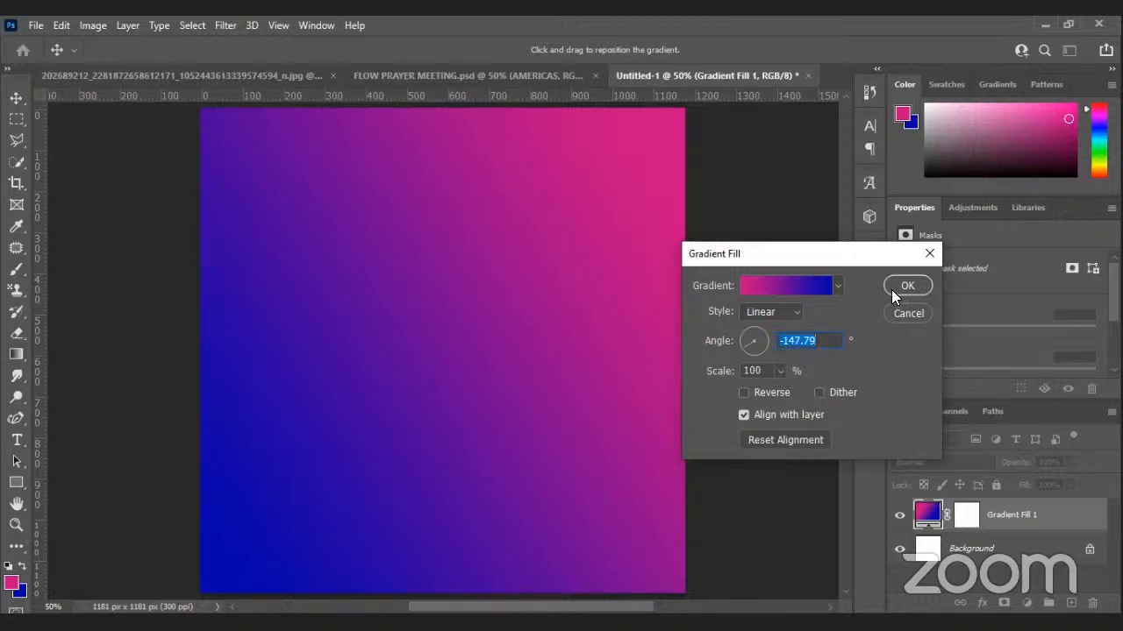
{"action": "left_click", "coordinate": [891, 290]}
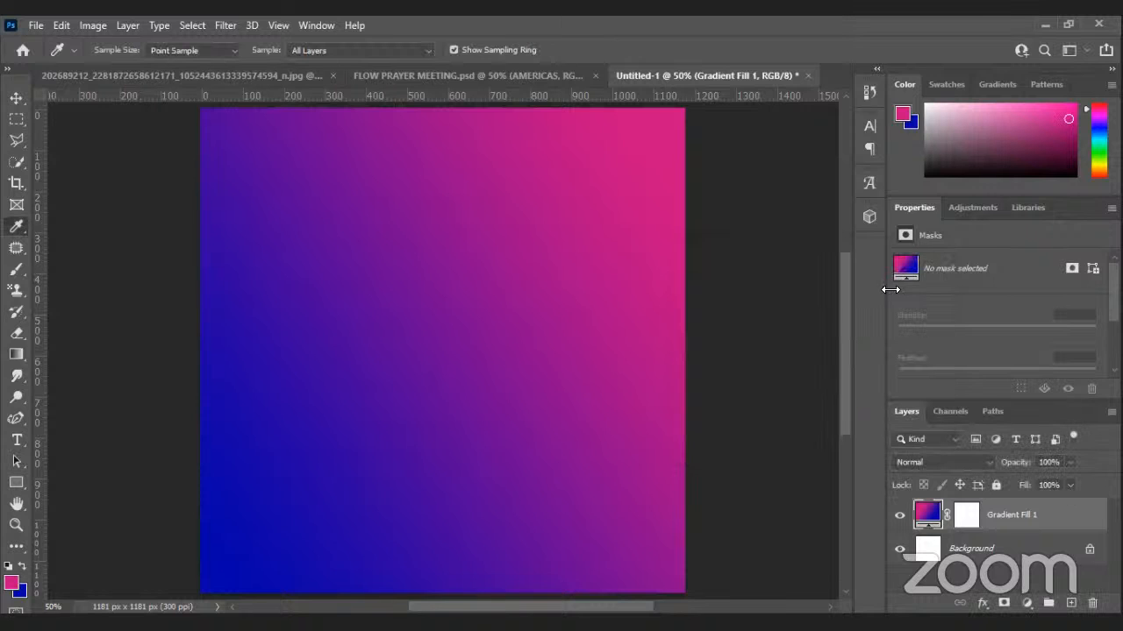
Reset the working colours to black and white and add an empty Layer 1.
{"action": "left_click", "coordinate": [794, 499]}
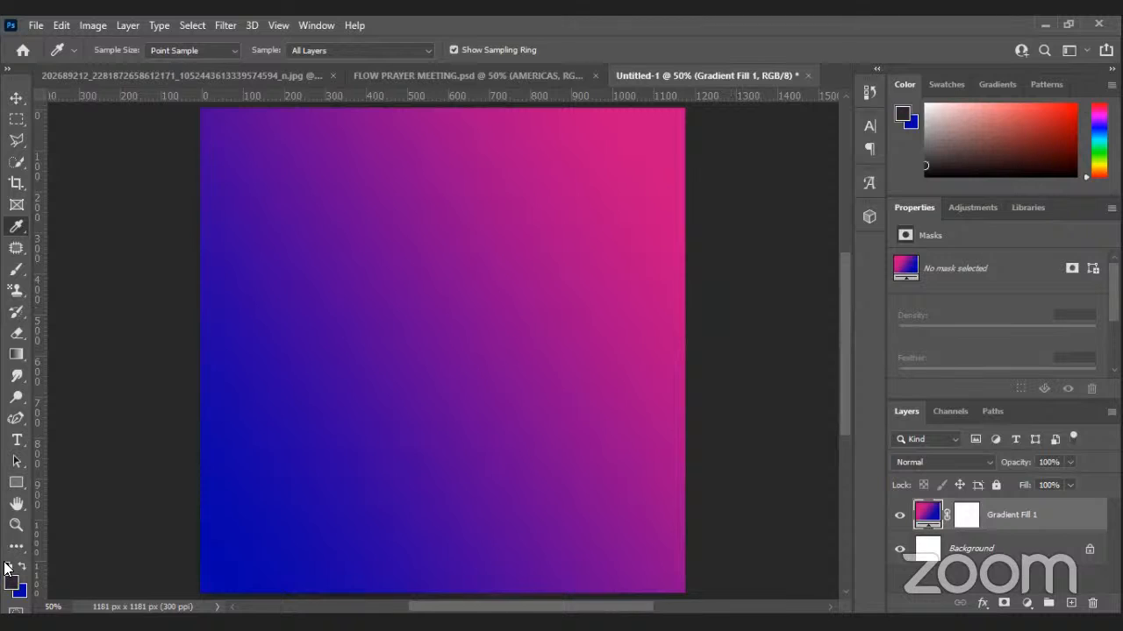
{"action": "key", "text": "d"}
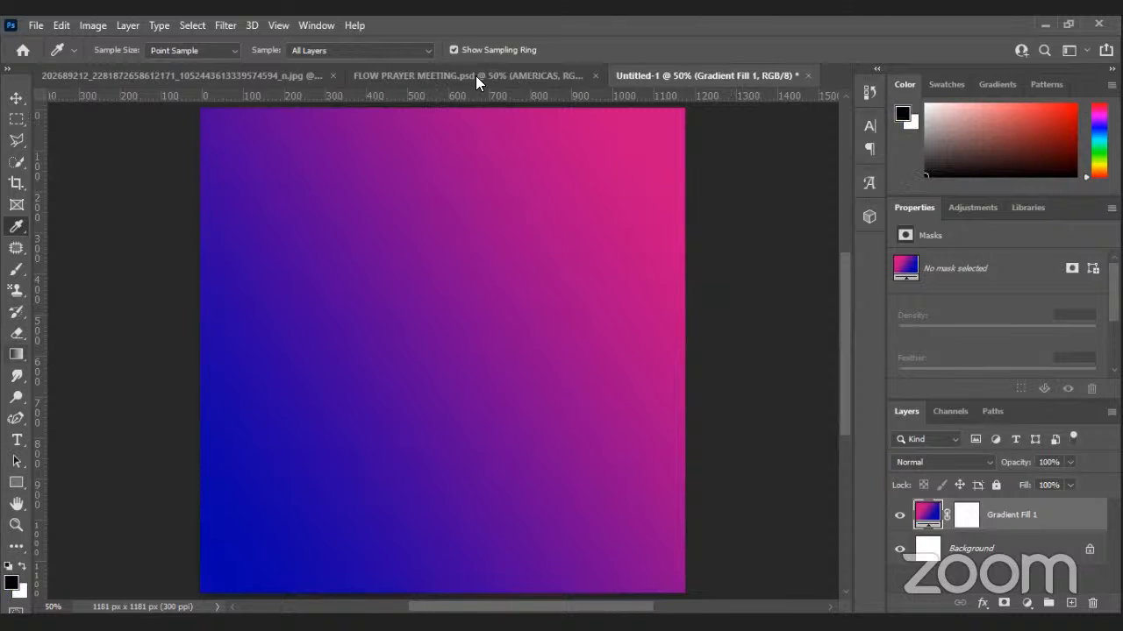
{"action": "left_click", "coordinate": [1072, 603]}
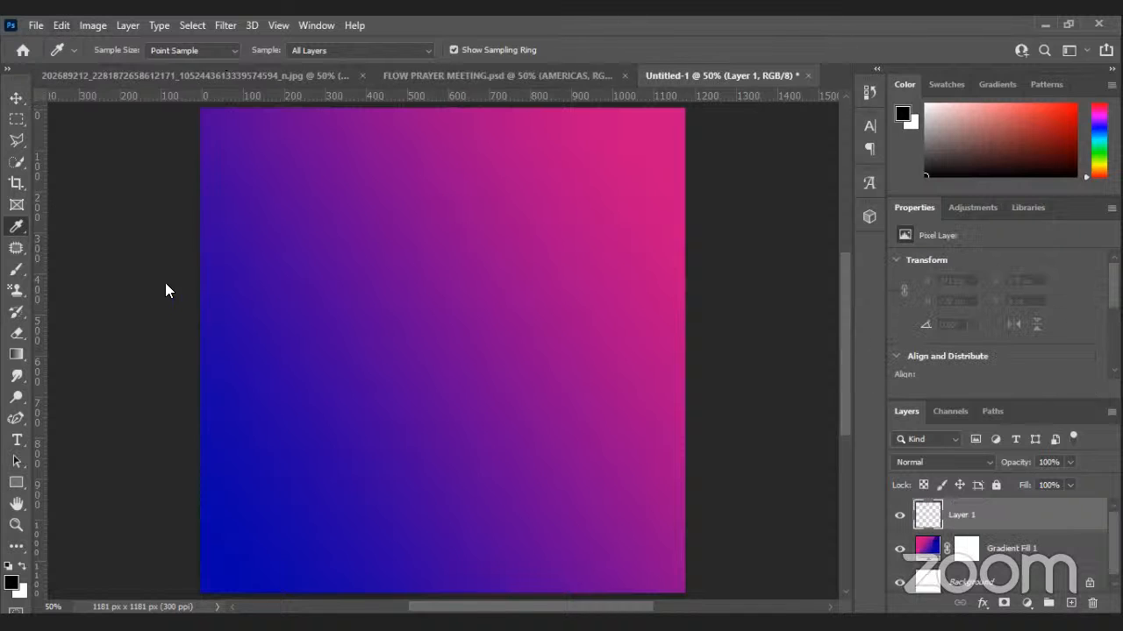
Fill Layer 1 with 50% gray and apply Add Noise at 41.95%, Gaussian, monochromatic.
{"action": "key", "text": "alt+e"}
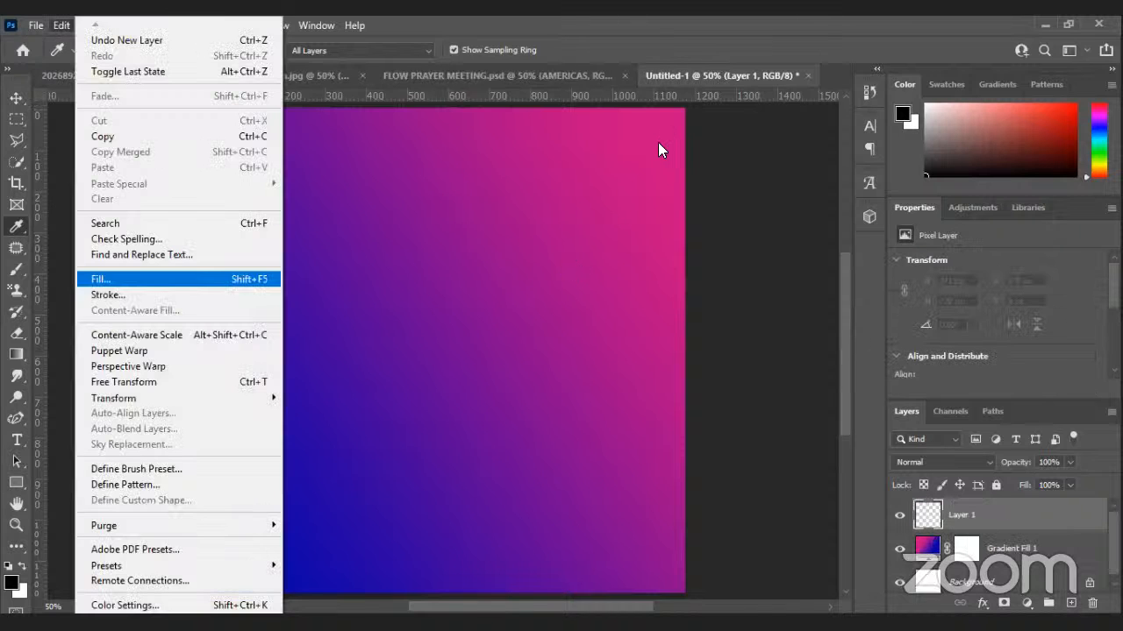
{"action": "key", "text": "Return"}
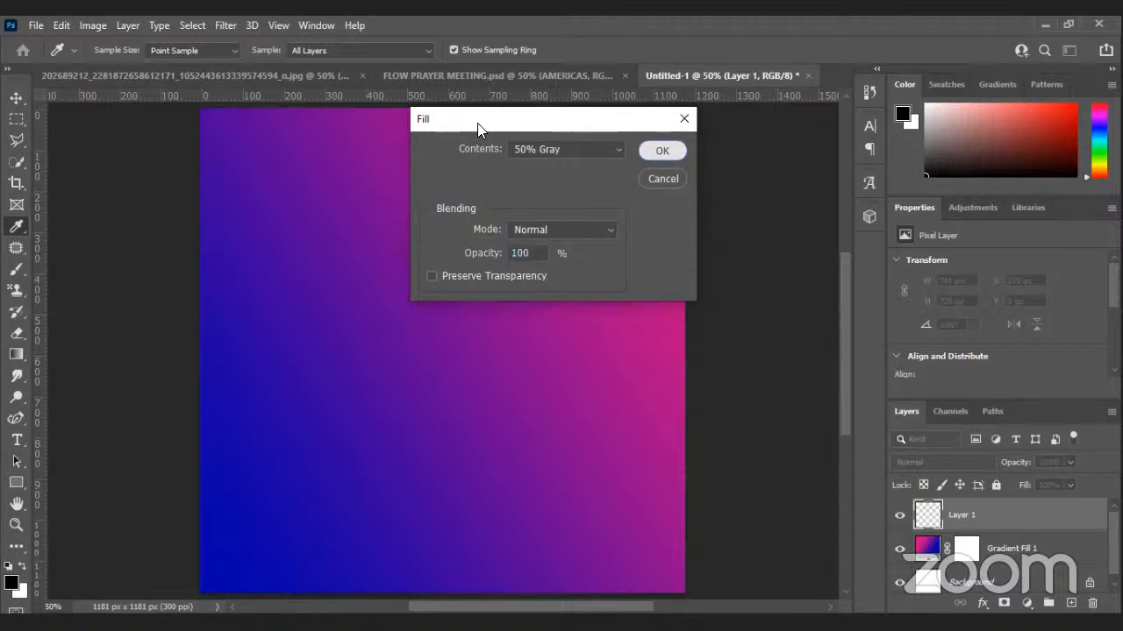
{"action": "key", "text": "Return"}
{"action": "left_click", "coordinate": [225, 25]}
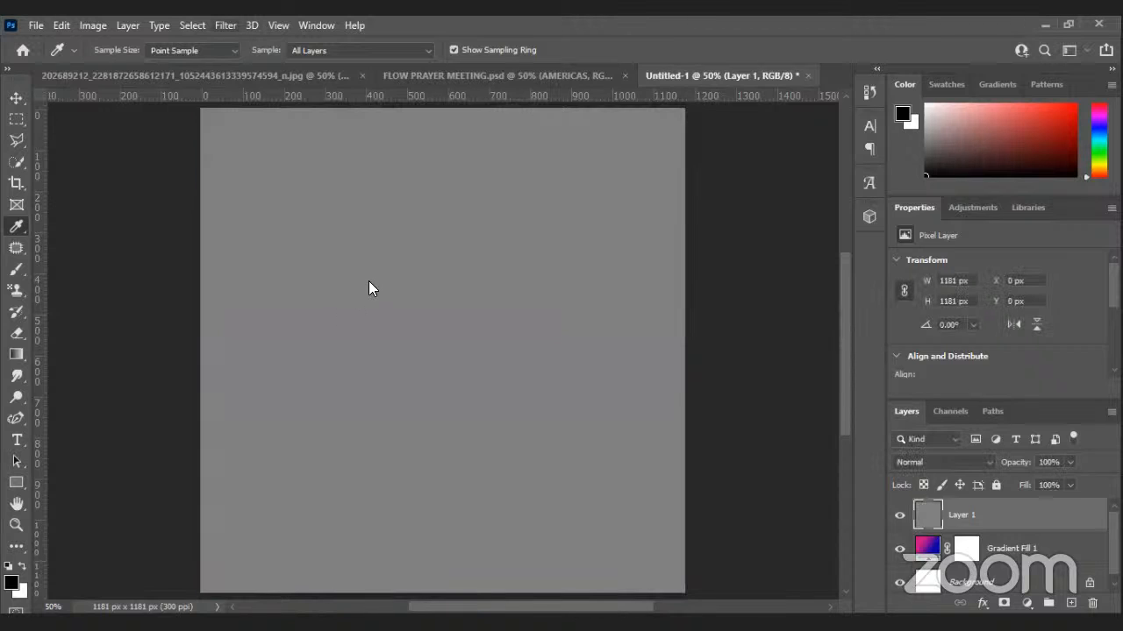
{"action": "mouse_move", "coordinate": [368, 282]}
{"action": "key", "text": "Return"}
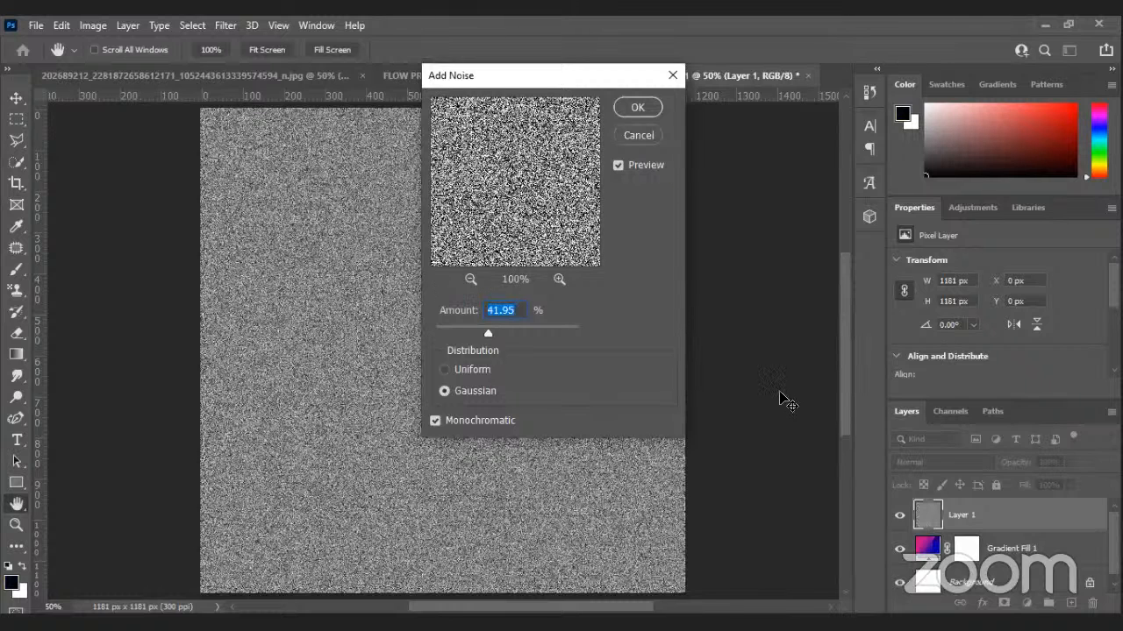
{"action": "key", "text": "Return"}
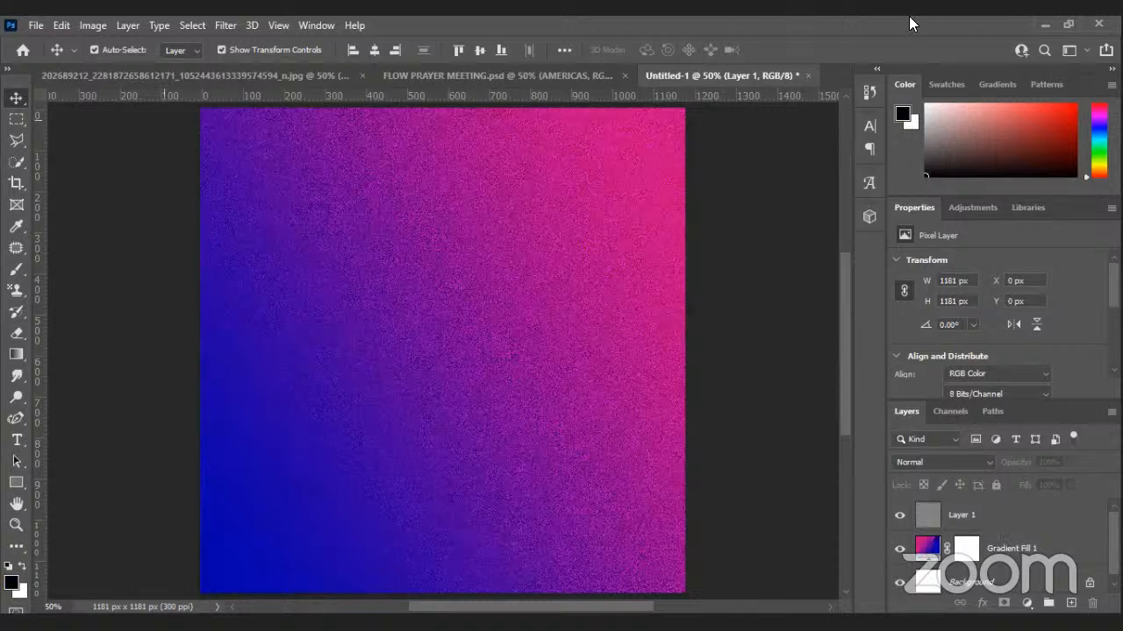
Duplicate the FLOW PRAYER MEETING flyer's Flow layer into the Untitled-1 document.
{"action": "left_click", "coordinate": [497, 75]}
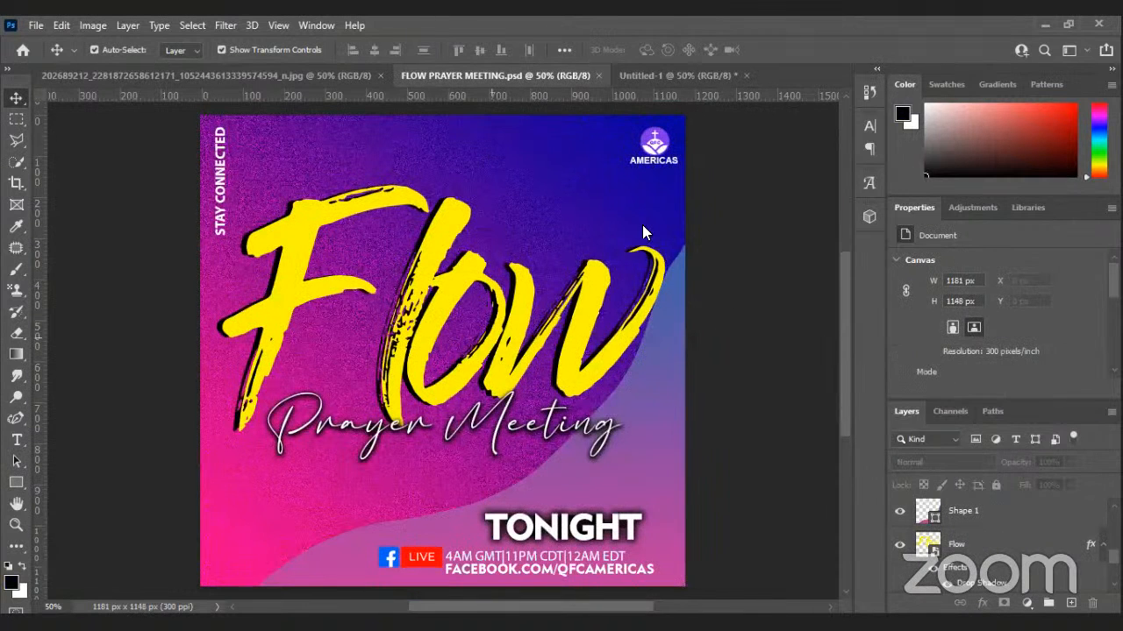
{"action": "right_click", "coordinate": [1028, 544]}
{"action": "left_click", "coordinate": [835, 61]}
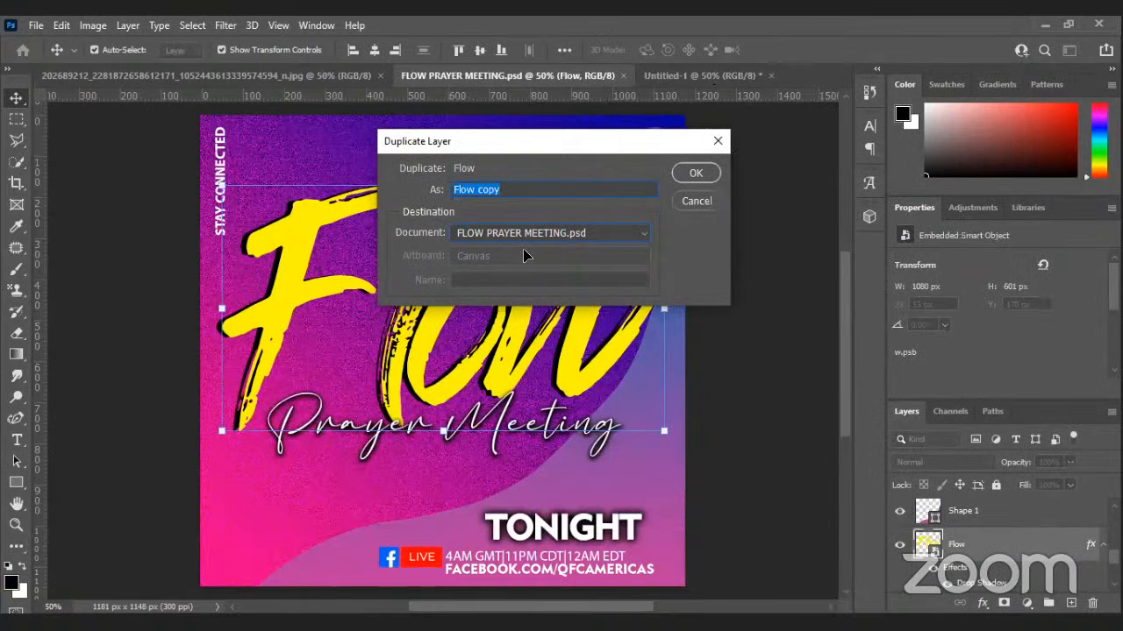
{"action": "left_click", "coordinate": [496, 233]}
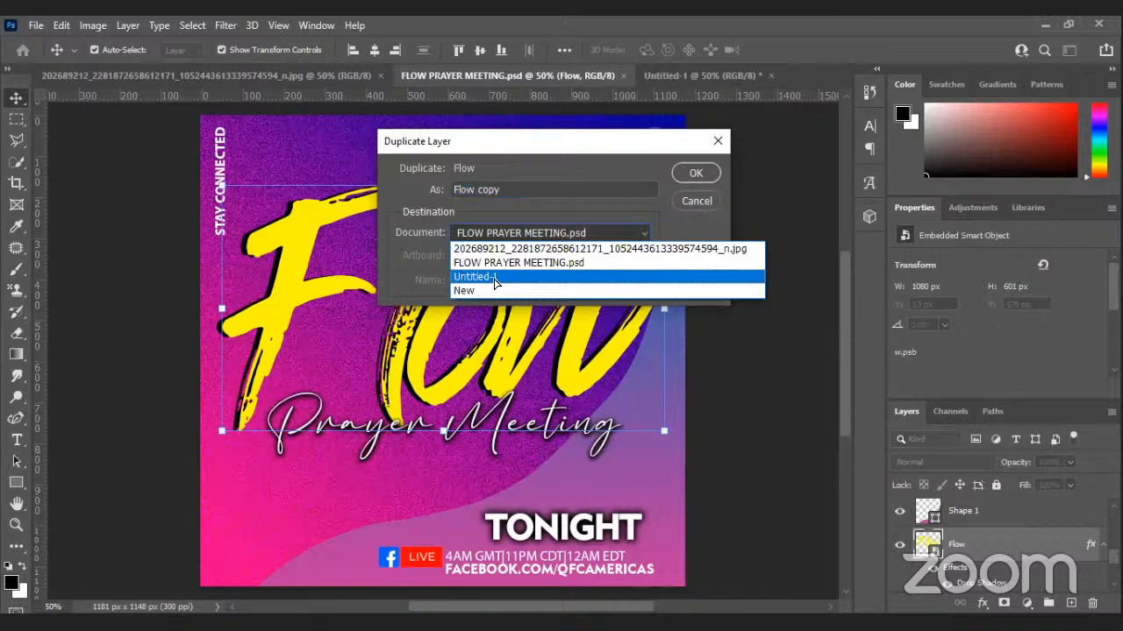
{"action": "left_click", "coordinate": [496, 277]}
{"action": "key", "text": "Return"}
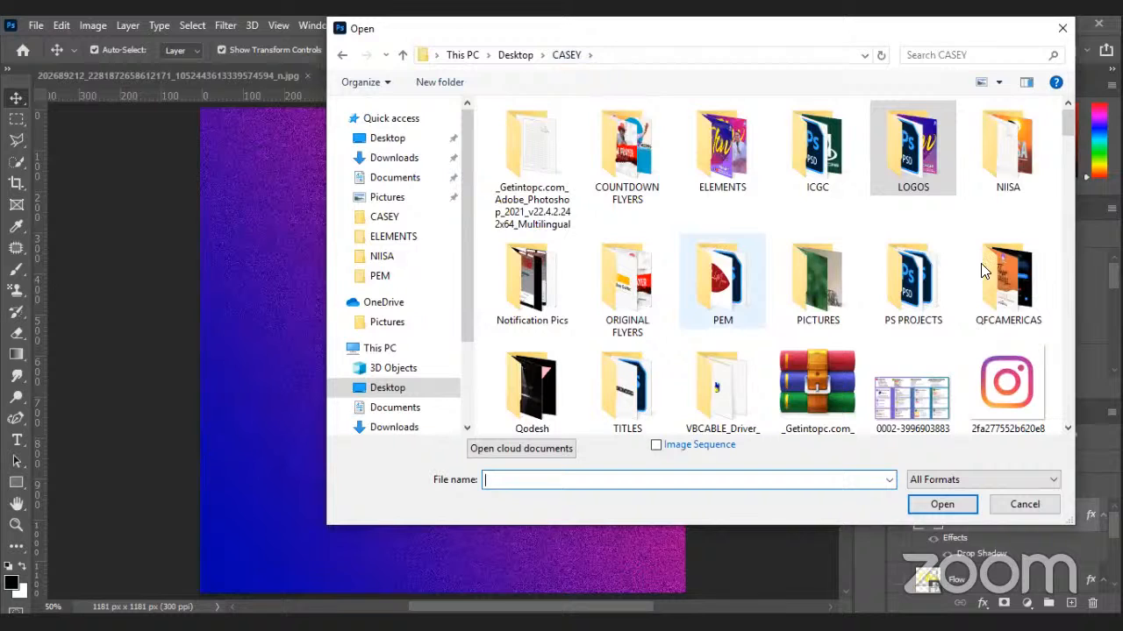
Open the fourth image in CASEY/PICTURES, the speaker at the stone podium.
{"action": "left_click", "coordinate": [649, 276]}
{"action": "double_click", "coordinate": [815, 279]}
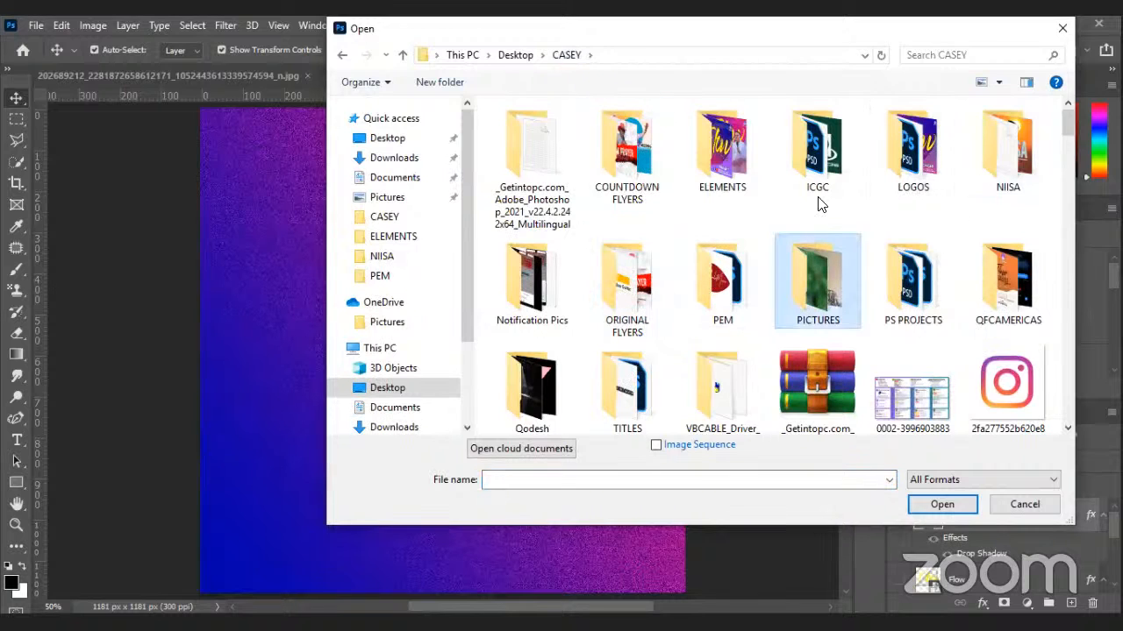
{"action": "left_click", "coordinate": [815, 175]}
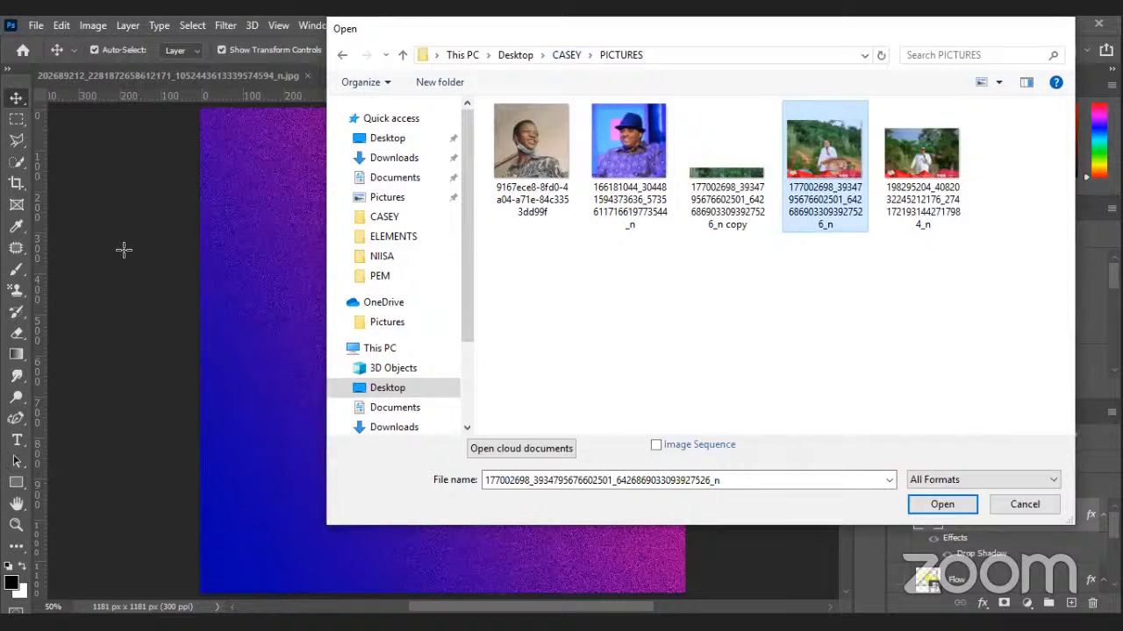
{"action": "key", "text": "Return"}
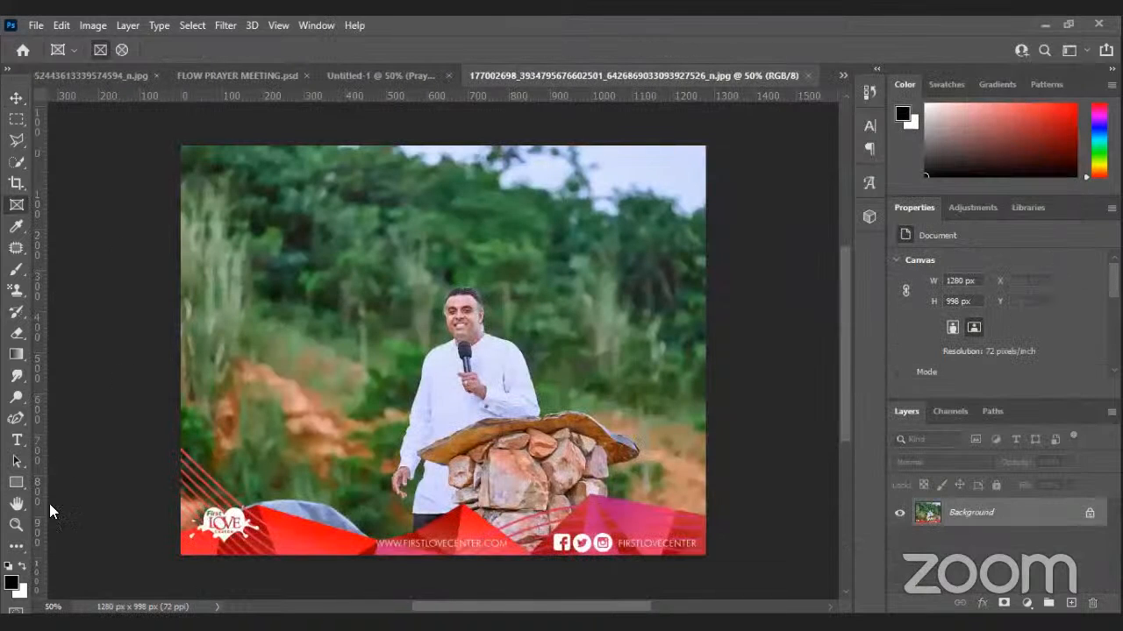
Crop the speaker photo to a near-square 884×874 px and fit it to the window.
{"action": "key", "text": "c"}
{"action": "left_click", "coordinate": [21, 527]}
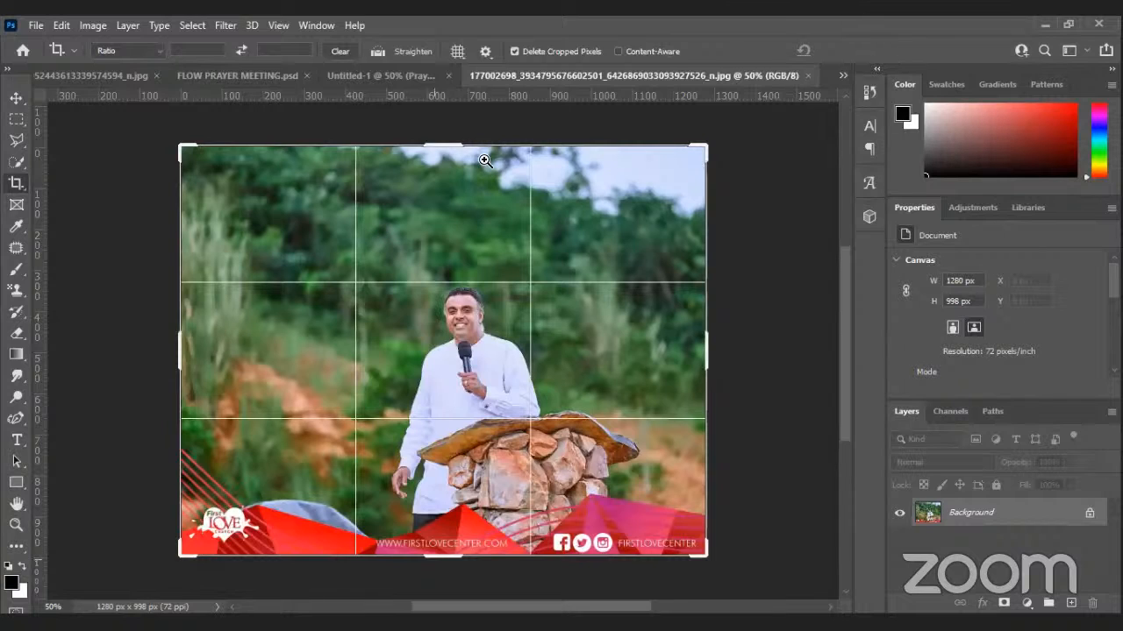
{"action": "key", "text": "Return"}
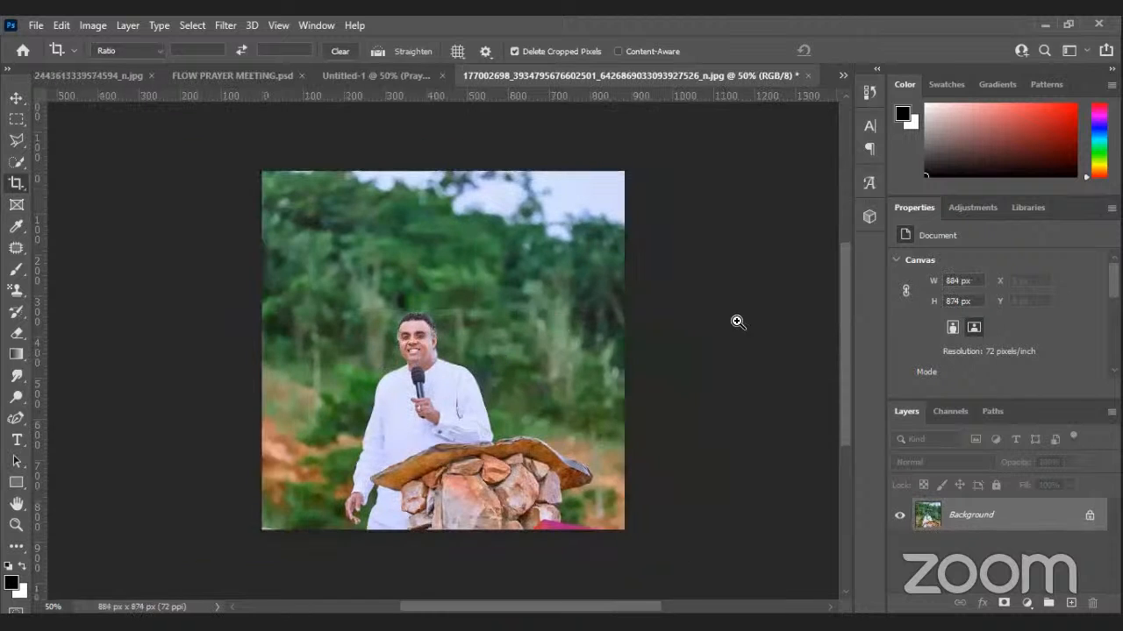
{"action": "key", "text": "z"}
{"action": "key", "text": "ctrl+0"}
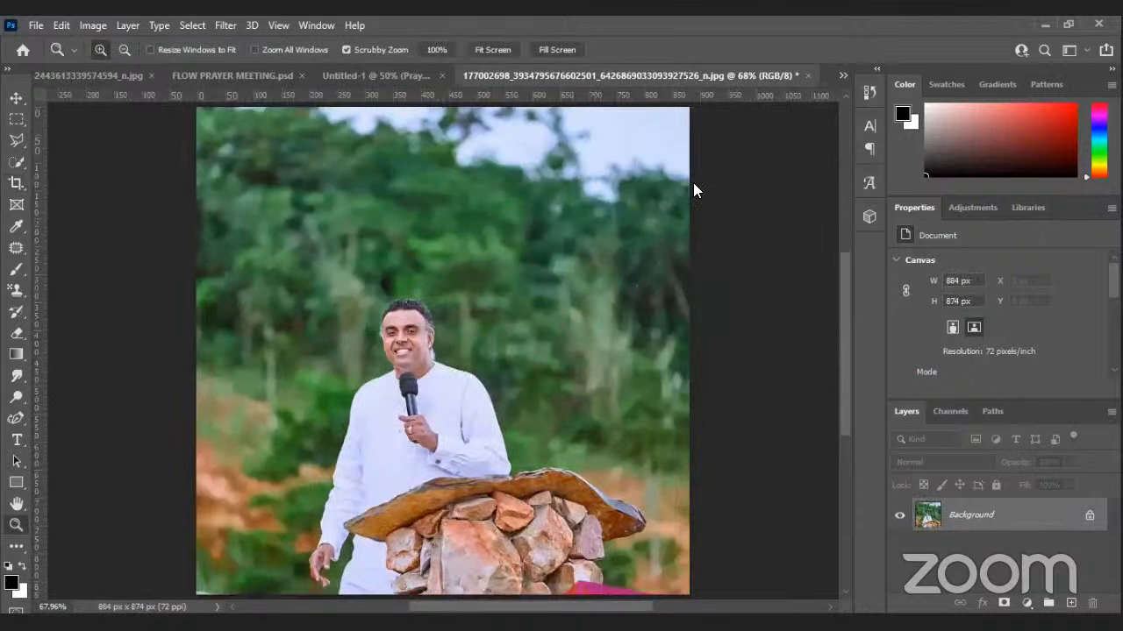
Convert the Background to Layer 0 and mask out everything except the man and pulpit.
{"action": "right_click", "coordinate": [1003, 516]}
{"action": "left_click", "coordinate": [956, 318]}
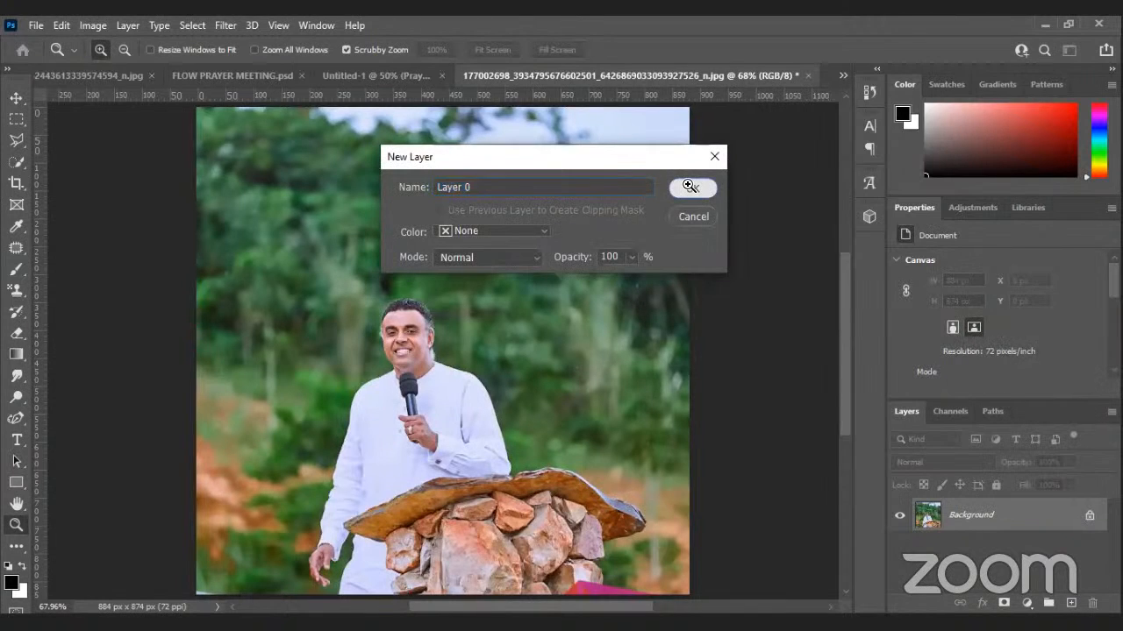
{"action": "left_click", "coordinate": [690, 187]}
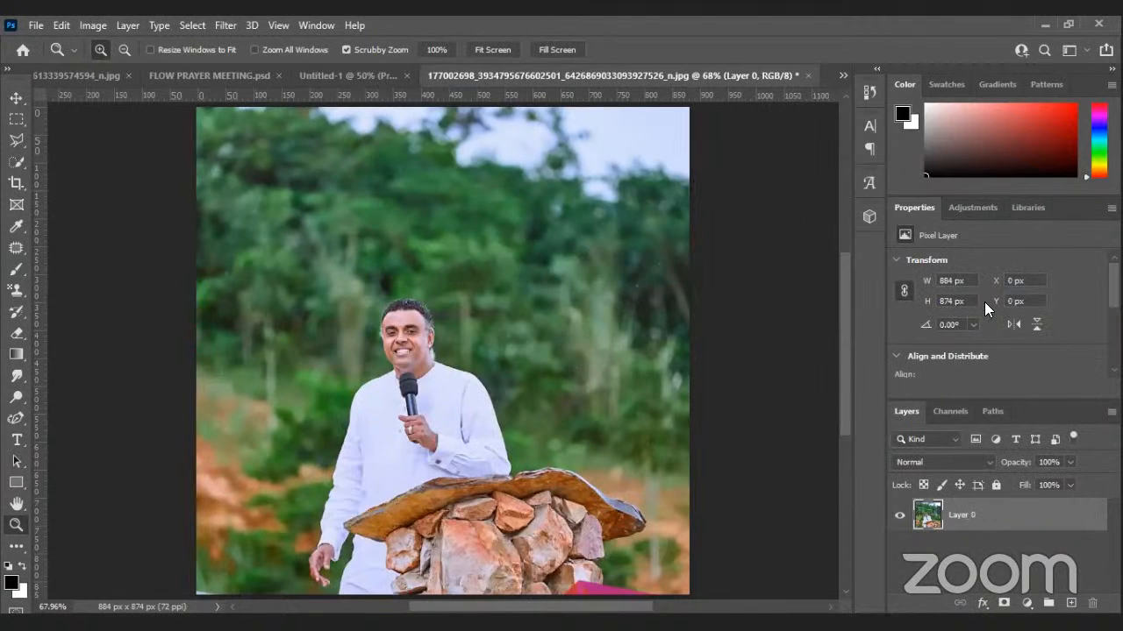
{"action": "scroll", "coordinate": [957, 343], "scroll_direction": "down", "scroll_amount": 3}
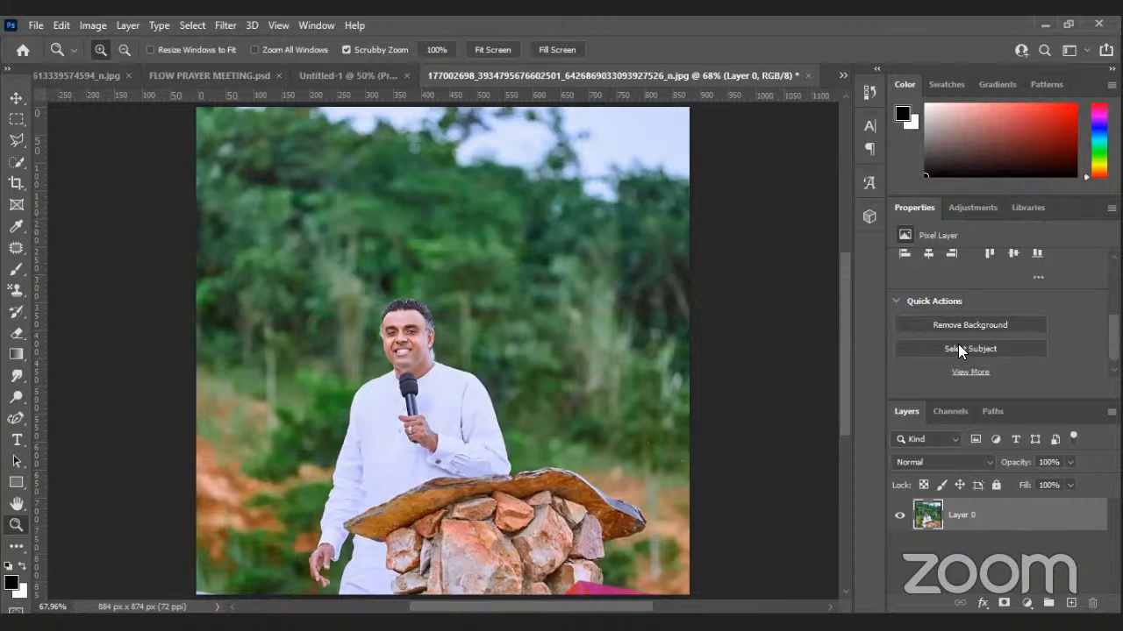
{"action": "left_click", "coordinate": [959, 347]}
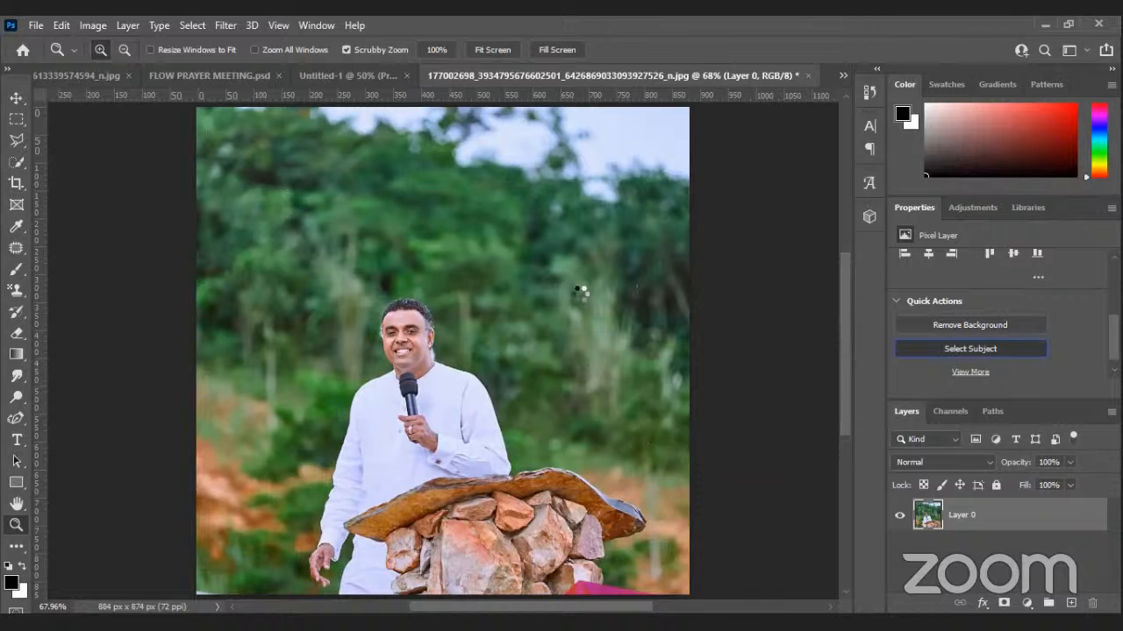
{"action": "left_click", "coordinate": [1003, 602]}
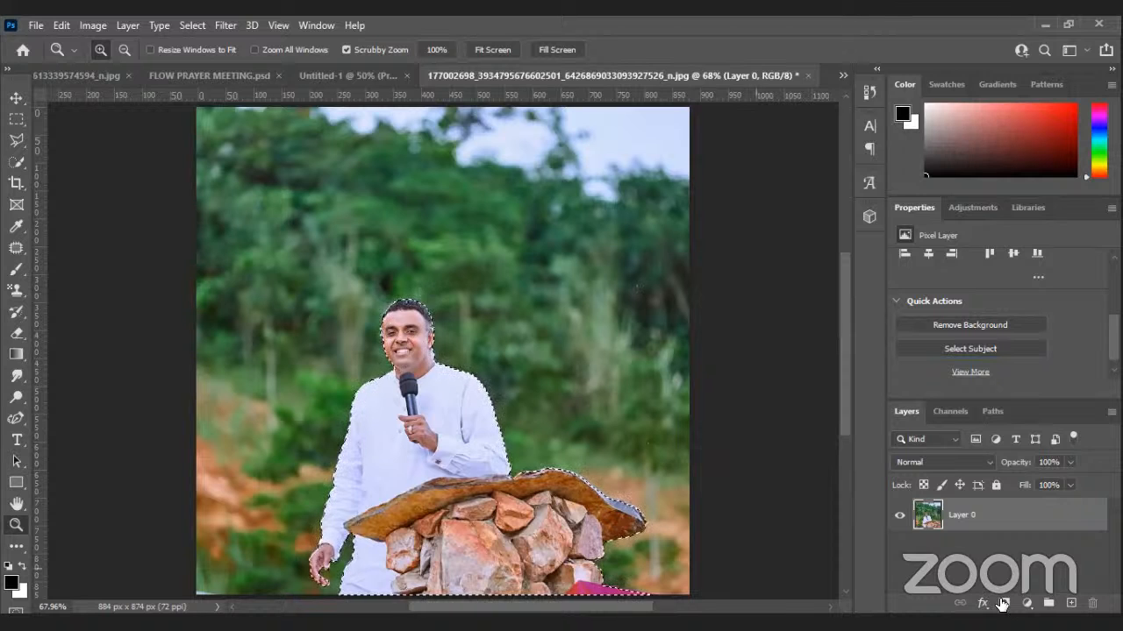
{"action": "left_click", "coordinate": [11, 99]}
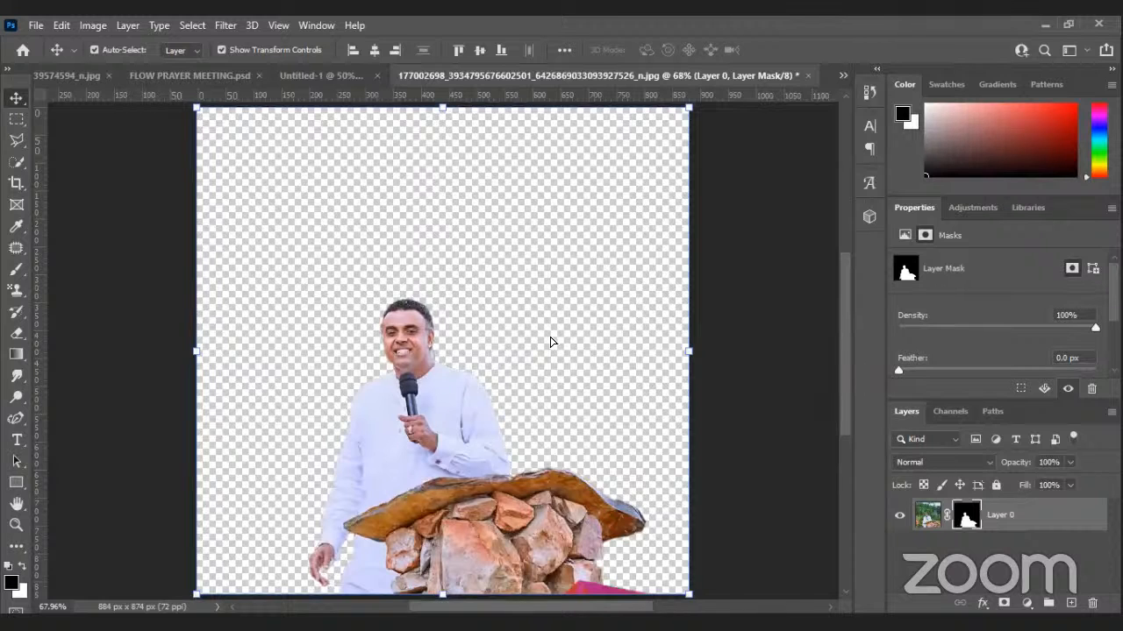
Drop the cut-out speaker into Untitled-1, close the photo unsaved, and start enlarging him.
{"action": "left_click_drag", "start_coordinate": [461, 76], "coordinate": [786, 184]}
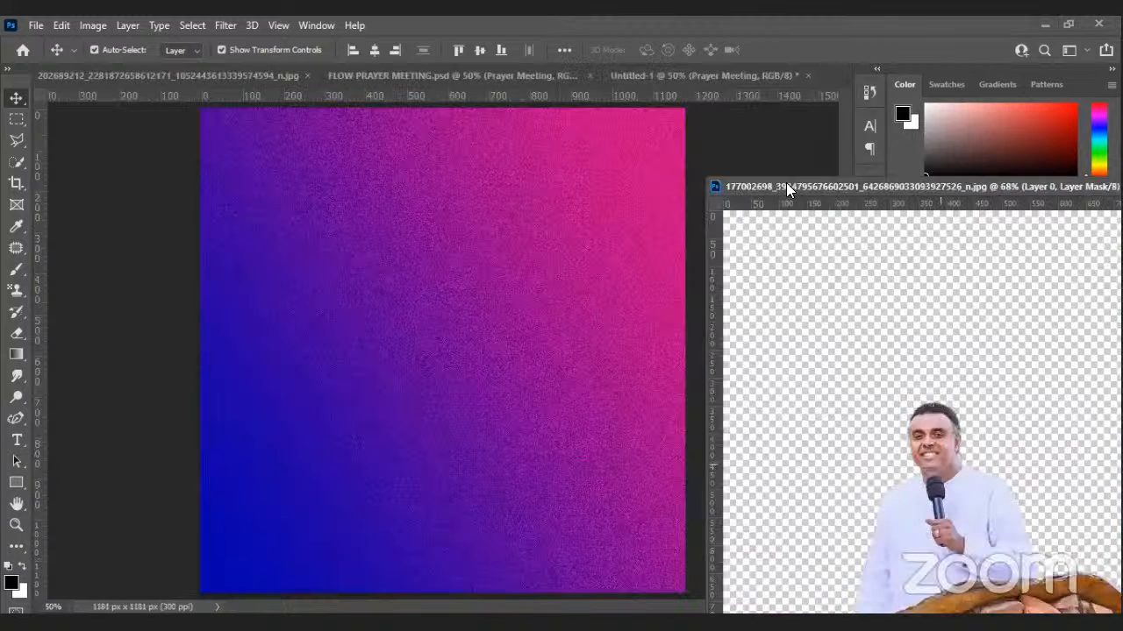
{"action": "left_click_drag", "start_coordinate": [838, 77], "coordinate": [830, 79]}
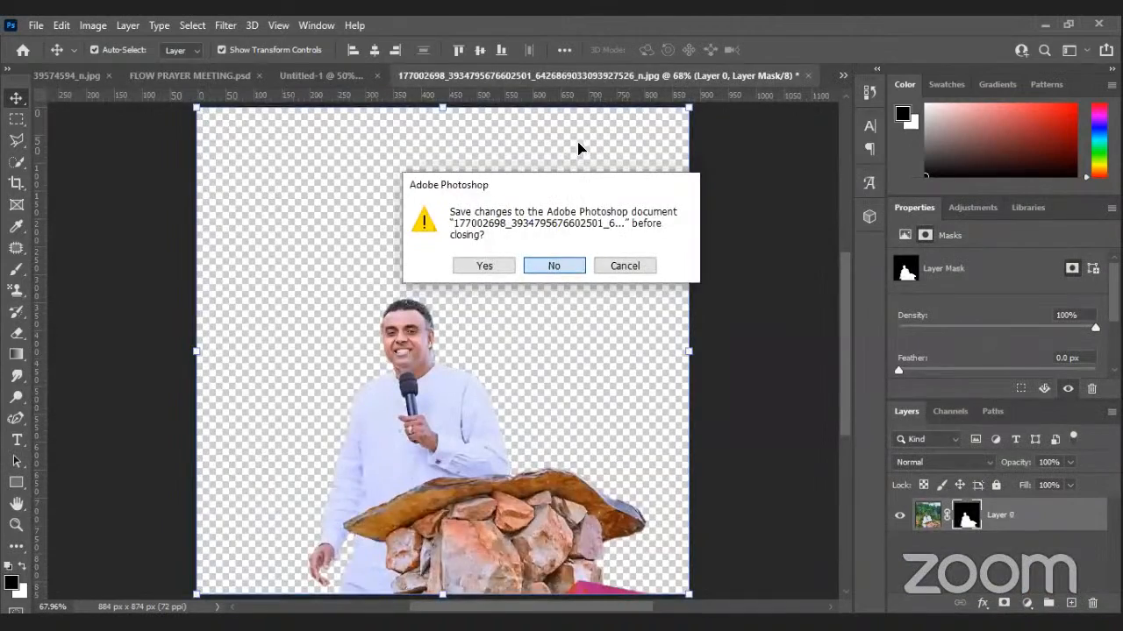
{"action": "left_click", "coordinate": [580, 262]}
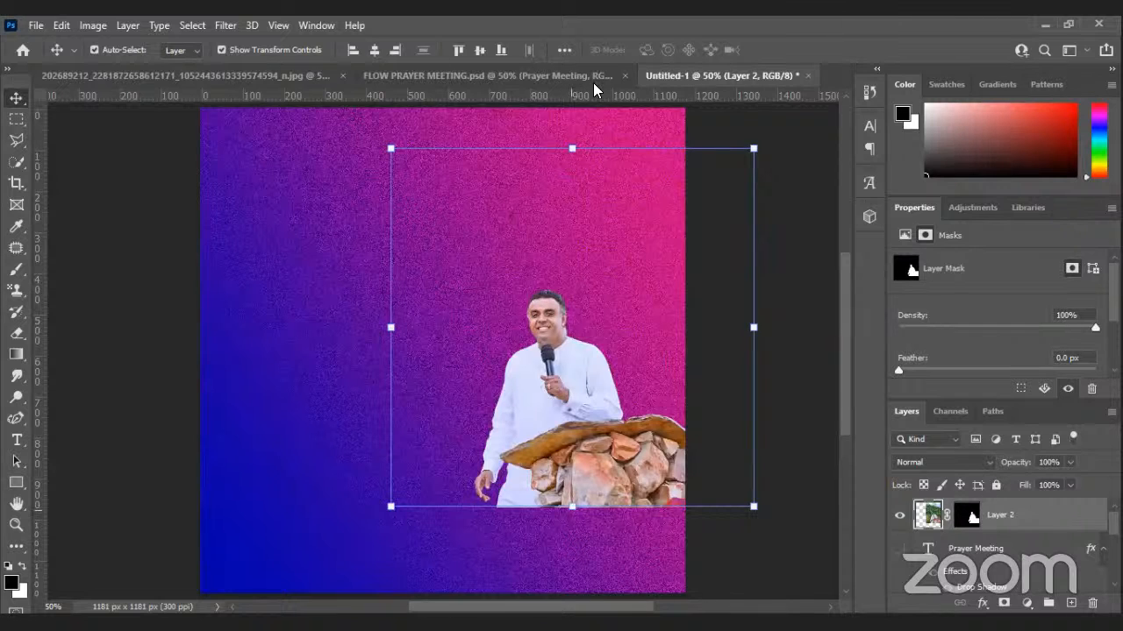
{"action": "key", "text": "ctrl+t"}
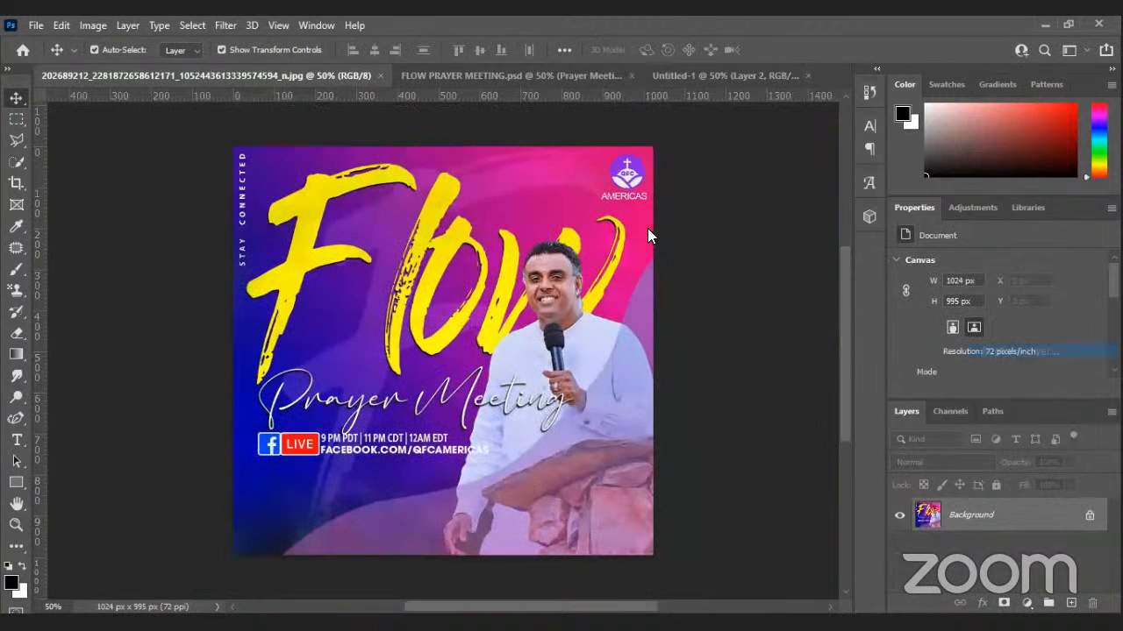
Duplicate the flyer layer into Untitled-1 and scale it to 115.33% to cover the canvas.
{"action": "left_click", "coordinate": [647, 230]}
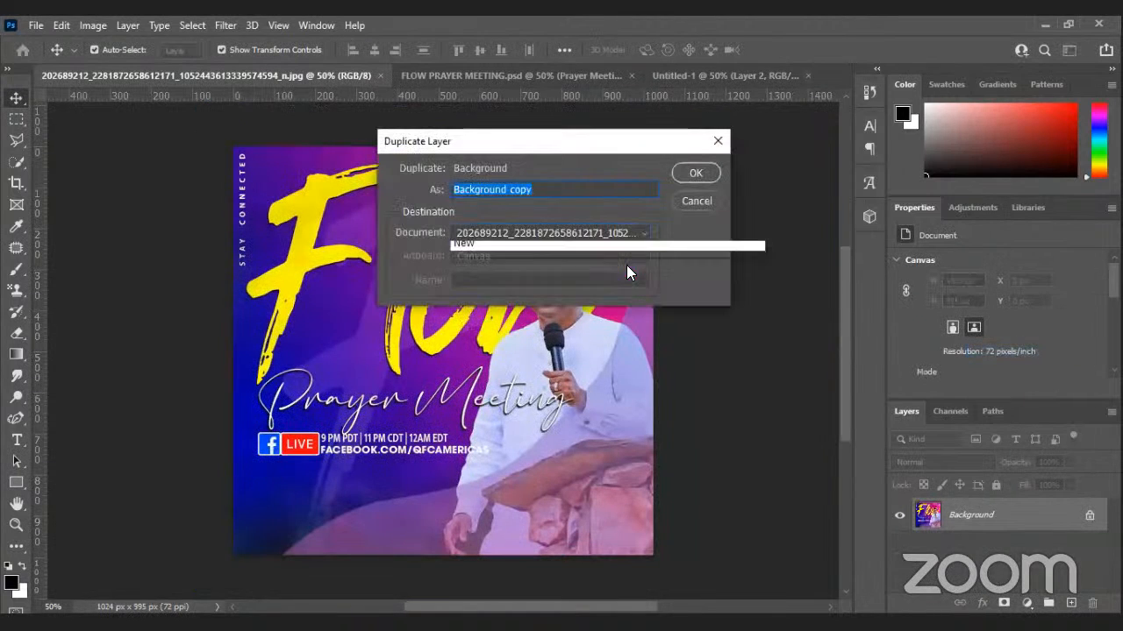
{"action": "left_click", "coordinate": [625, 276]}
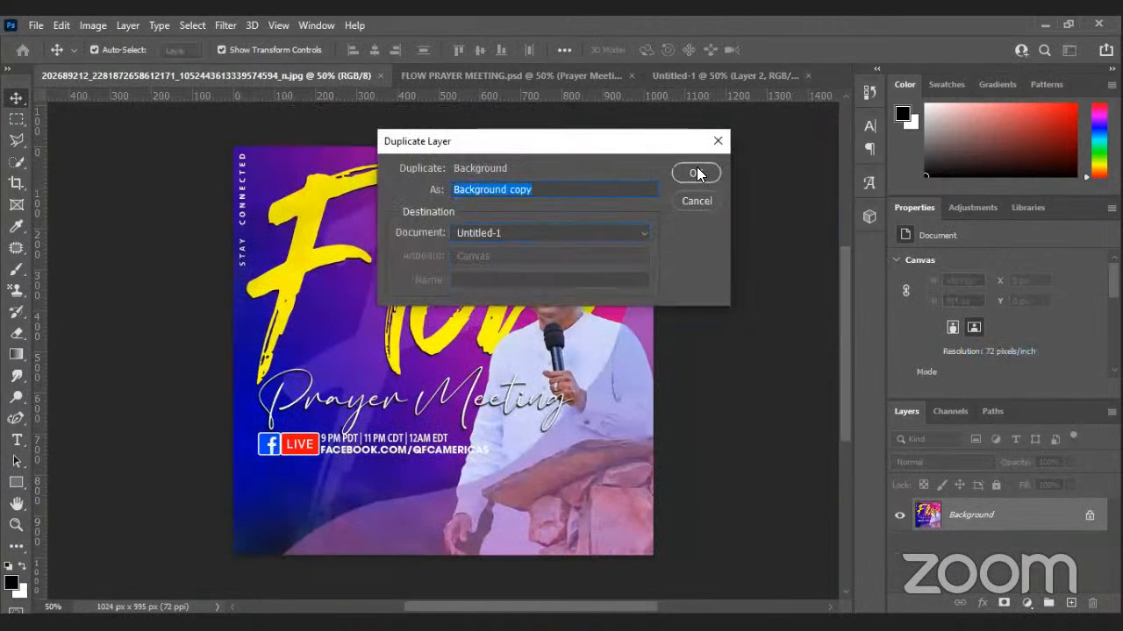
{"action": "left_click", "coordinate": [696, 174]}
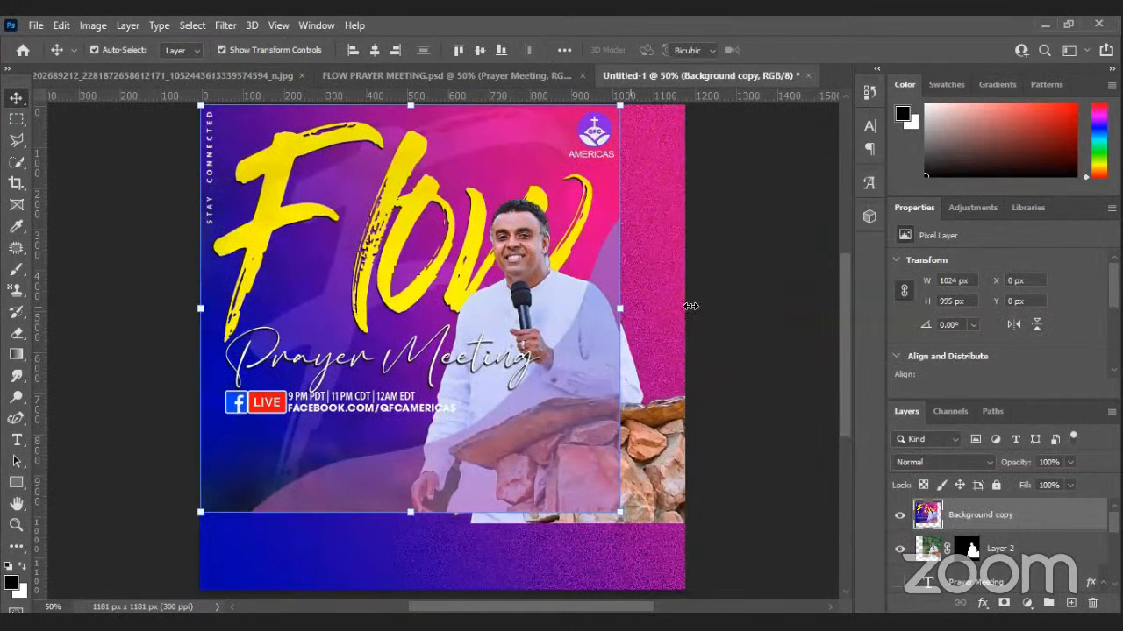
{"action": "key", "text": "ctrl+t"}
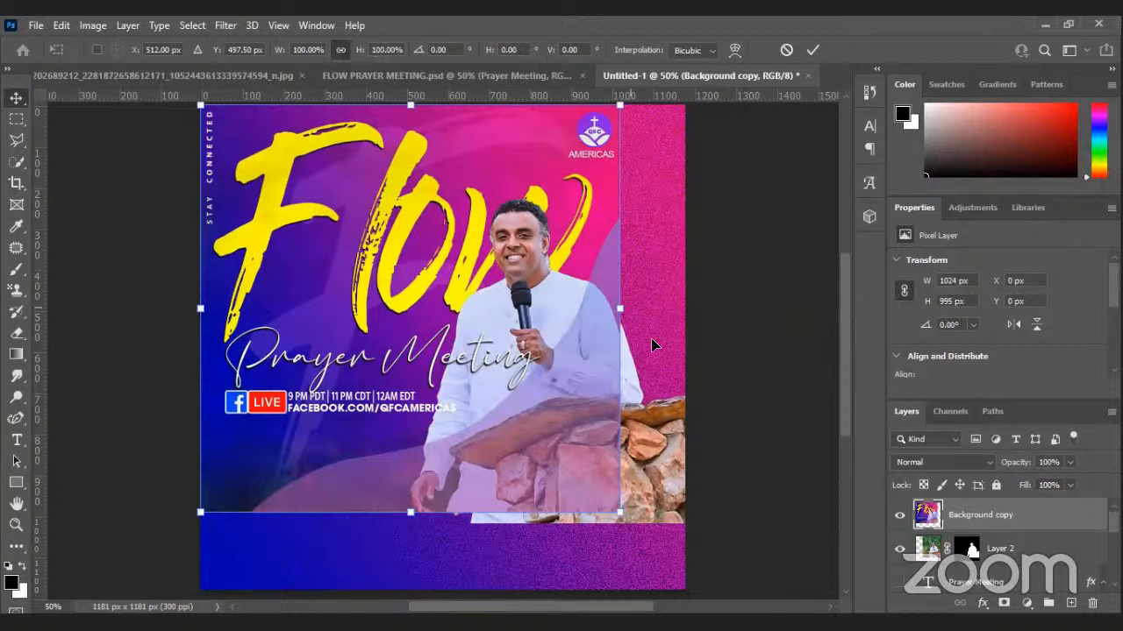
{"action": "left_click_drag", "start_coordinate": [620, 309], "coordinate": [669, 331]}
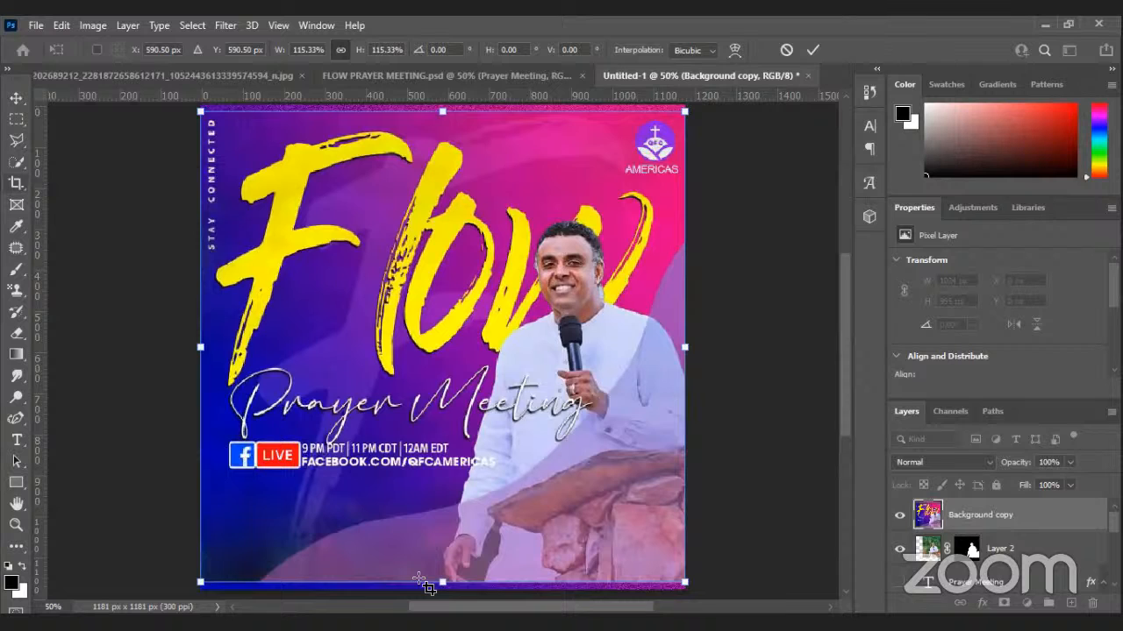
{"action": "key", "text": "Return"}
Crop the Untitled-1 canvas to the flyer's area.
{"action": "key", "text": "c"}
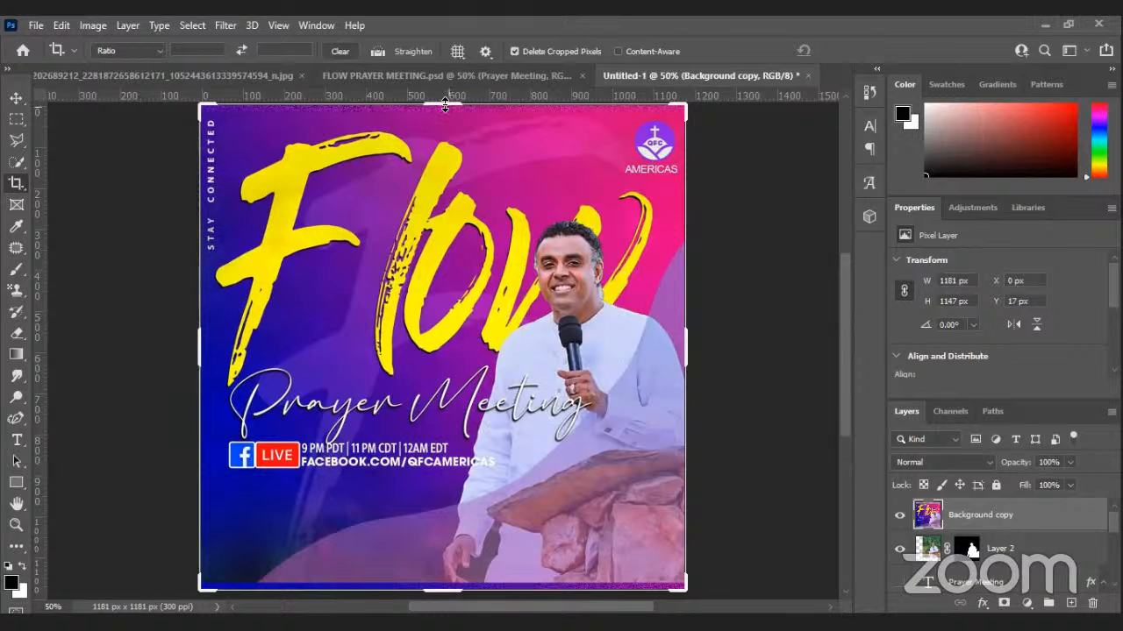
{"action": "left_click_drag", "start_coordinate": [443, 105], "coordinate": [444, 107]}
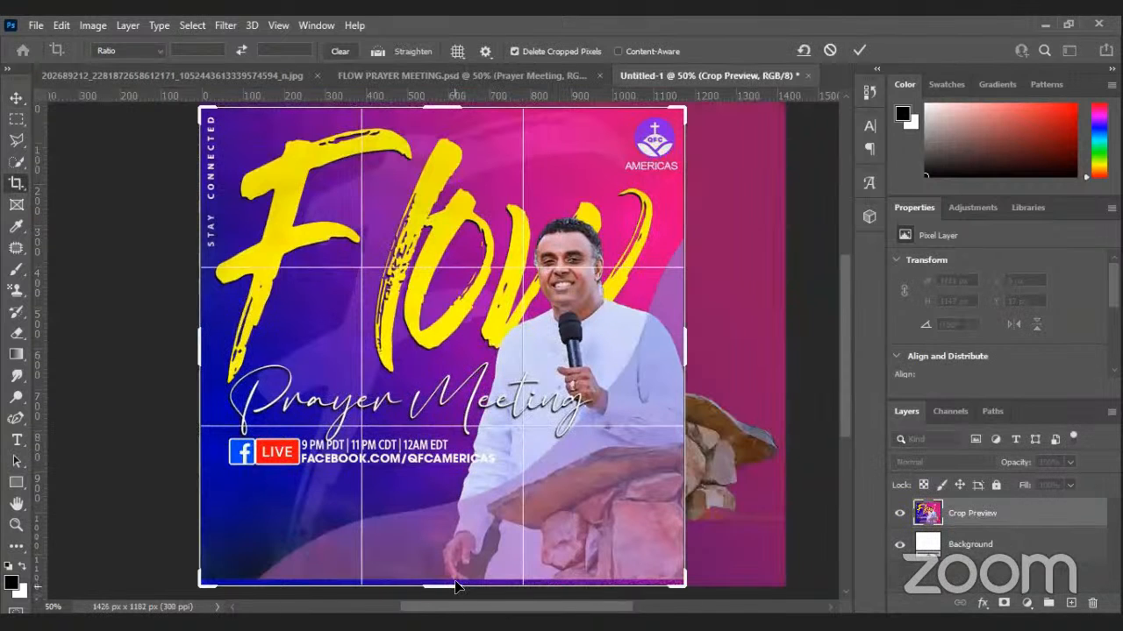
{"action": "key", "text": "Return"}
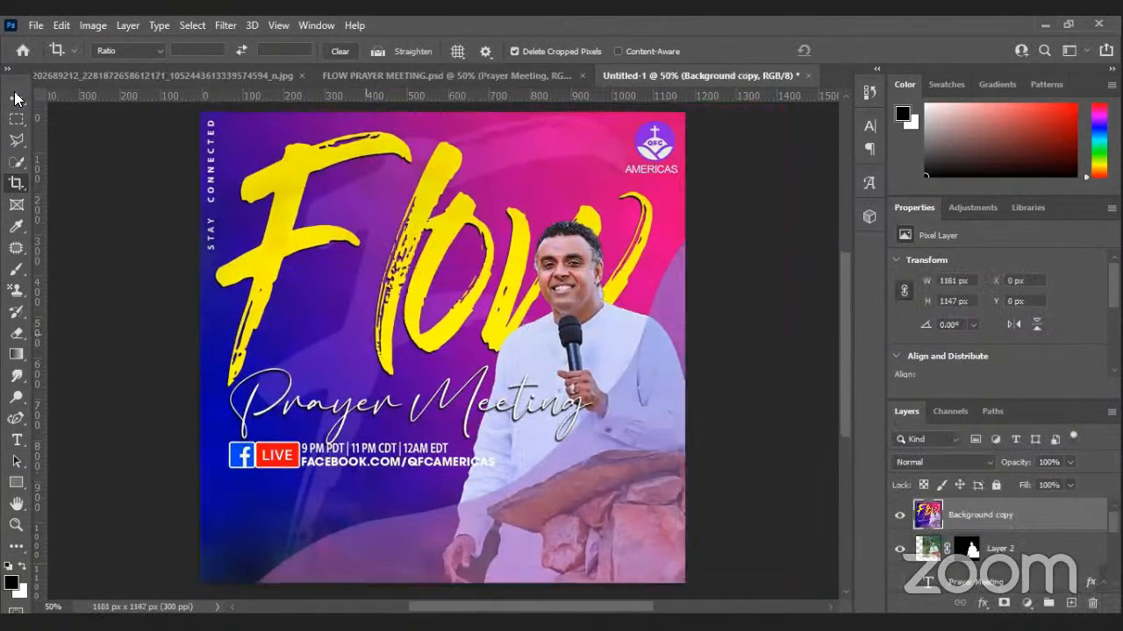
{"action": "key", "text": "v"}
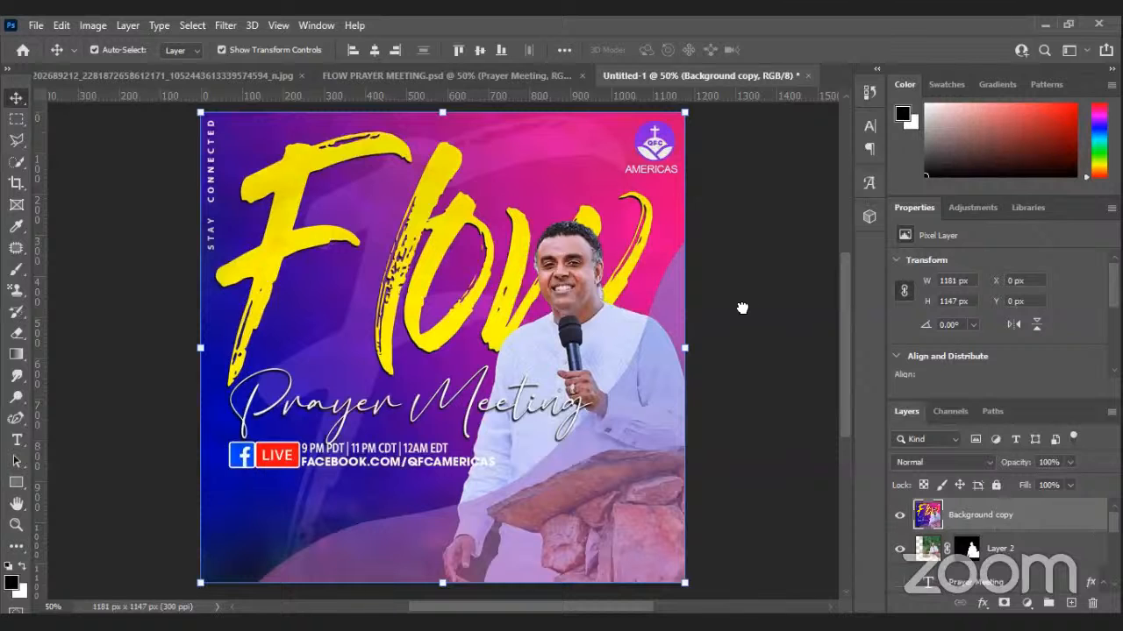
Send the flyer copy down the layer stack and shrink the Flow title slightly.
{"action": "key", "text": "ctrl+shift+["}
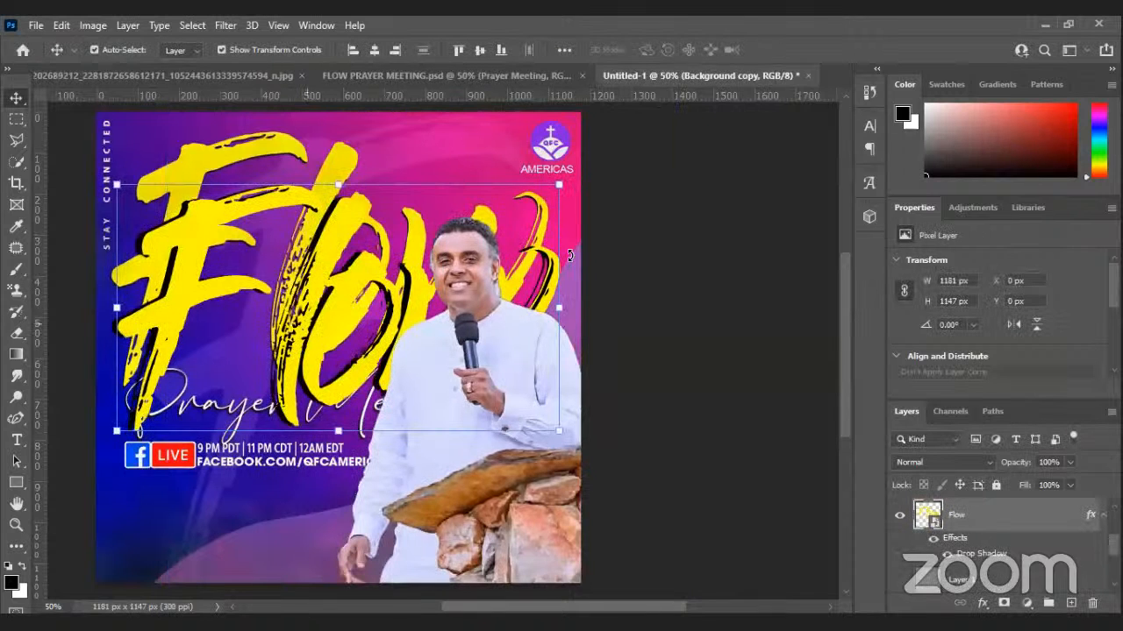
{"action": "left_click", "coordinate": [555, 255]}
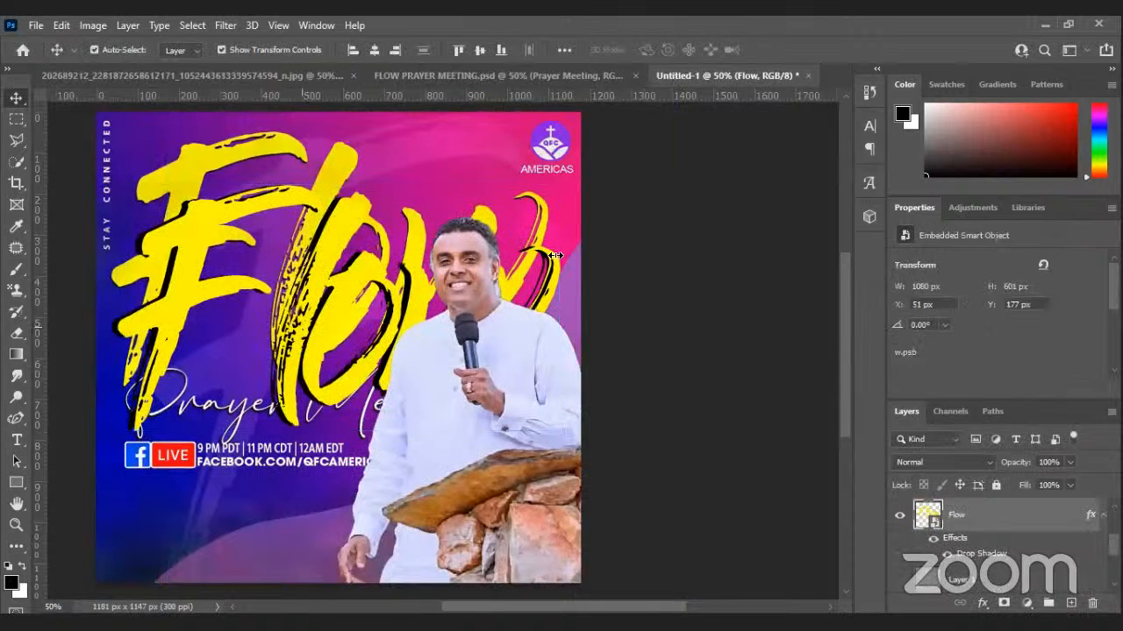
{"action": "key", "text": "ctrl+z"}
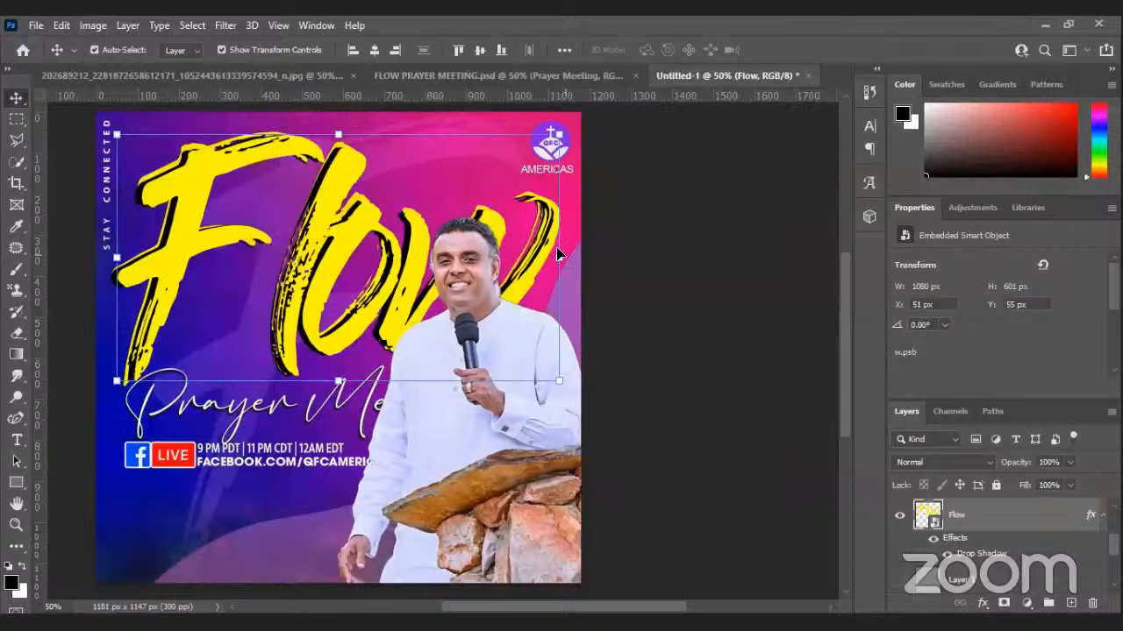
{"action": "key", "text": "ctrl+t"}
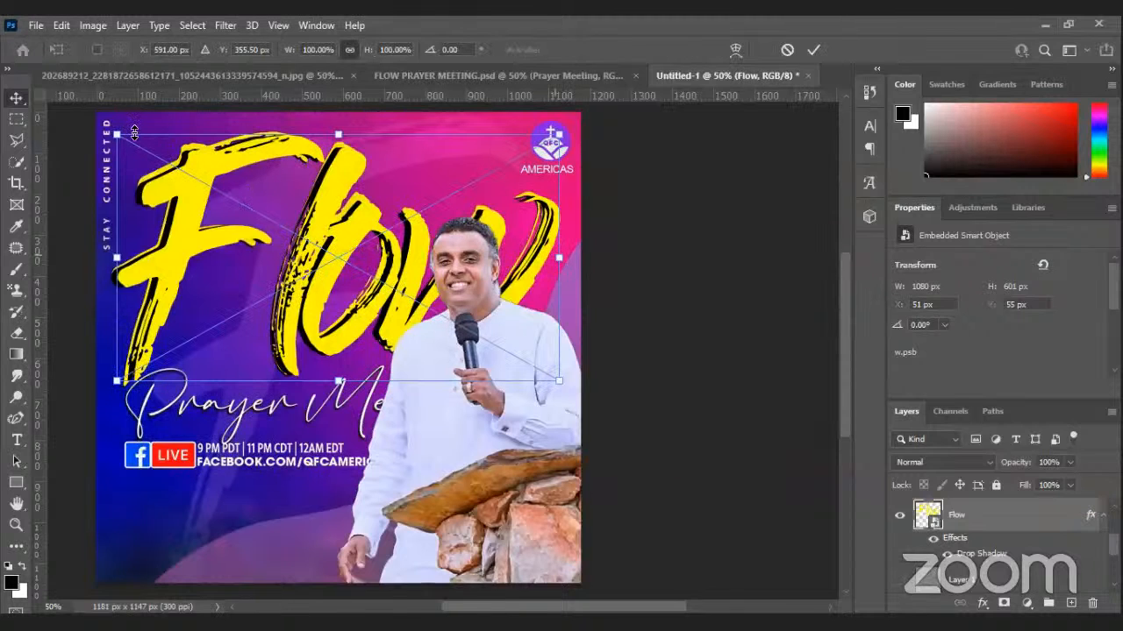
{"action": "left_click_drag", "start_coordinate": [117, 134], "coordinate": [115, 128]}
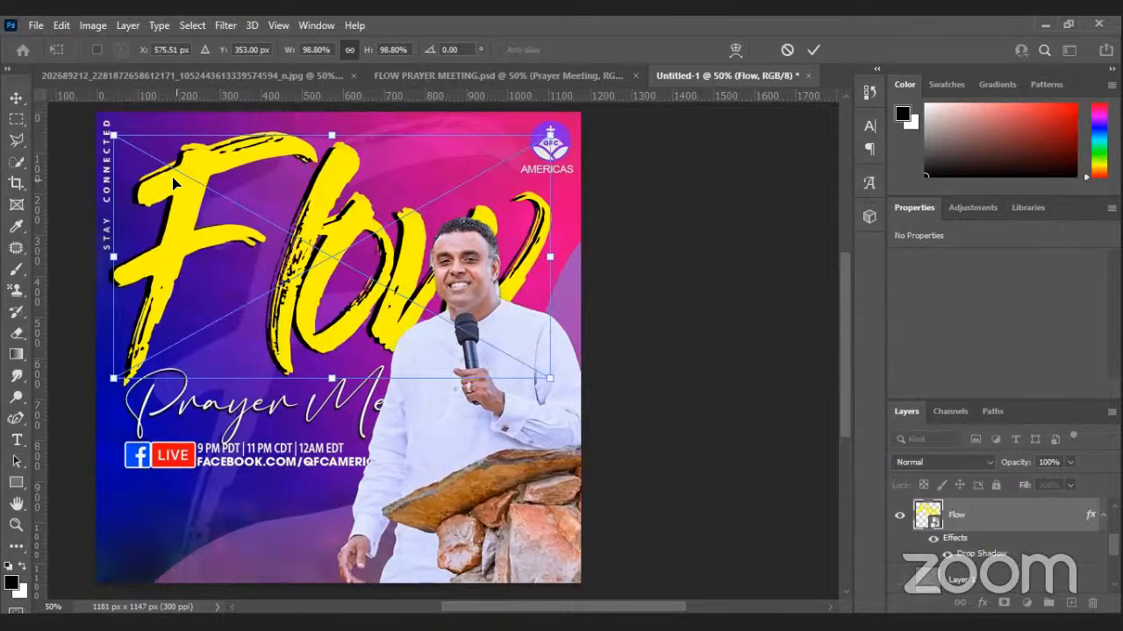
{"action": "key", "text": "Return"}
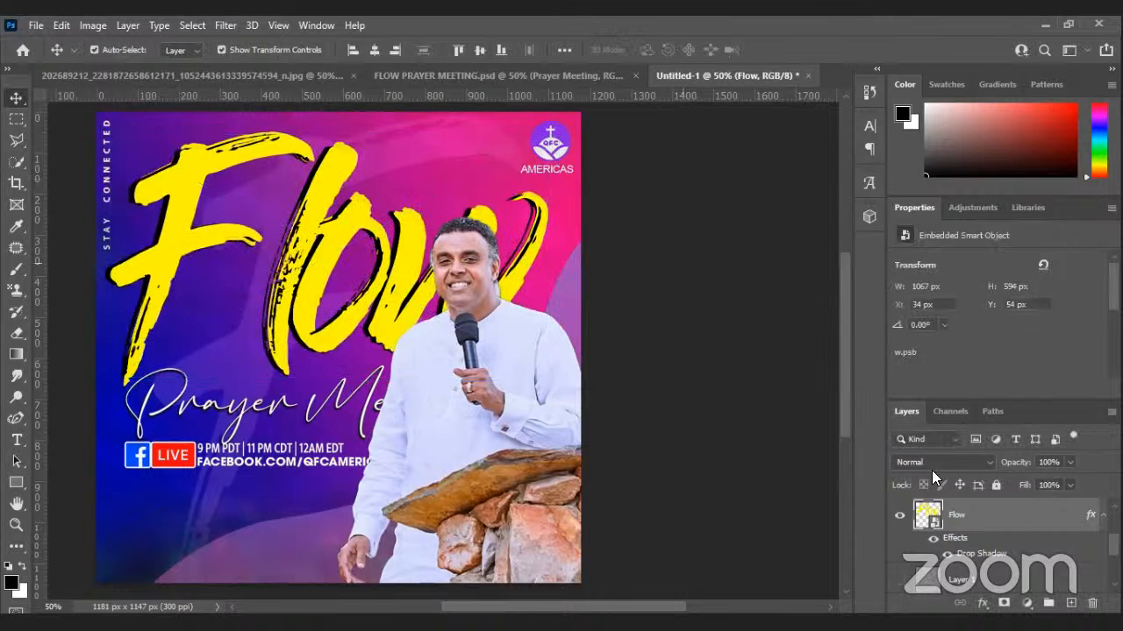
Show the Prayer Meeting text, shift it left and up, and make it slightly narrower.
{"action": "left_click", "coordinate": [1064, 531]}
{"action": "left_click_drag", "start_coordinate": [1113, 546], "coordinate": [1113, 525]}
{"action": "left_click", "coordinate": [899, 546]}
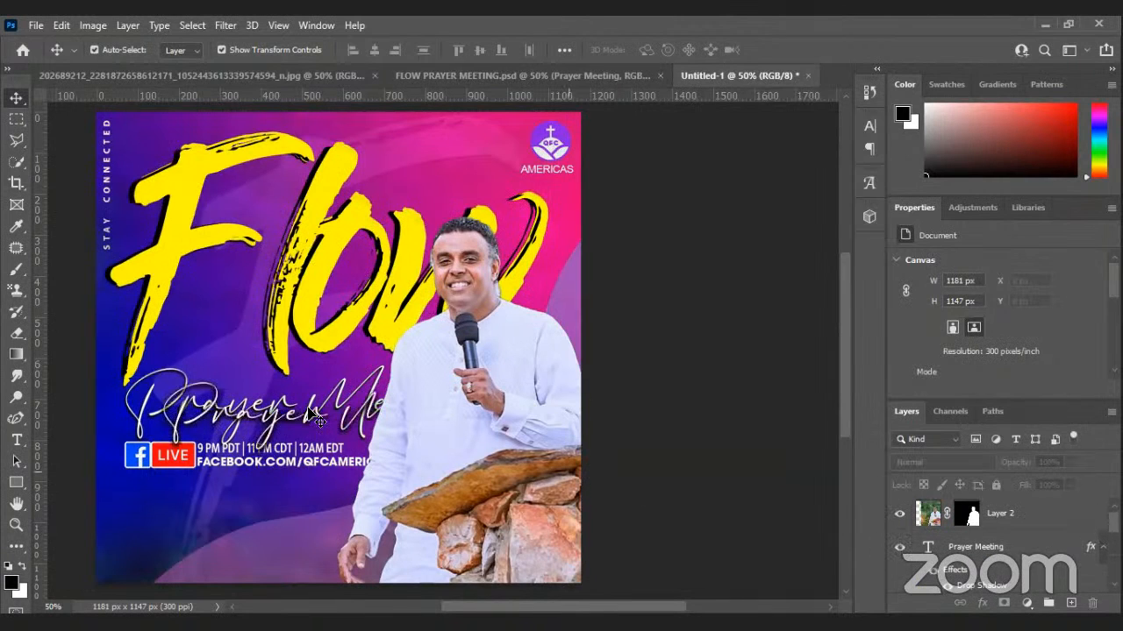
{"action": "left_click", "coordinate": [315, 420]}
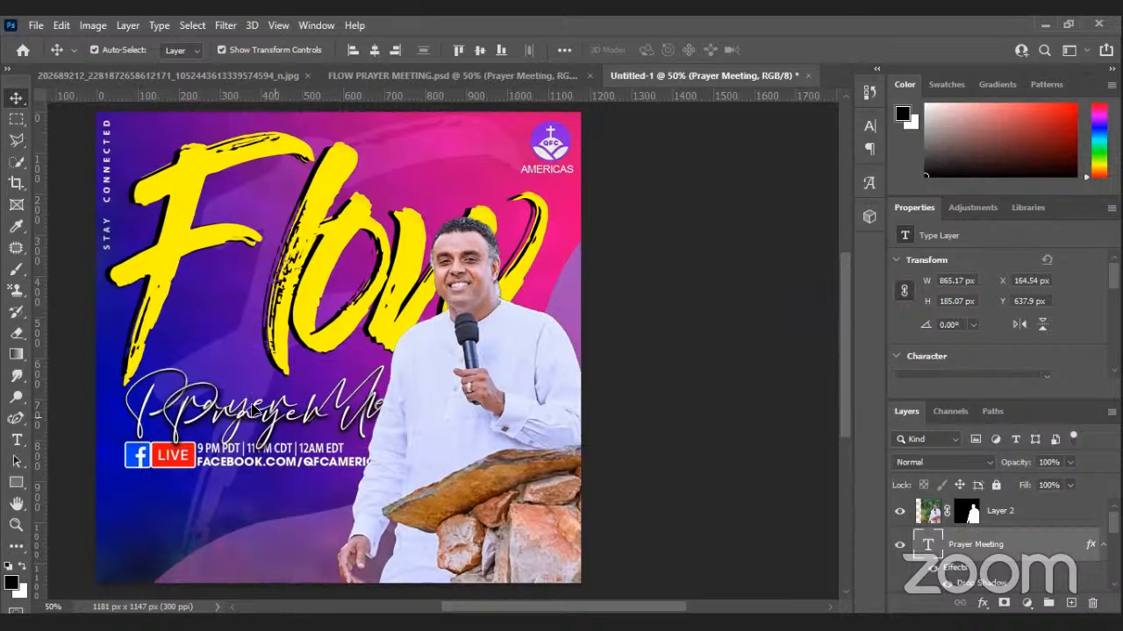
{"action": "left_click_drag", "start_coordinate": [253, 410], "coordinate": [212, 395]}
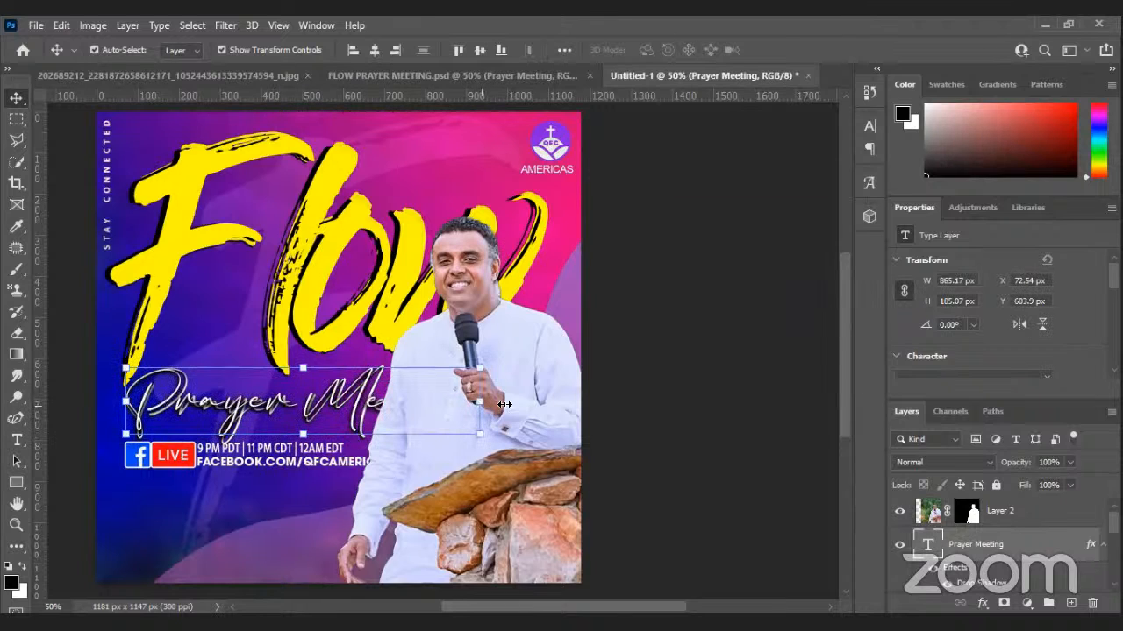
{"action": "left_click_drag", "start_coordinate": [504, 404], "coordinate": [509, 405]}
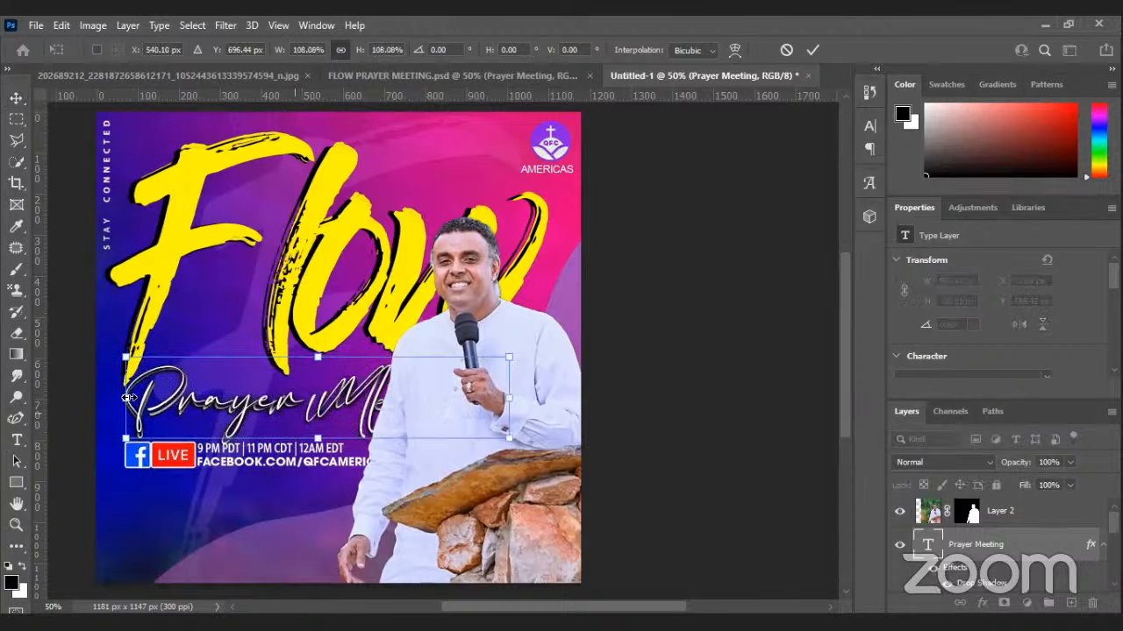
{"action": "left_click_drag", "start_coordinate": [134, 398], "coordinate": [129, 399]}
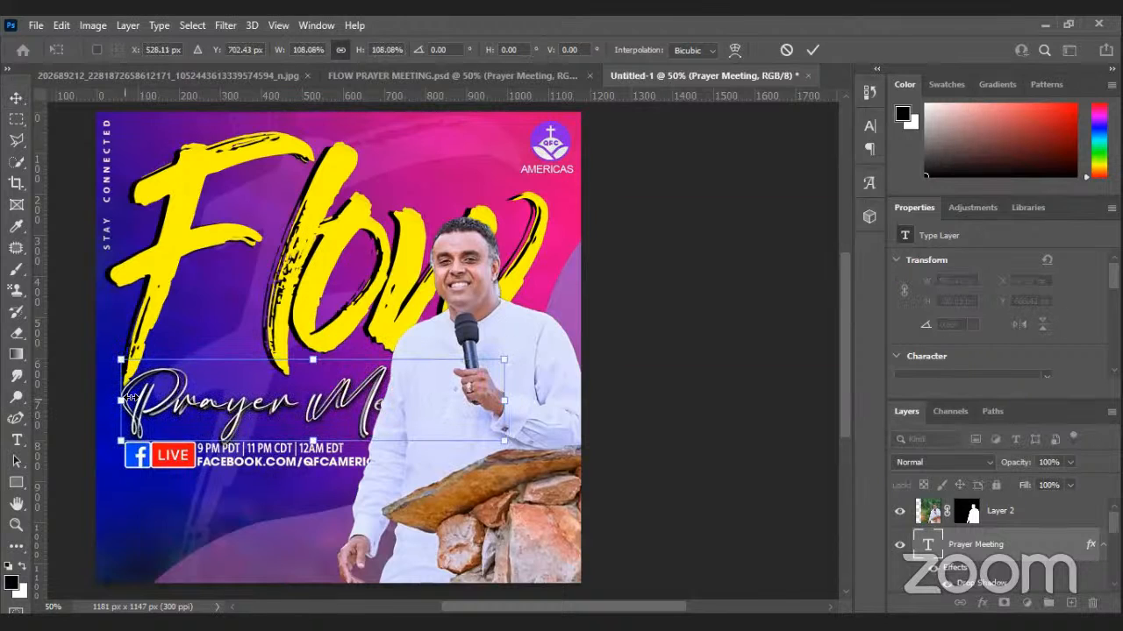
{"action": "left_click_drag", "start_coordinate": [508, 401], "coordinate": [493, 402]}
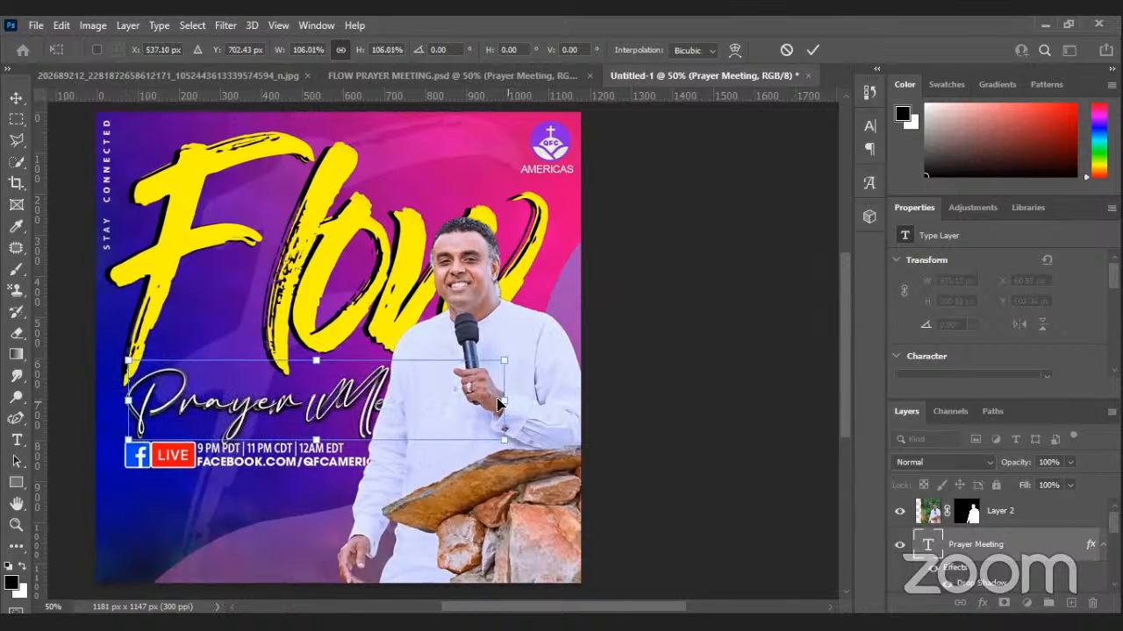
{"action": "left_click", "coordinate": [612, 336]}
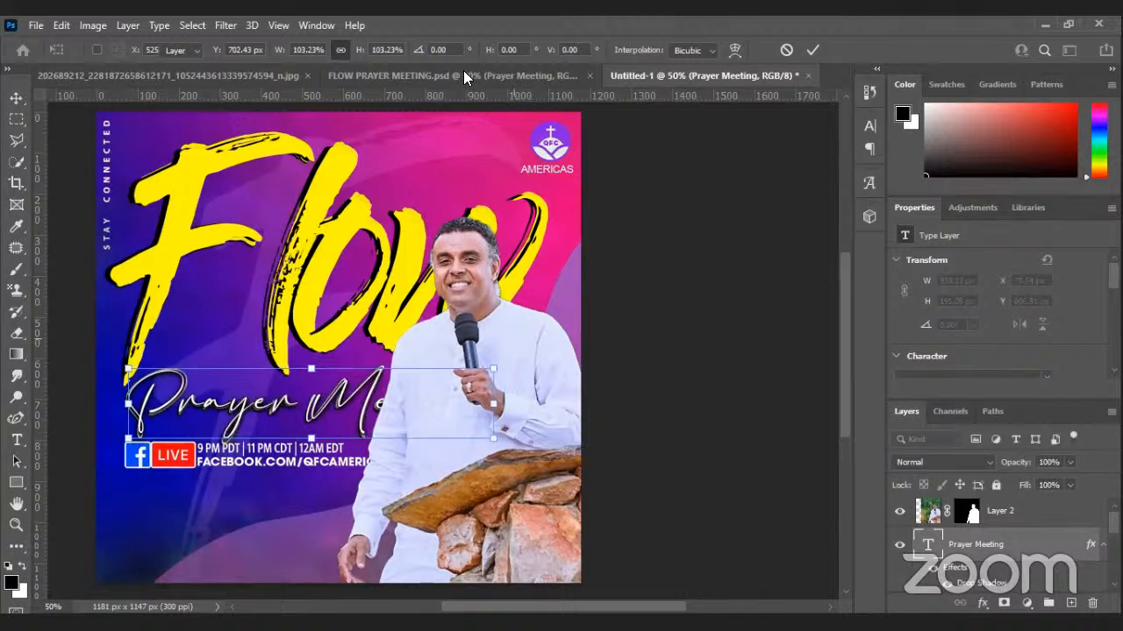
{"action": "left_click", "coordinate": [463, 74]}
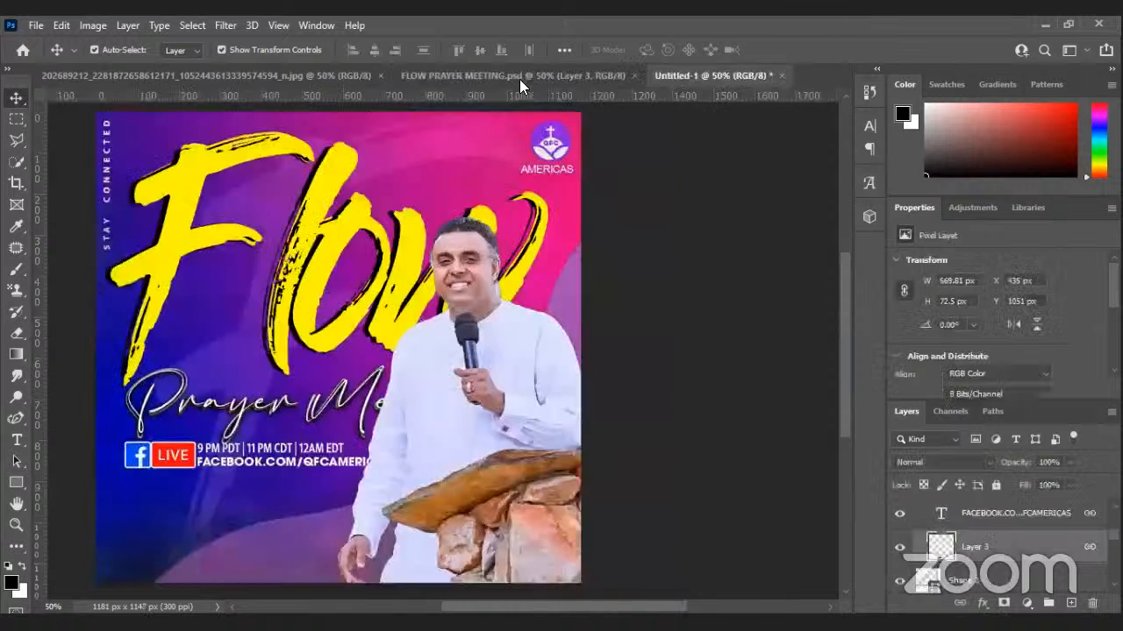
Change Layer 3's Facebook LIVE badge stroke to white and make it slightly thicker.
{"action": "left_click", "coordinate": [519, 79]}
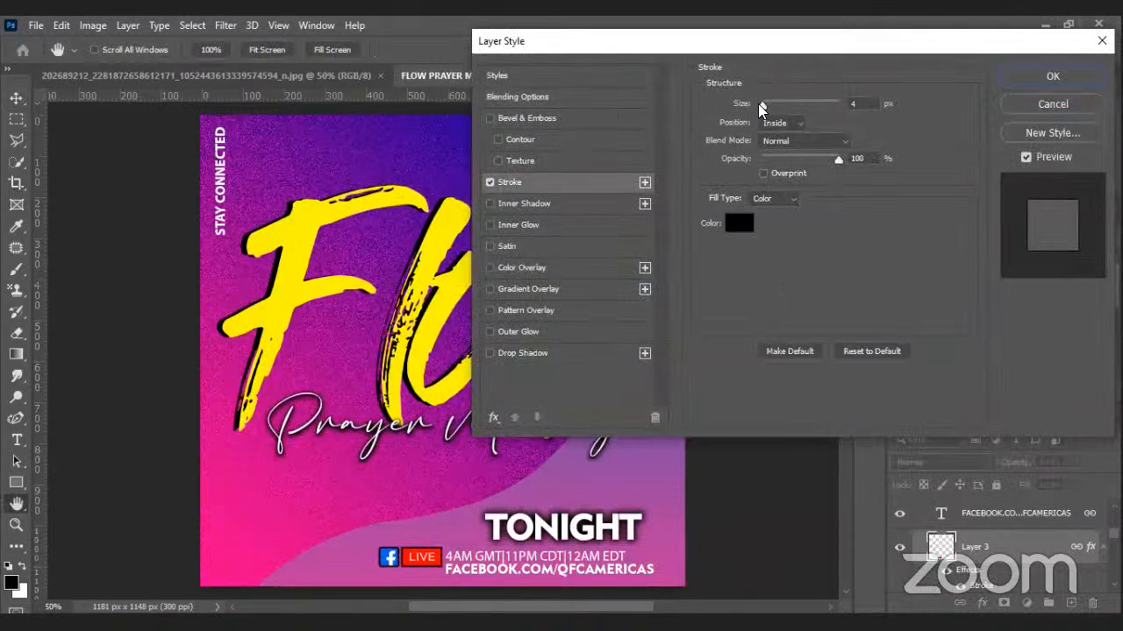
{"action": "left_click", "coordinate": [738, 223]}
{"action": "left_click", "coordinate": [665, 131]}
{"action": "key", "text": "Return"}
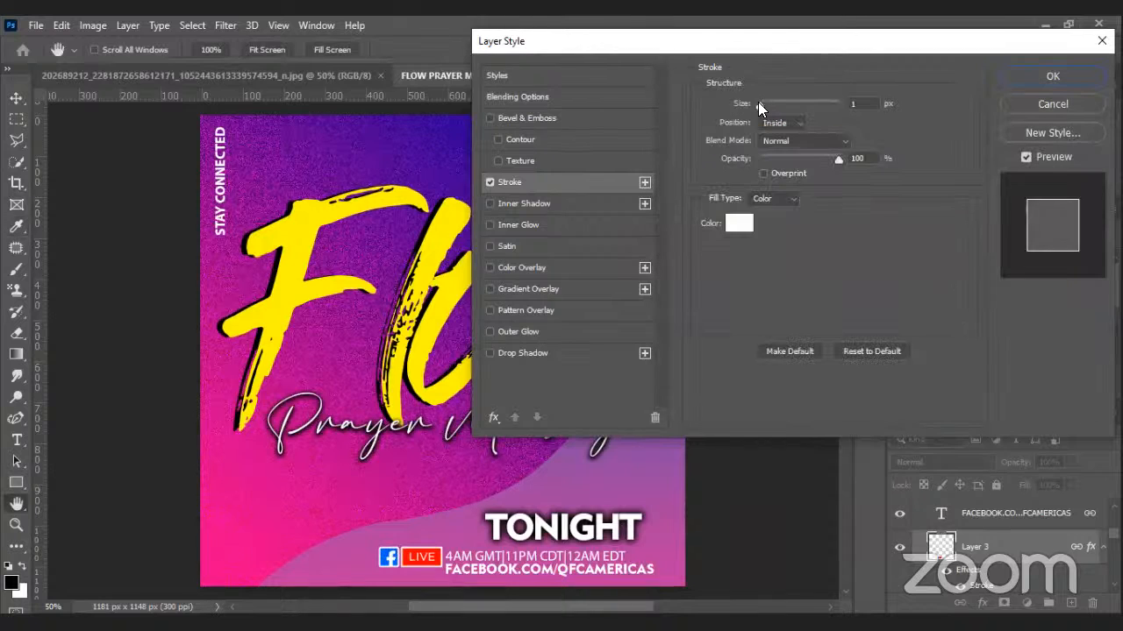
{"action": "left_click_drag", "start_coordinate": [758, 102], "coordinate": [762, 101]}
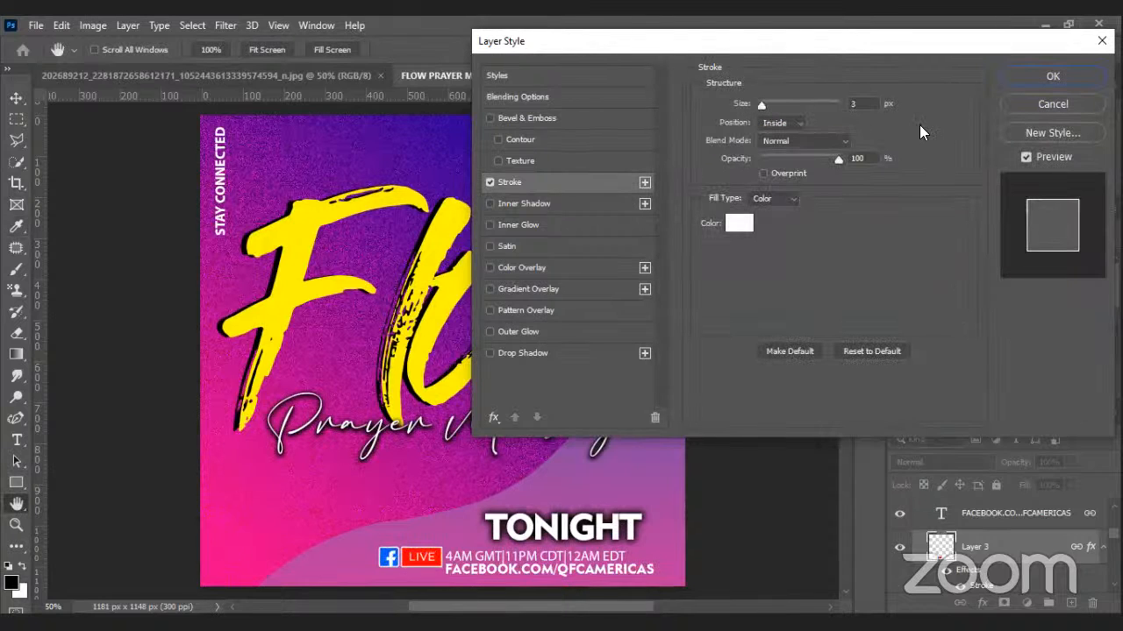
{"action": "left_click", "coordinate": [1006, 77]}
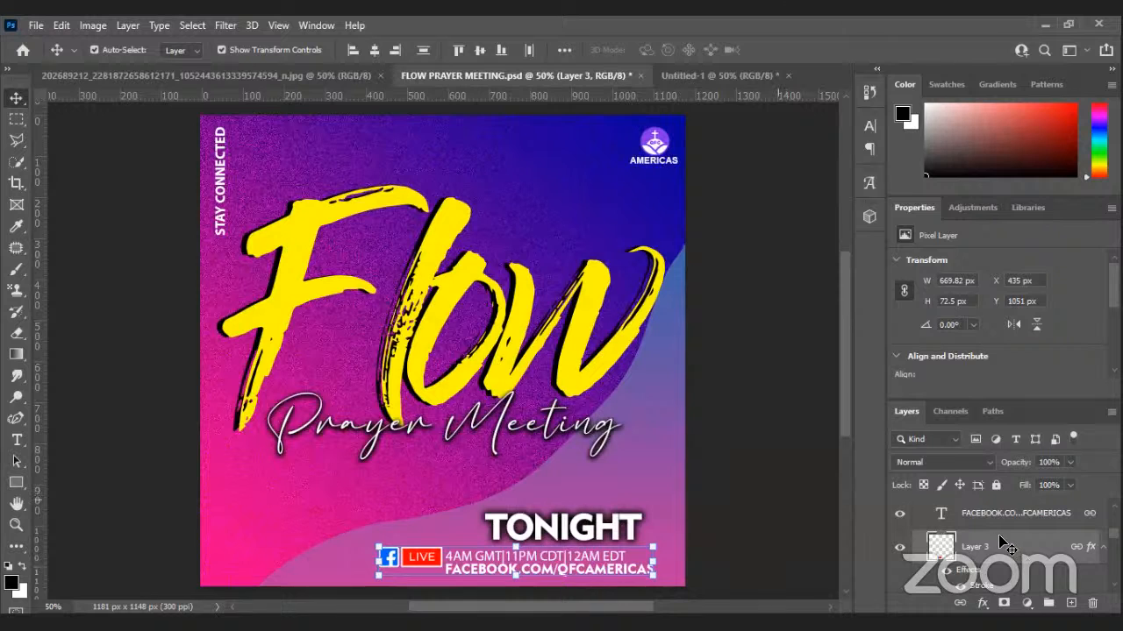
{"action": "scroll", "coordinate": [1000, 544], "scroll_direction": "down", "scroll_amount": 3}
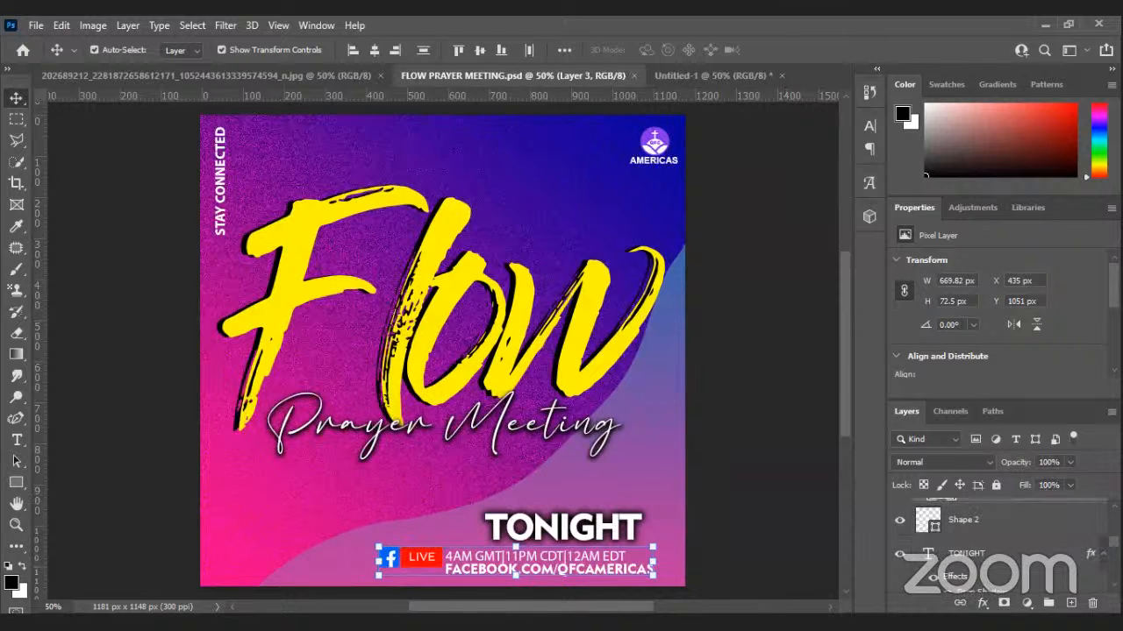
{"action": "scroll", "coordinate": [934, 561], "scroll_direction": "down", "scroll_amount": 3}
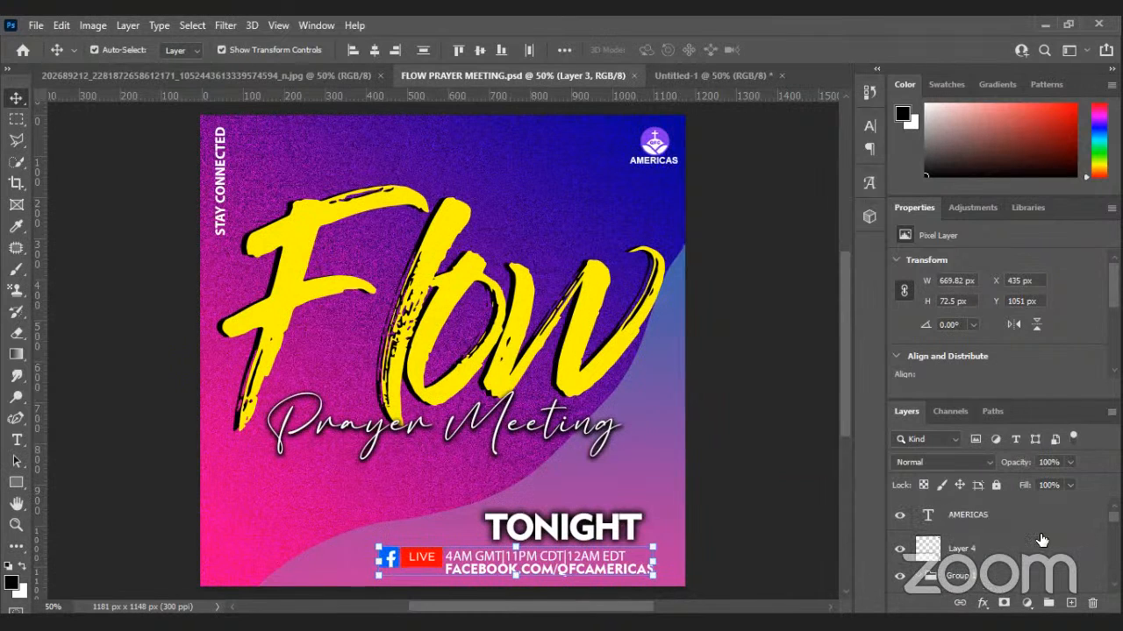
Duplicate Group 1 from the original flyer into the Untitled-1 document.
{"action": "left_click", "coordinate": [934, 576]}
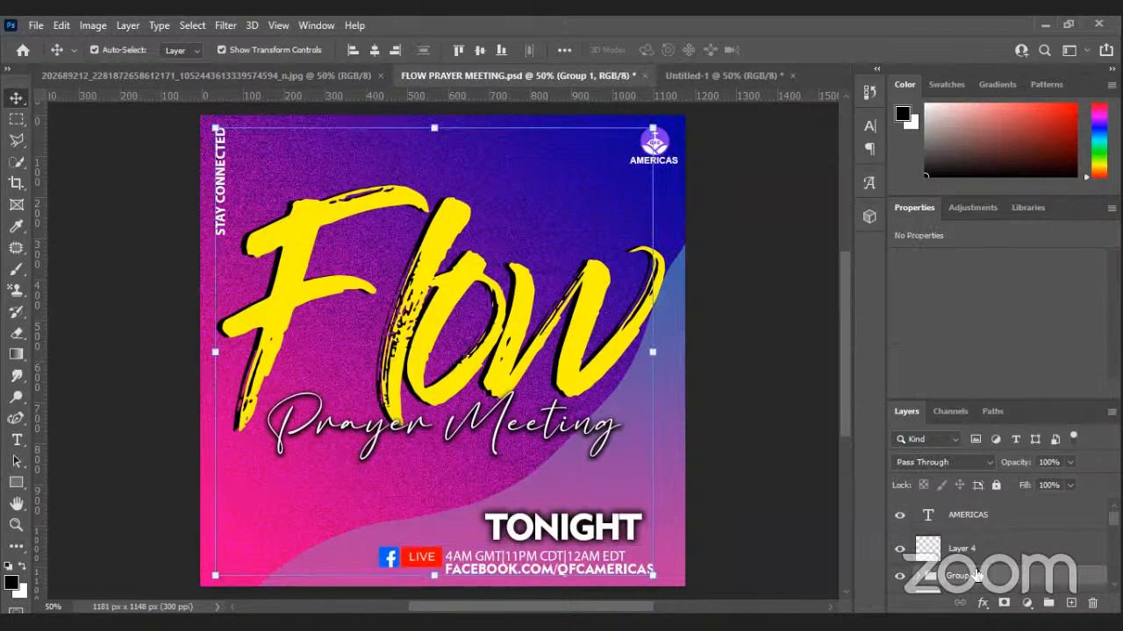
{"action": "right_click", "coordinate": [974, 576]}
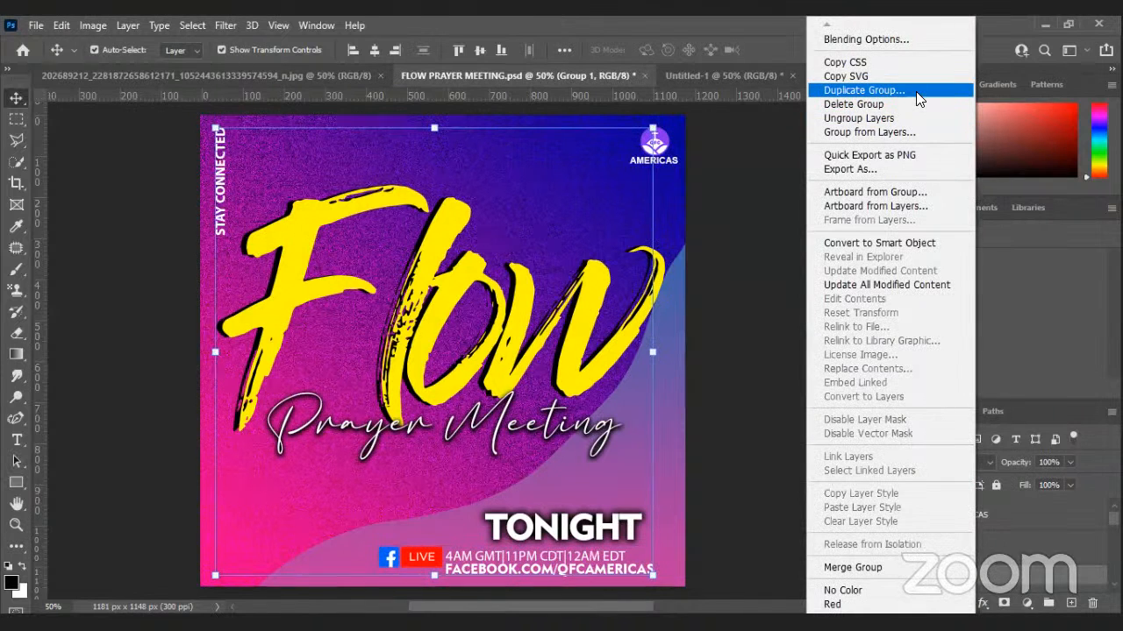
{"action": "key", "text": "Return"}
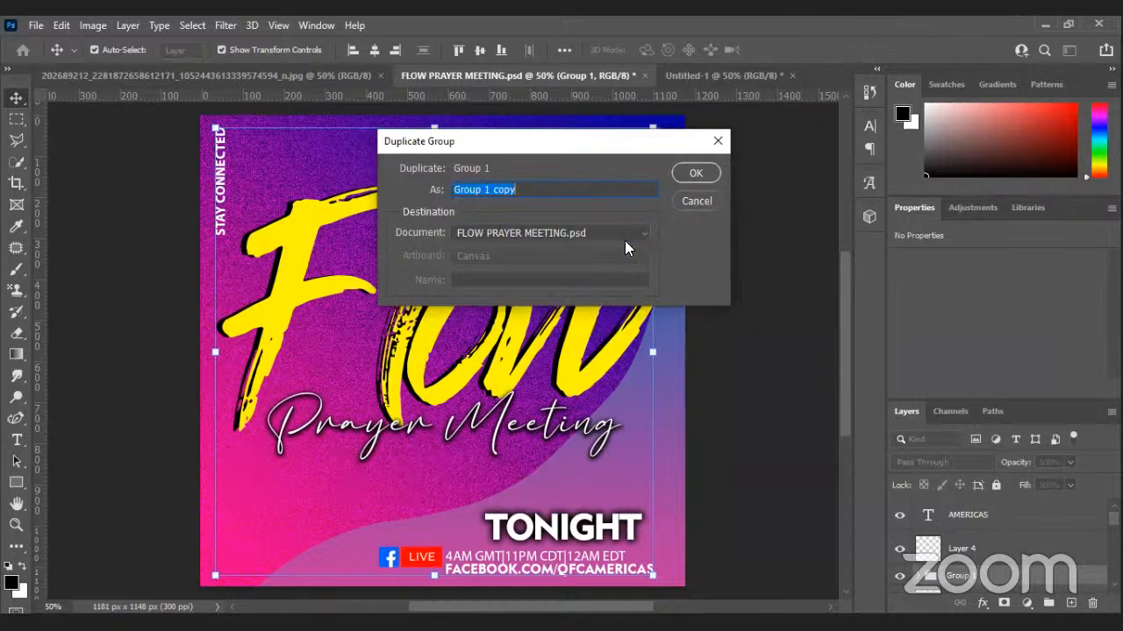
{"action": "left_click", "coordinate": [630, 233]}
{"action": "left_click", "coordinate": [605, 276]}
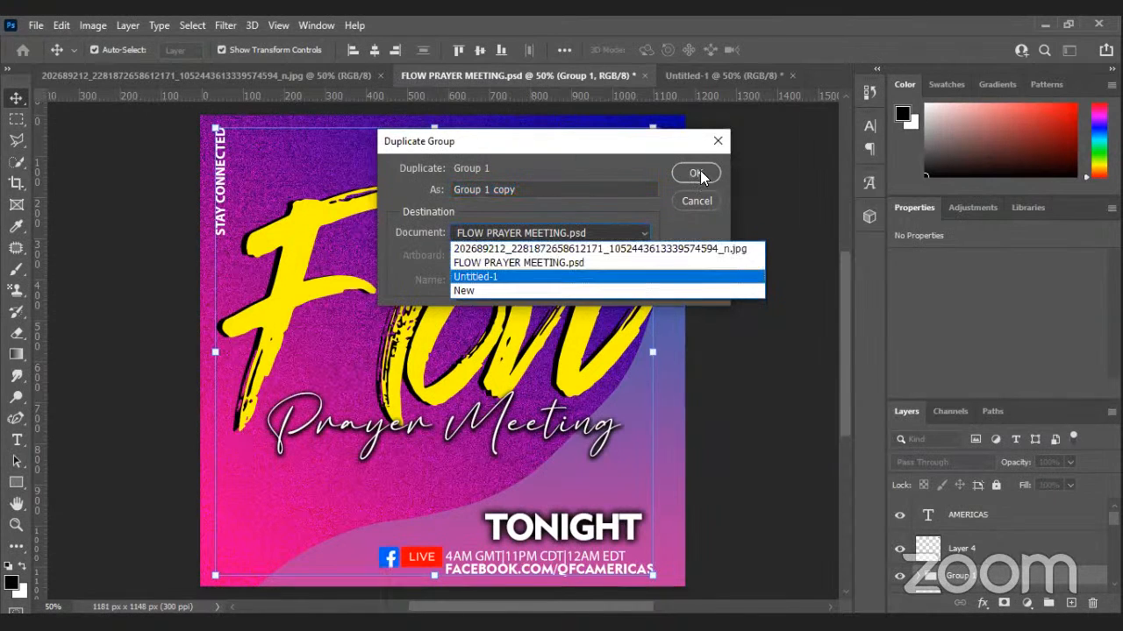
{"action": "left_click", "coordinate": [701, 174]}
{"action": "left_click", "coordinate": [737, 76]}
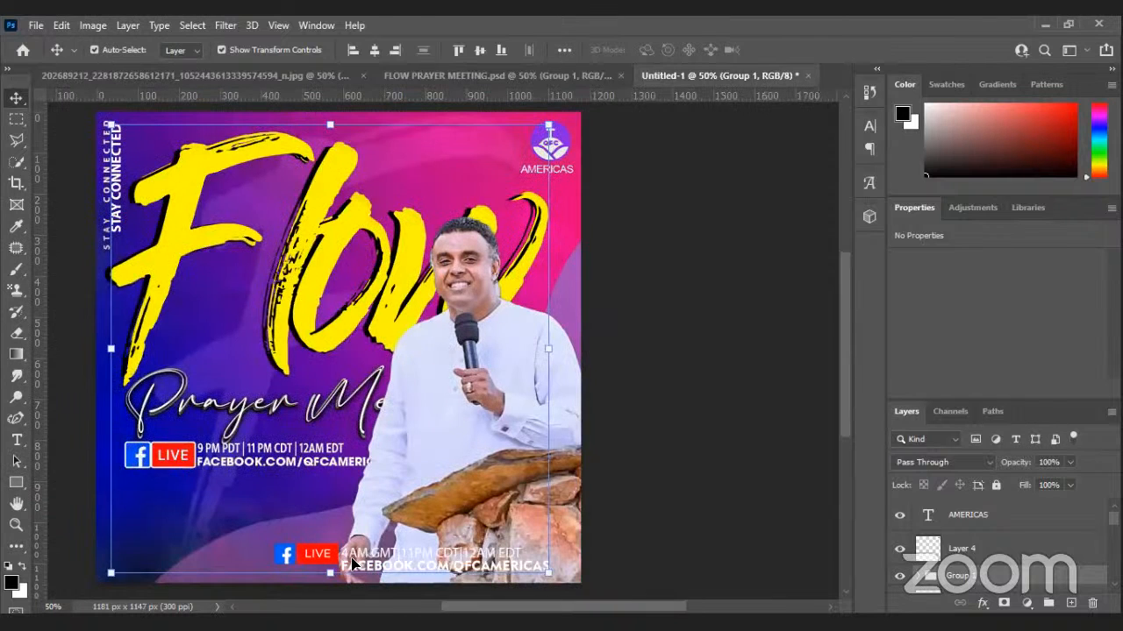
Move the 4AM GMT LIVE line up beneath Prayer Meeting and narrow it slightly.
{"action": "left_click", "coordinate": [349, 556]}
{"action": "left_click", "coordinate": [349, 556]}
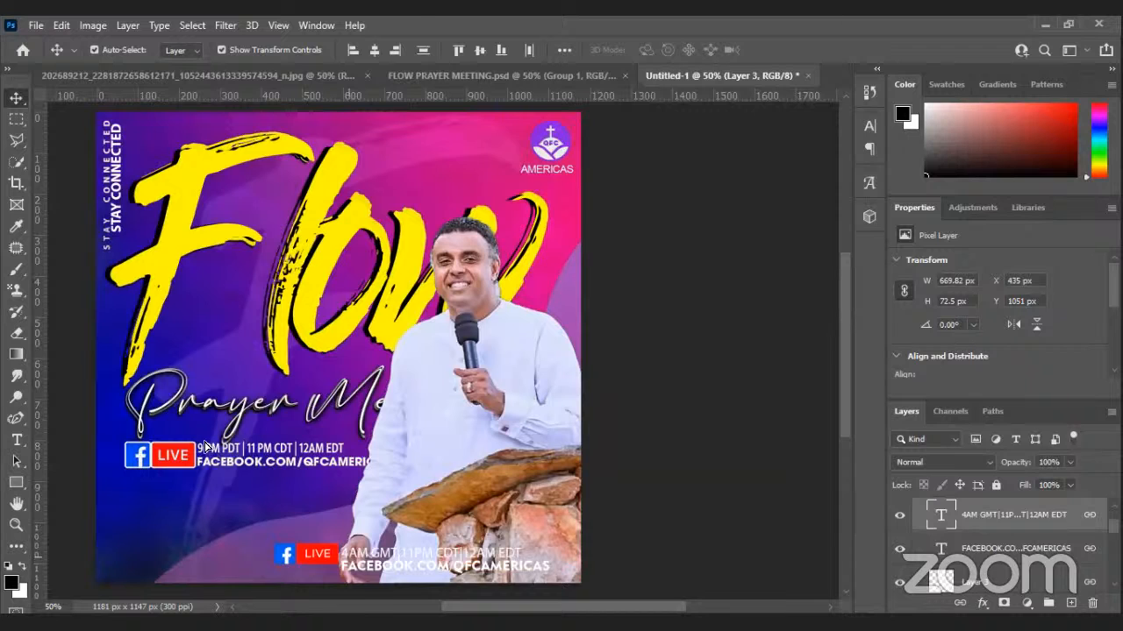
{"action": "left_click_drag", "start_coordinate": [351, 556], "coordinate": [204, 442]}
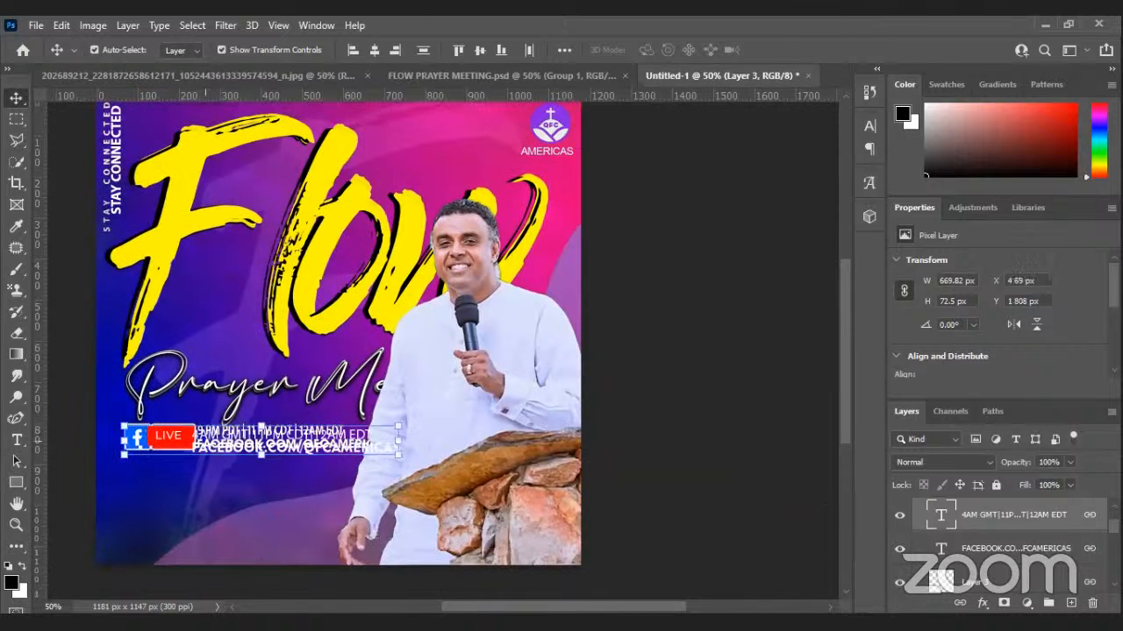
{"action": "scroll", "coordinate": [1000, 543], "scroll_direction": "down", "scroll_amount": 6}
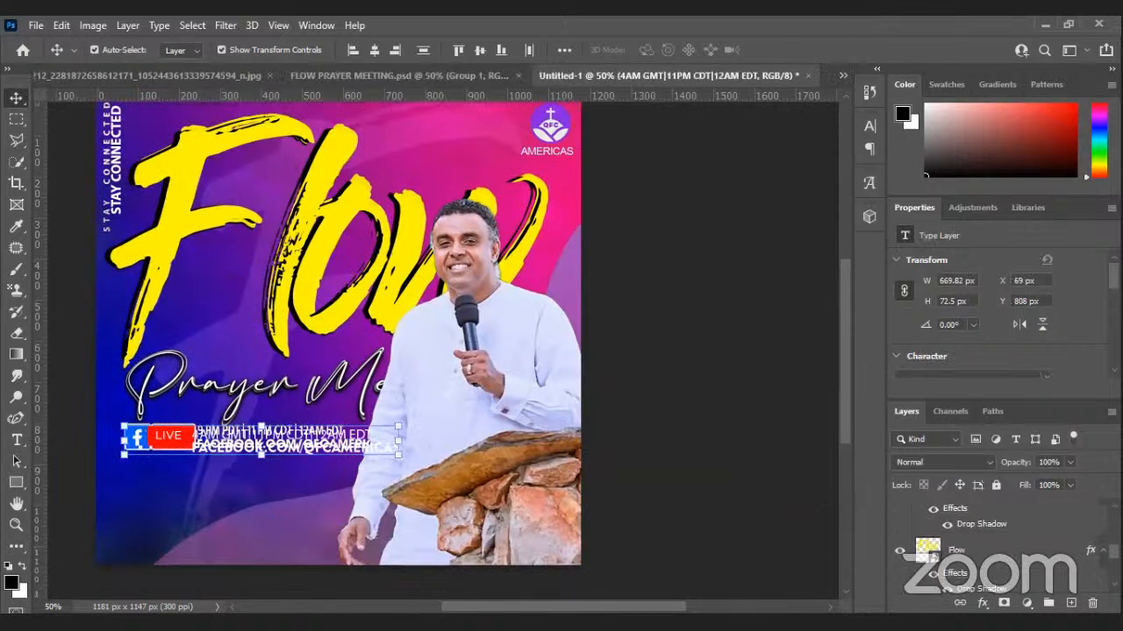
{"action": "scroll", "coordinate": [1075, 568], "scroll_direction": "down", "scroll_amount": 1}
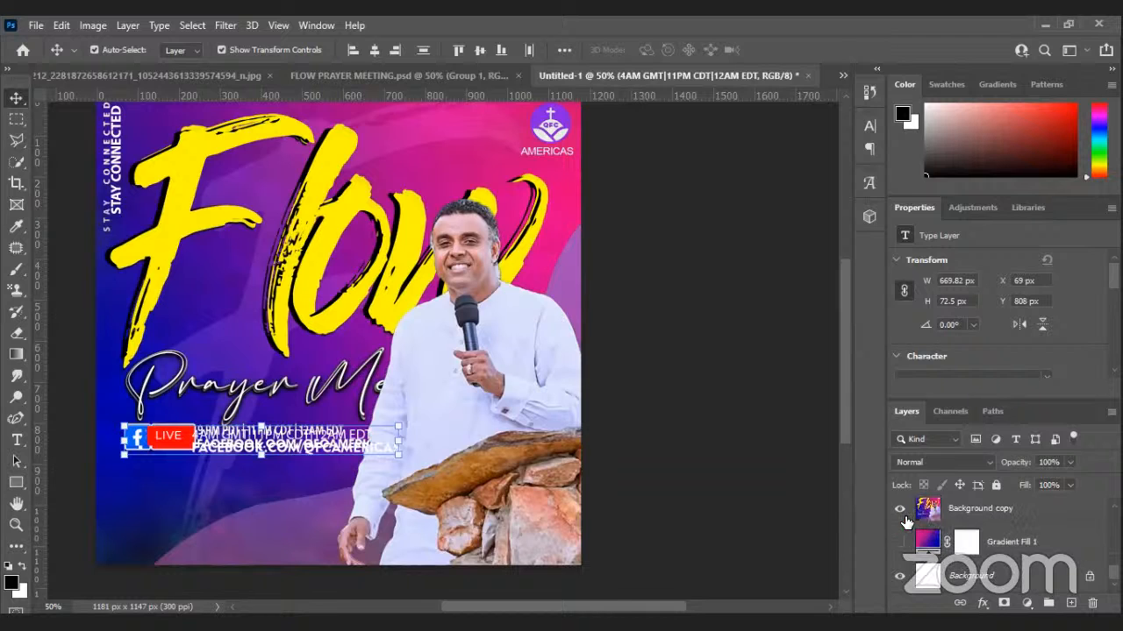
{"action": "left_click", "coordinate": [899, 542]}
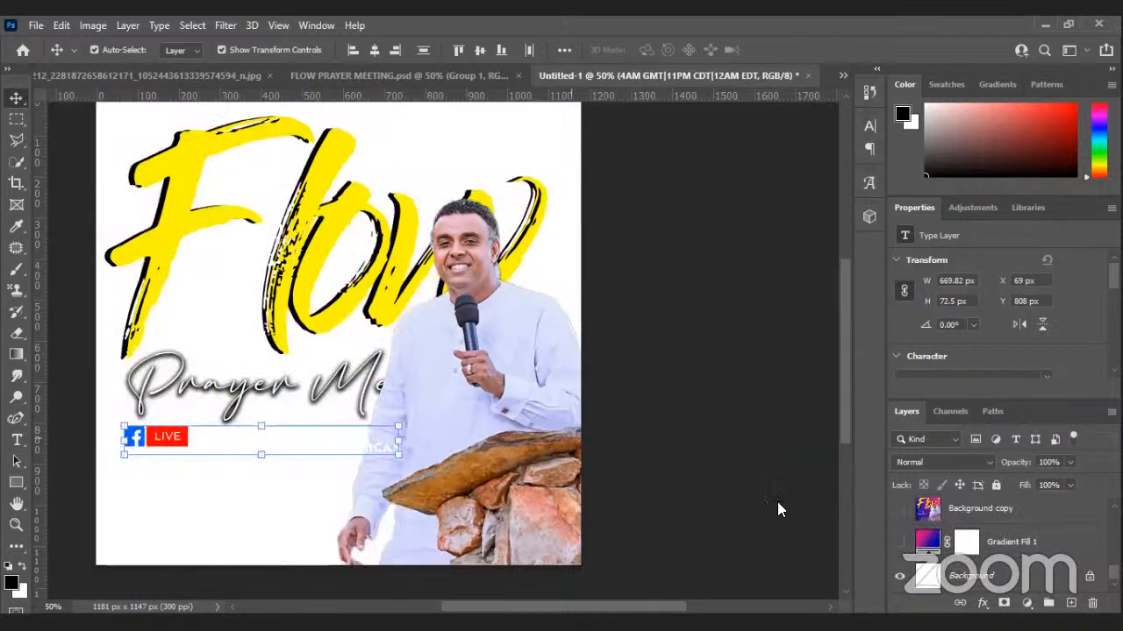
{"action": "key", "text": "ctrl+z"}
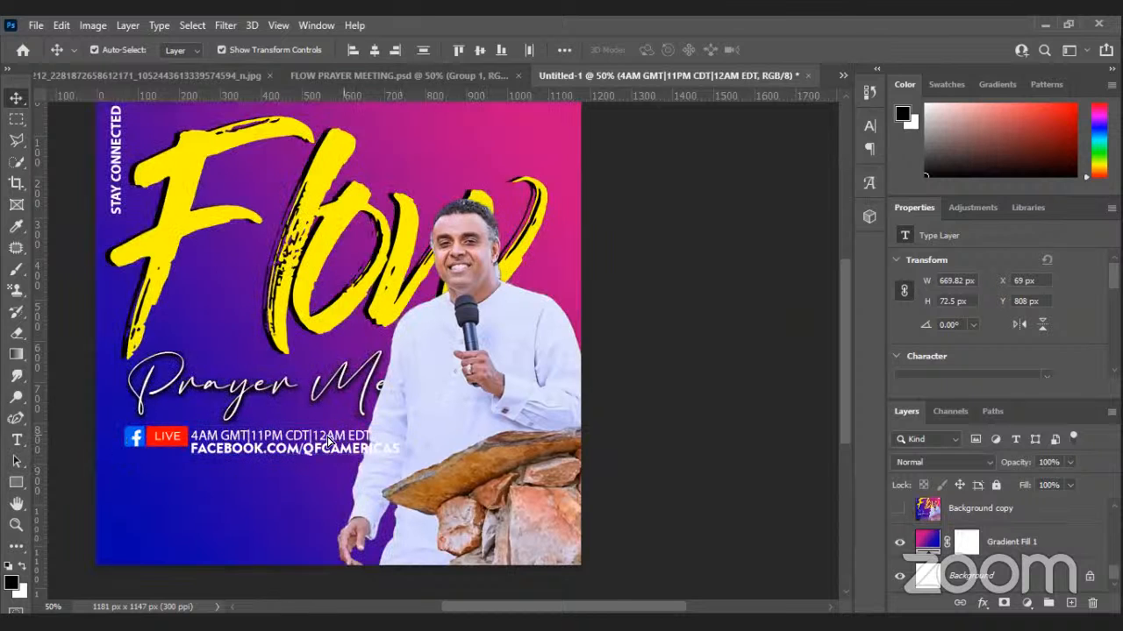
{"action": "left_click_drag", "start_coordinate": [328, 436], "coordinate": [312, 436]}
{"action": "left_click_drag", "start_coordinate": [382, 441], "coordinate": [364, 439]}
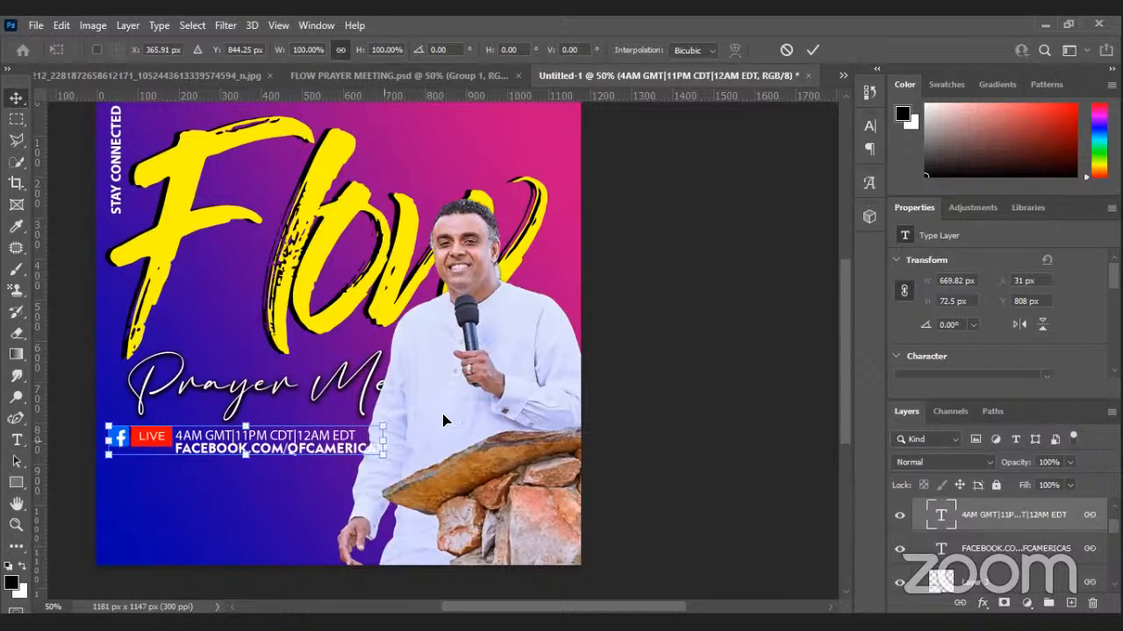
{"action": "key", "text": "Return"}
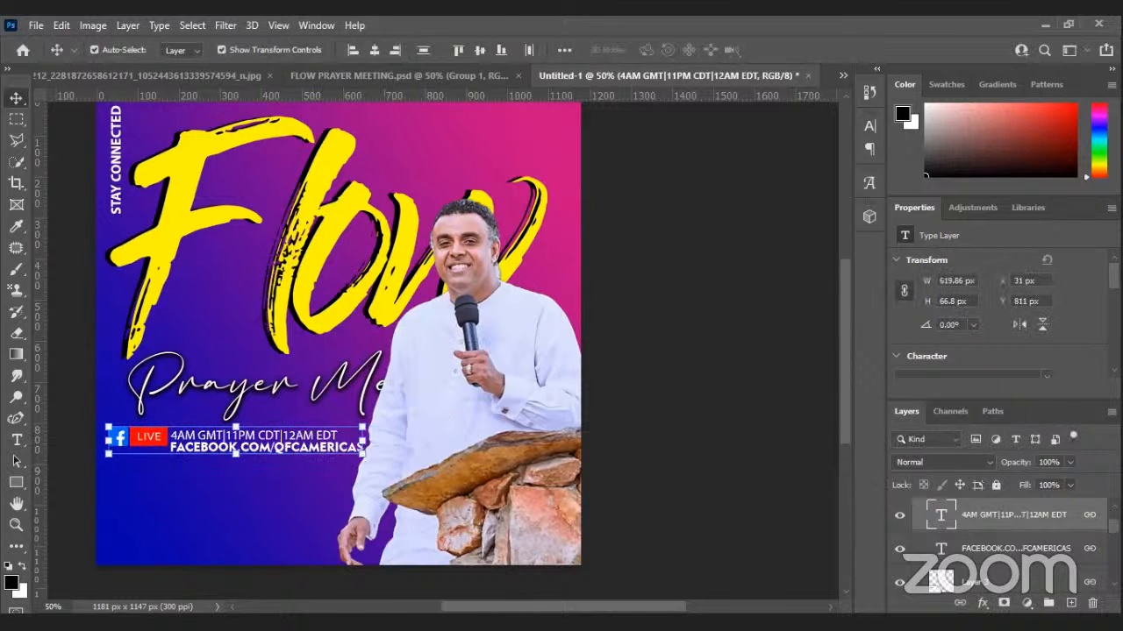
{"action": "scroll", "coordinate": [1008, 527], "scroll_direction": "down", "scroll_amount": 2}
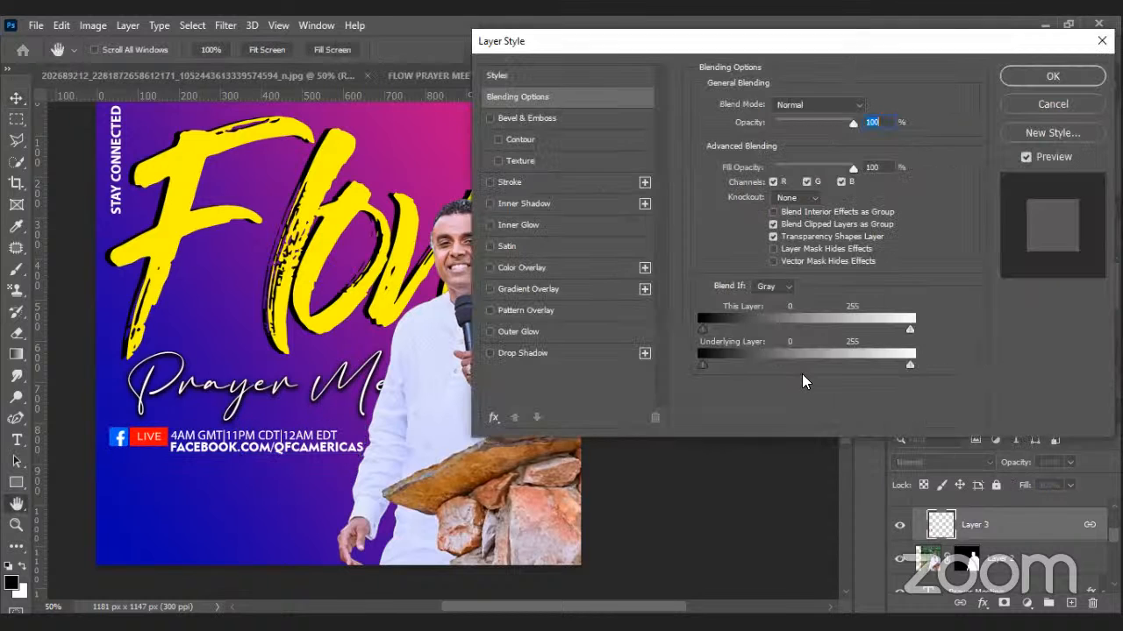
Add a 5 px stroke to the LIVE badge on Layer 3.
{"action": "left_click", "coordinate": [500, 183]}
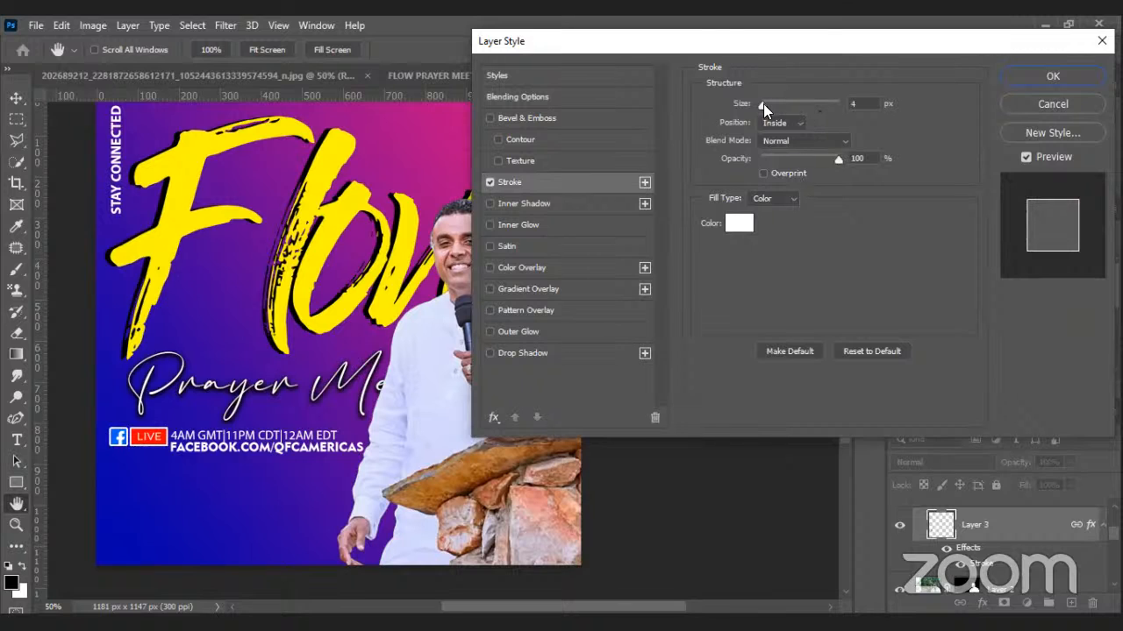
{"action": "left_click", "coordinate": [763, 103]}
{"action": "left_click_drag", "start_coordinate": [762, 104], "coordinate": [761, 104]}
{"action": "left_click", "coordinate": [763, 103]}
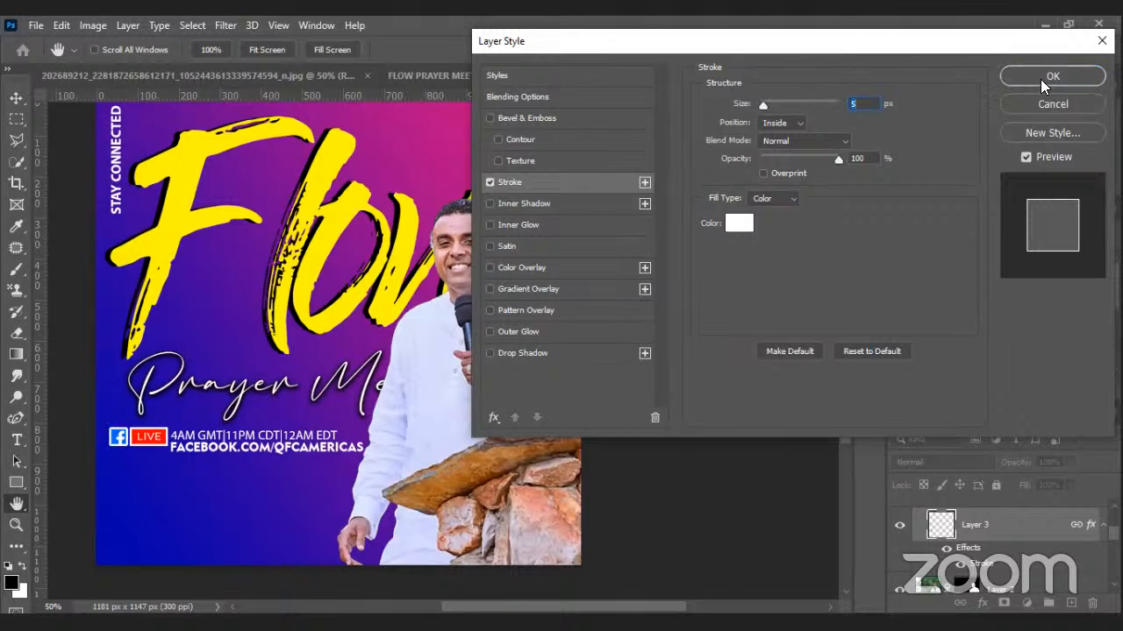
{"action": "left_click", "coordinate": [1040, 79]}
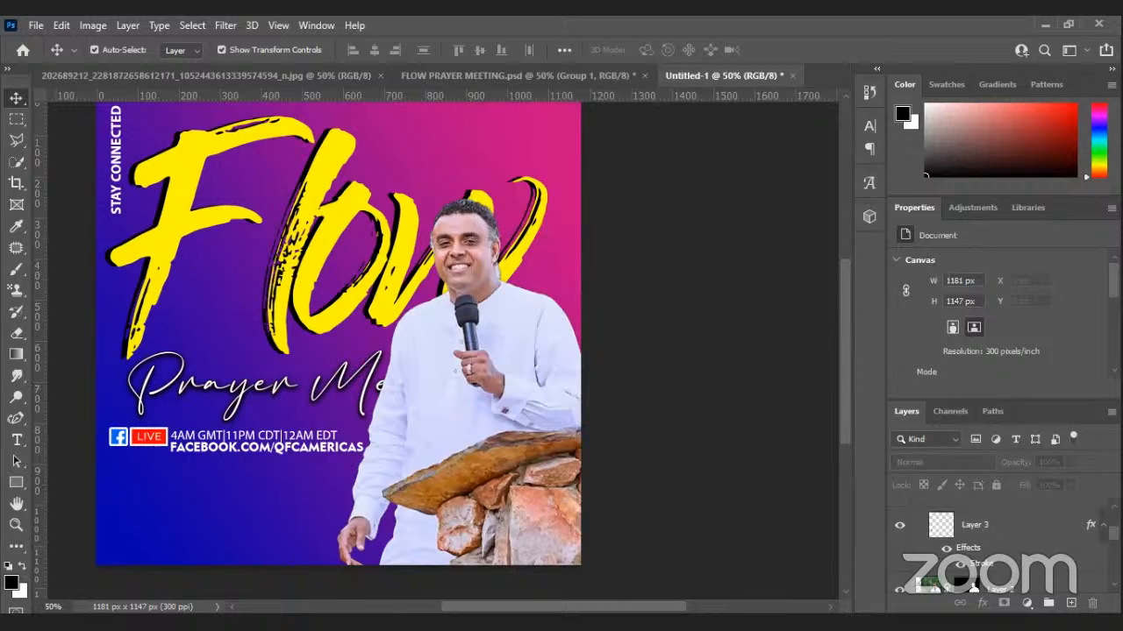
Briefly show the Background copy reference flyer to compare, then hide it again.
{"action": "scroll", "coordinate": [888, 526], "scroll_direction": "down", "scroll_amount": 5}
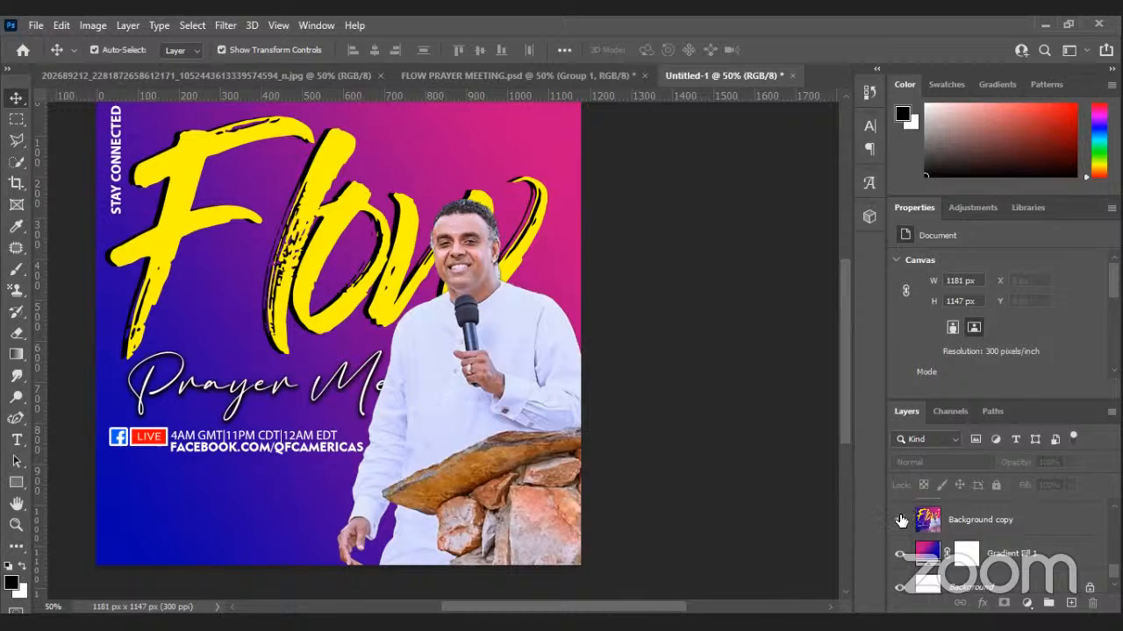
{"action": "left_click", "coordinate": [898, 521]}
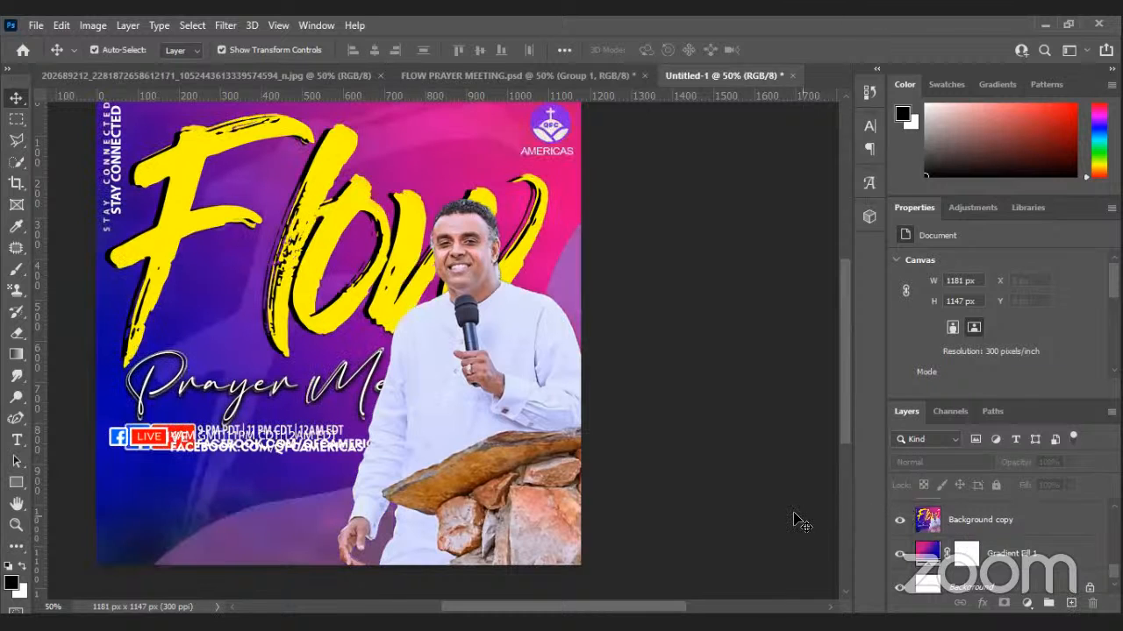
{"action": "left_click", "coordinate": [898, 521]}
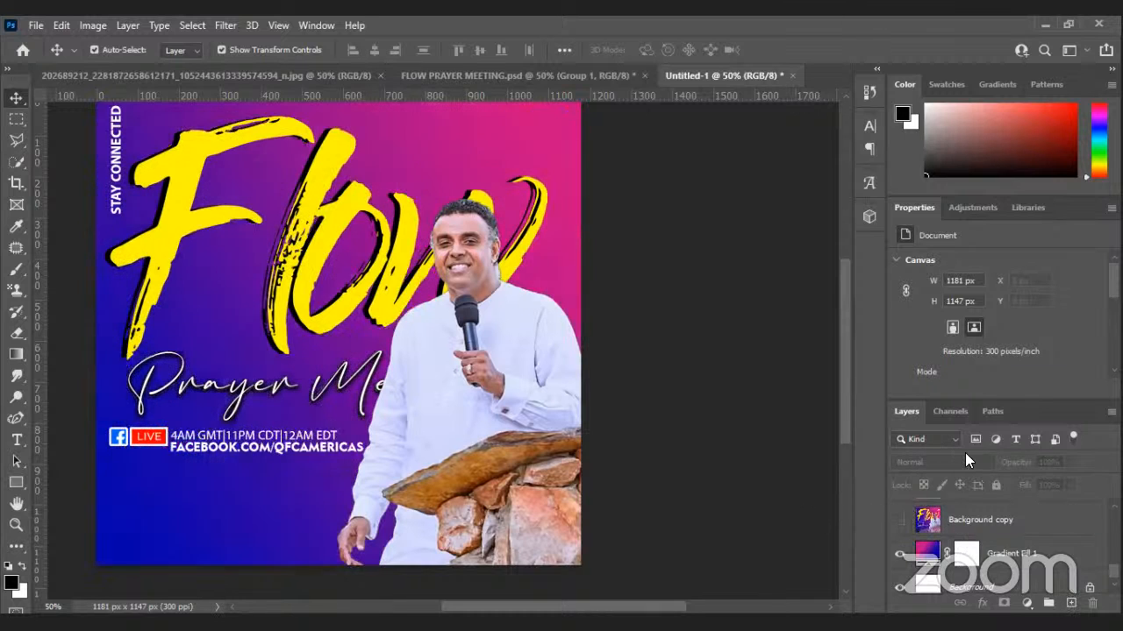
{"action": "left_click", "coordinate": [586, 80]}
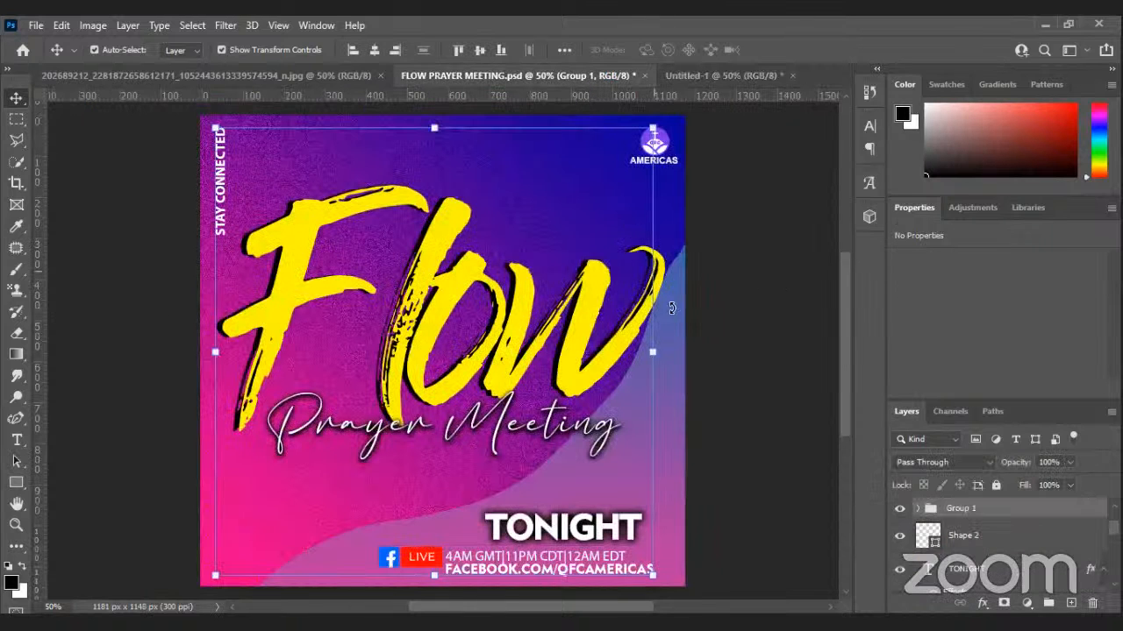
Duplicate the Shape 1 wave into Untitled-1 and set its opacity to 67%.
{"action": "left_click", "coordinate": [672, 368]}
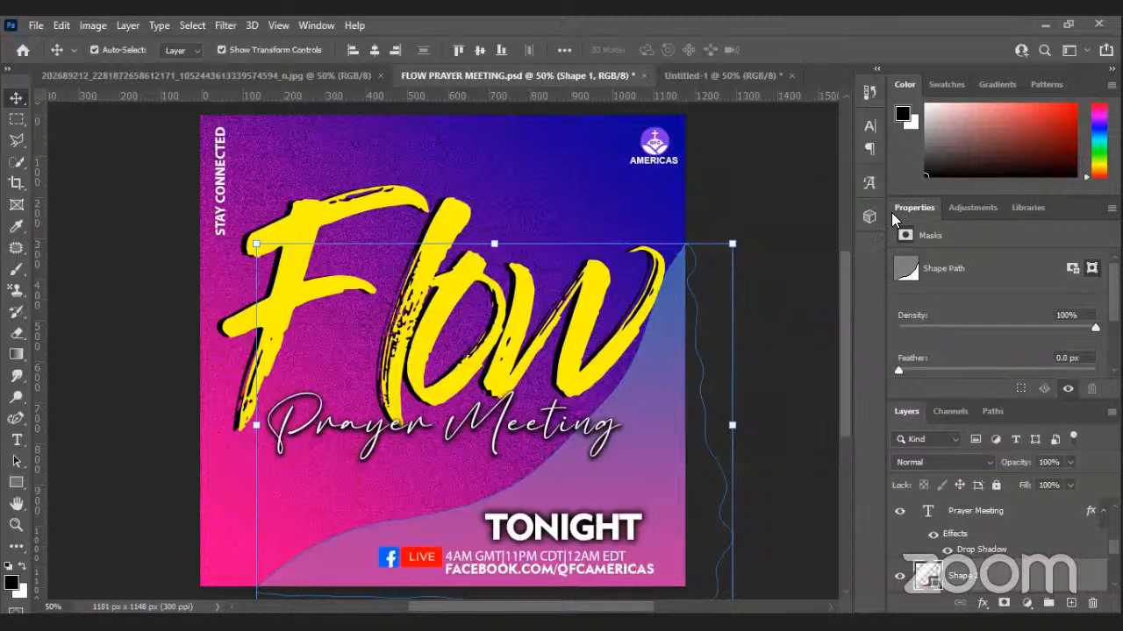
{"action": "right_click", "coordinate": [972, 571]}
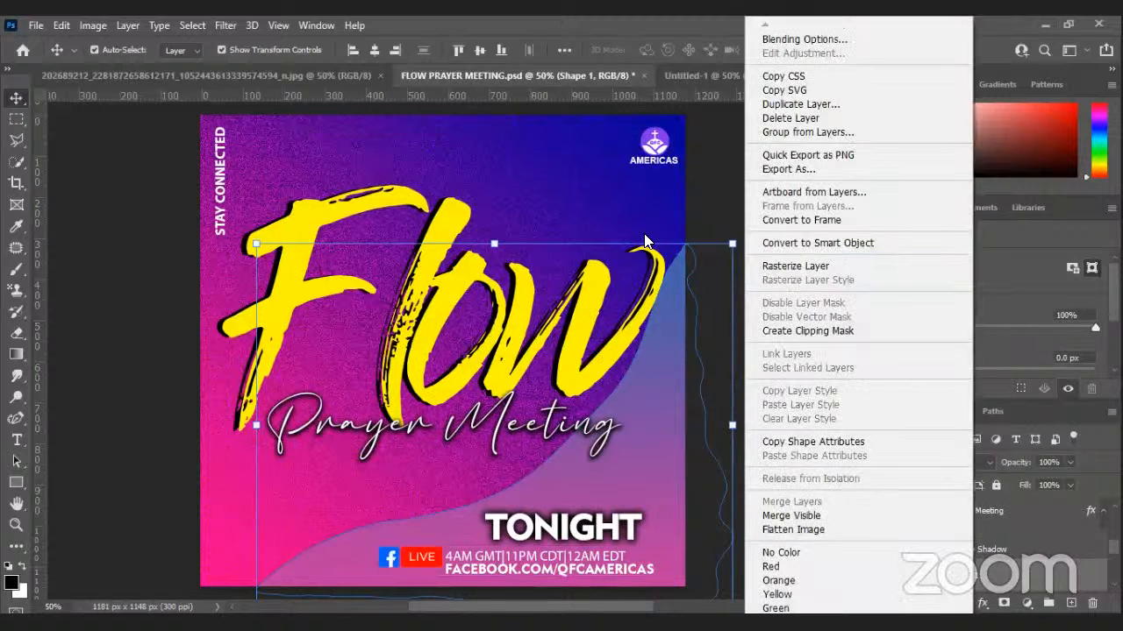
{"action": "key", "text": "d"}
{"action": "key", "text": "d"}
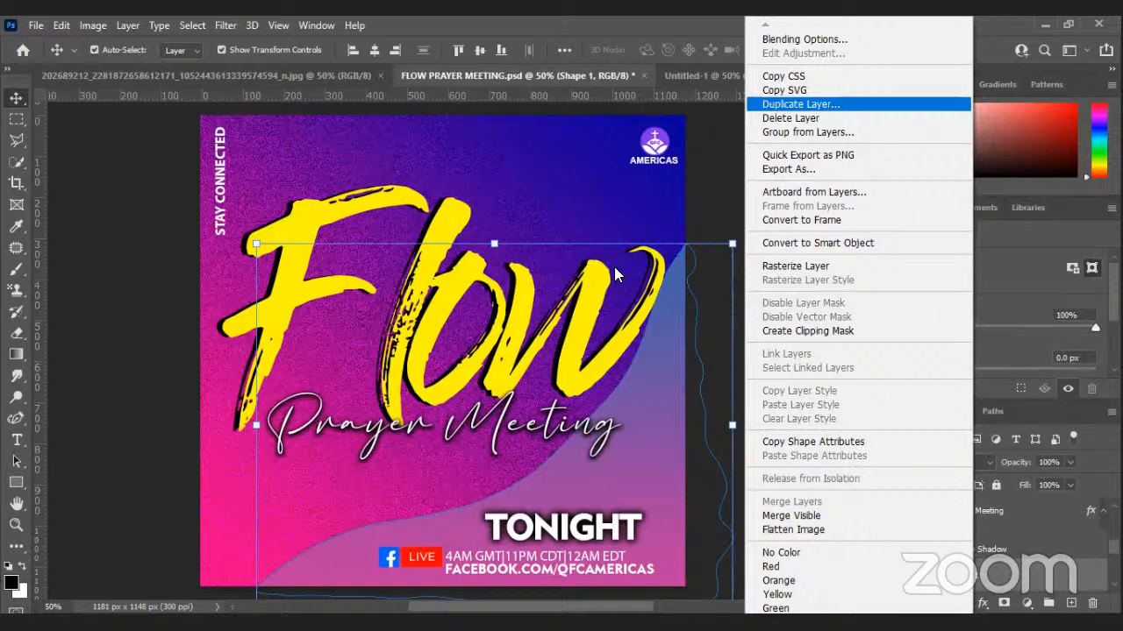
{"action": "key", "text": "Return"}
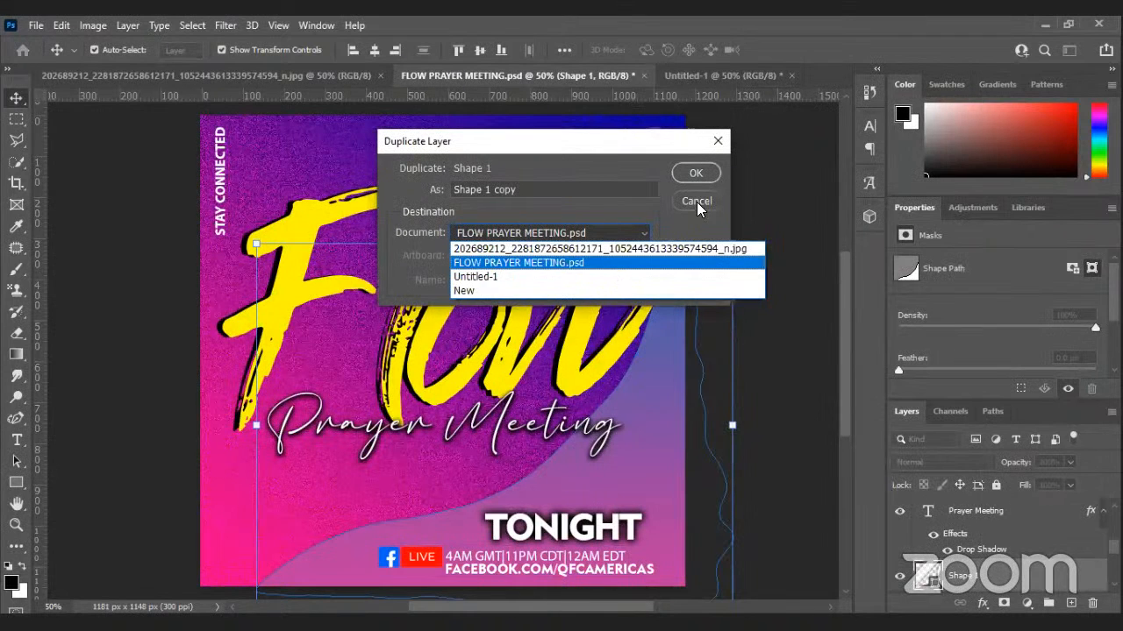
{"action": "left_click", "coordinate": [691, 277]}
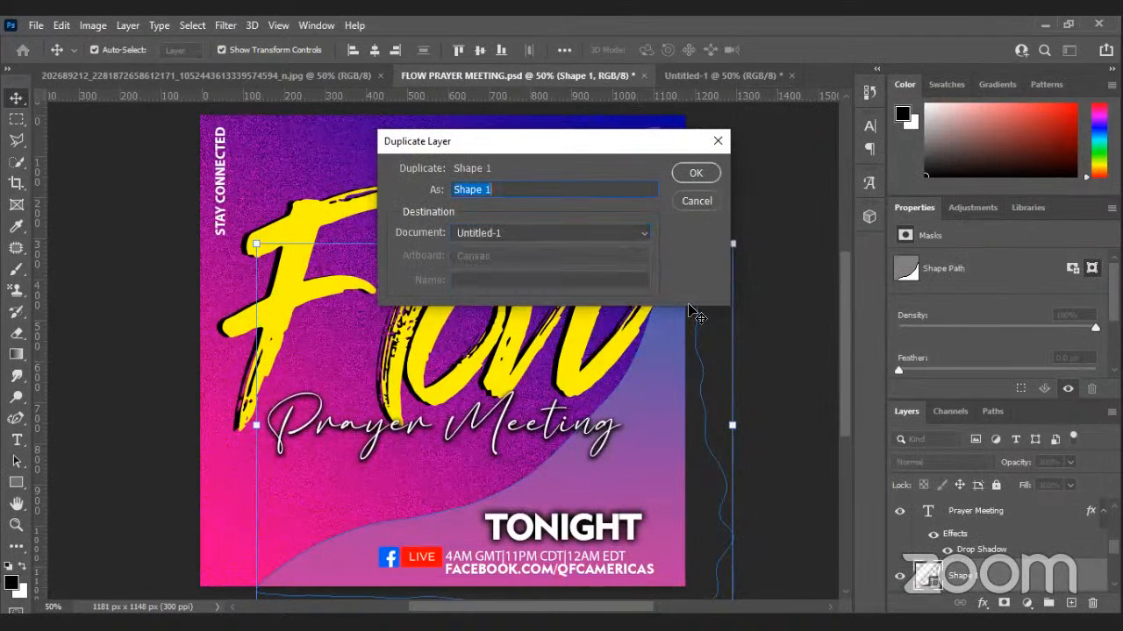
{"action": "key", "text": "Return"}
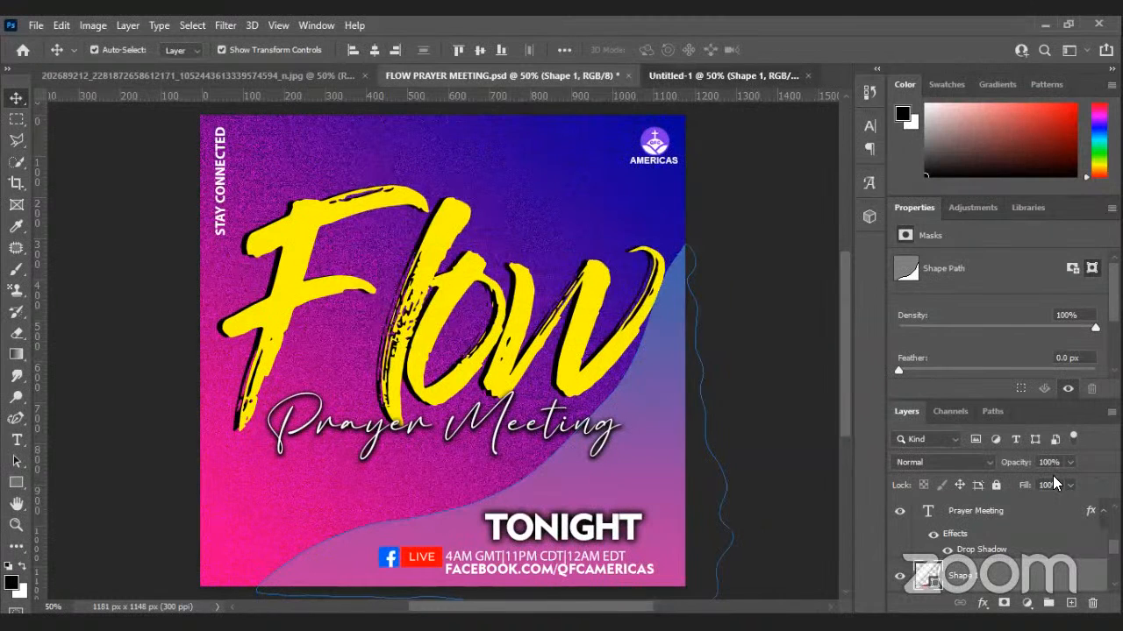
{"action": "key", "text": "ctrl+Tab"}
{"action": "left_click_drag", "start_coordinate": [1023, 480], "coordinate": [1045, 479]}
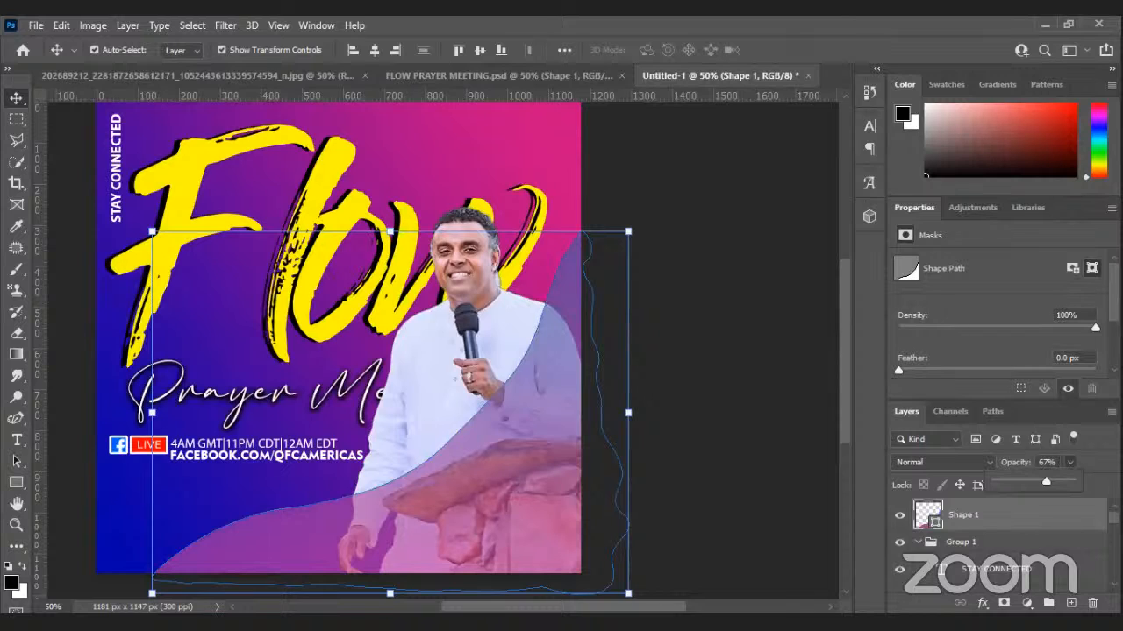
{"action": "key", "text": "Return"}
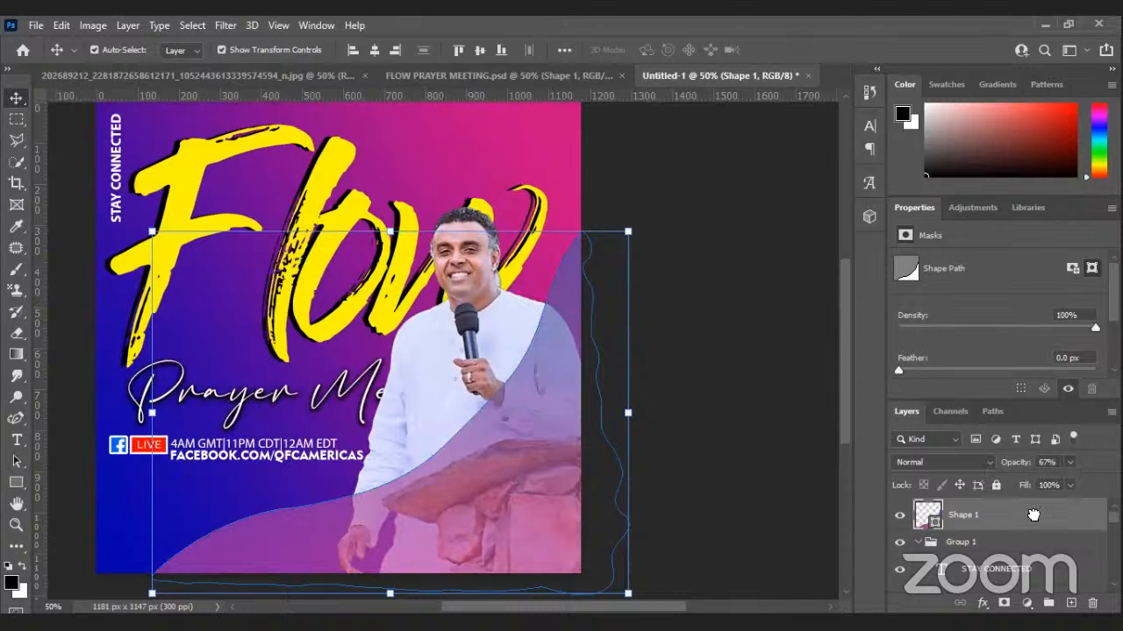
Place the wave just above Layer 2, show Layer 1, and raise Prayer Meeting above the man.
{"action": "left_click_drag", "start_coordinate": [1033, 515], "coordinate": [1029, 585]}
{"action": "scroll", "coordinate": [1029, 562], "scroll_direction": "up", "scroll_amount": 5}
{"action": "scroll", "coordinate": [1028, 561], "scroll_direction": "down", "scroll_amount": 3}
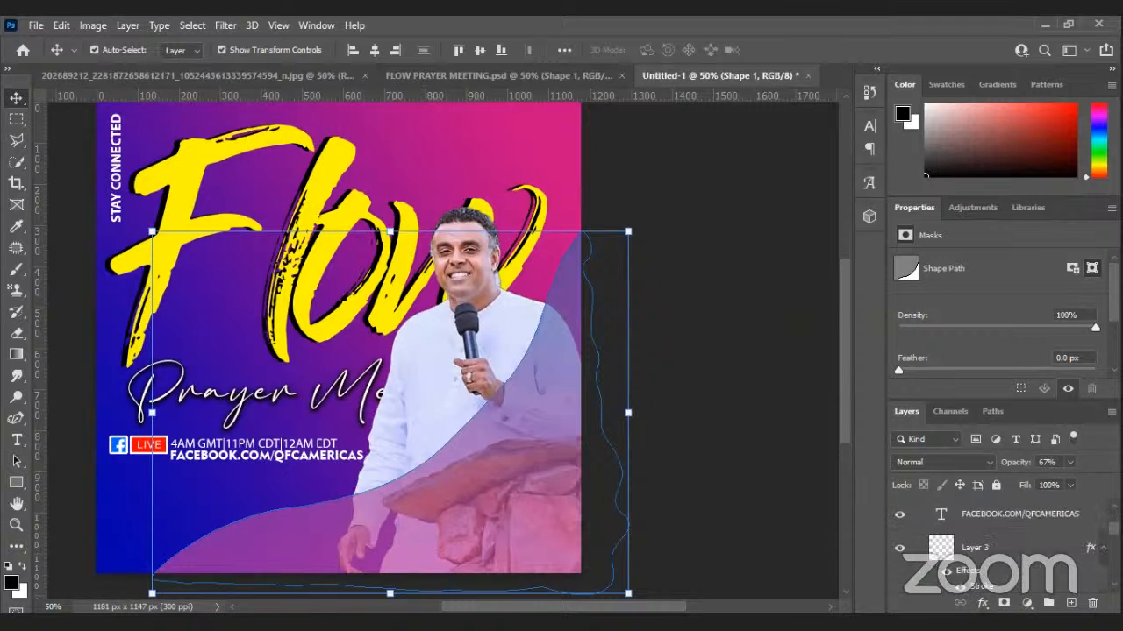
{"action": "scroll", "coordinate": [925, 572], "scroll_direction": "down", "scroll_amount": 5}
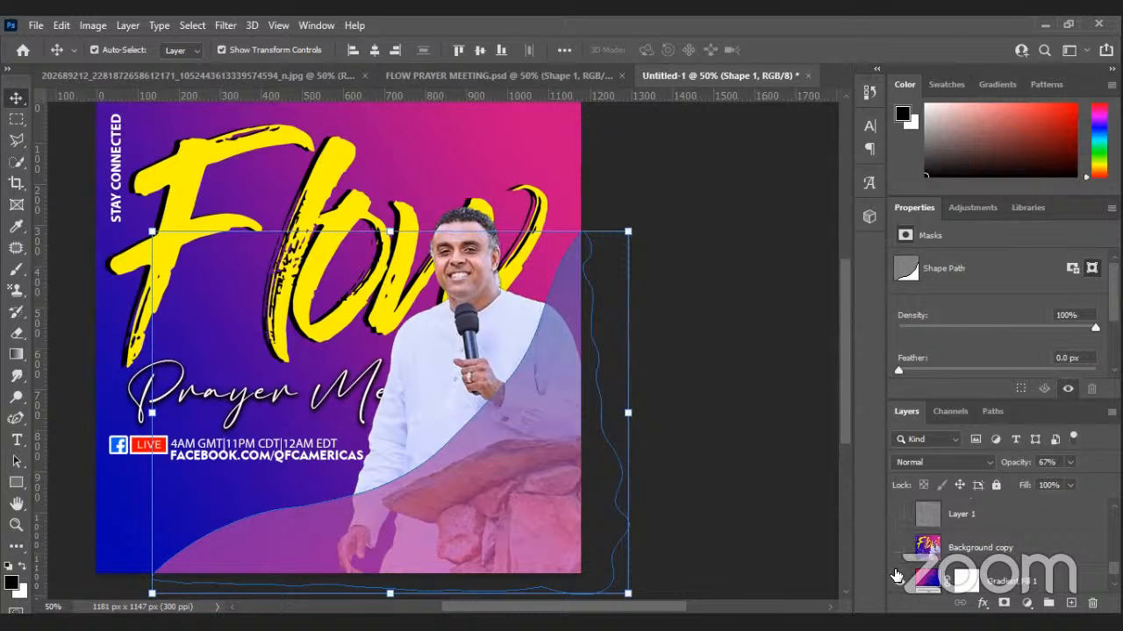
{"action": "left_click", "coordinate": [899, 515]}
{"action": "scroll", "coordinate": [1000, 544], "scroll_direction": "up", "scroll_amount": 2}
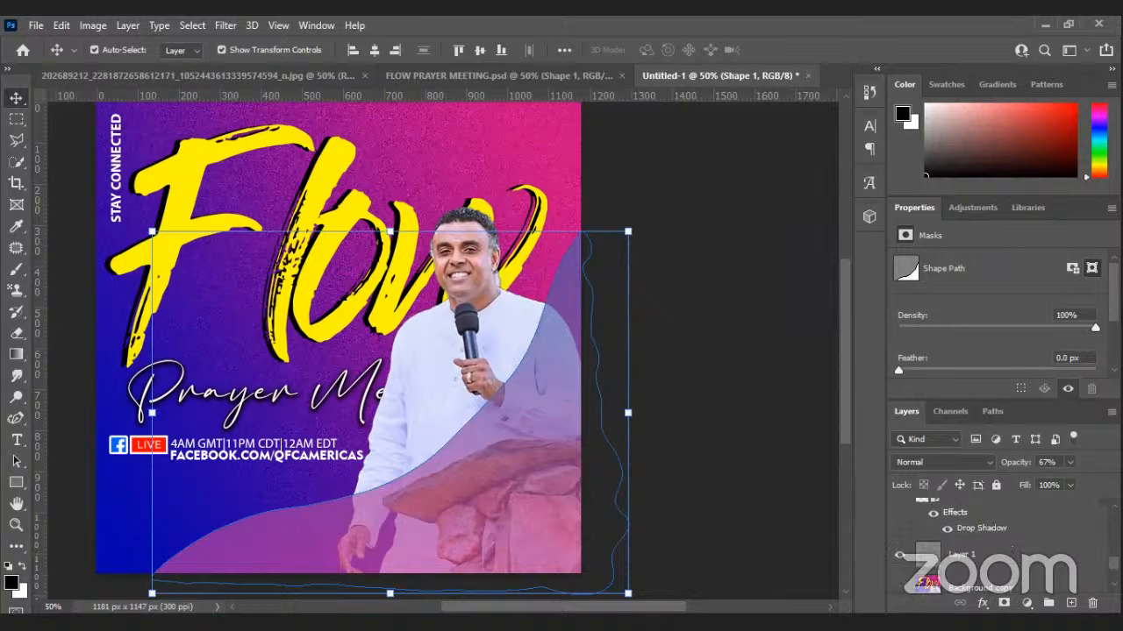
{"action": "scroll", "coordinate": [1000, 544], "scroll_direction": "up", "scroll_amount": 8}
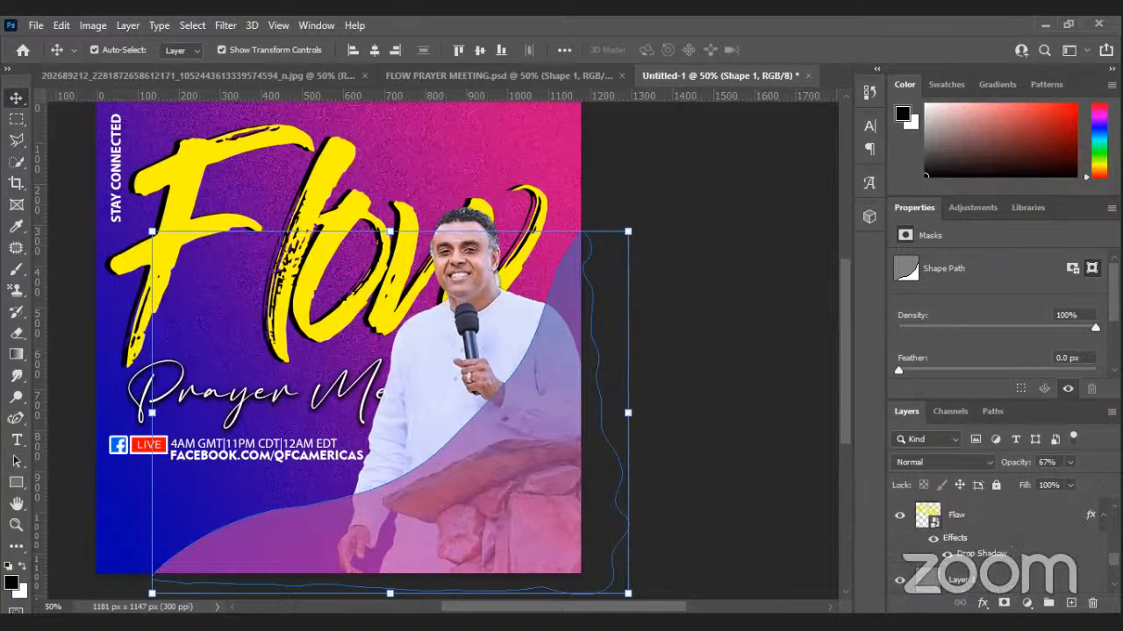
{"action": "left_click", "coordinate": [759, 425]}
{"action": "left_click", "coordinate": [355, 387]}
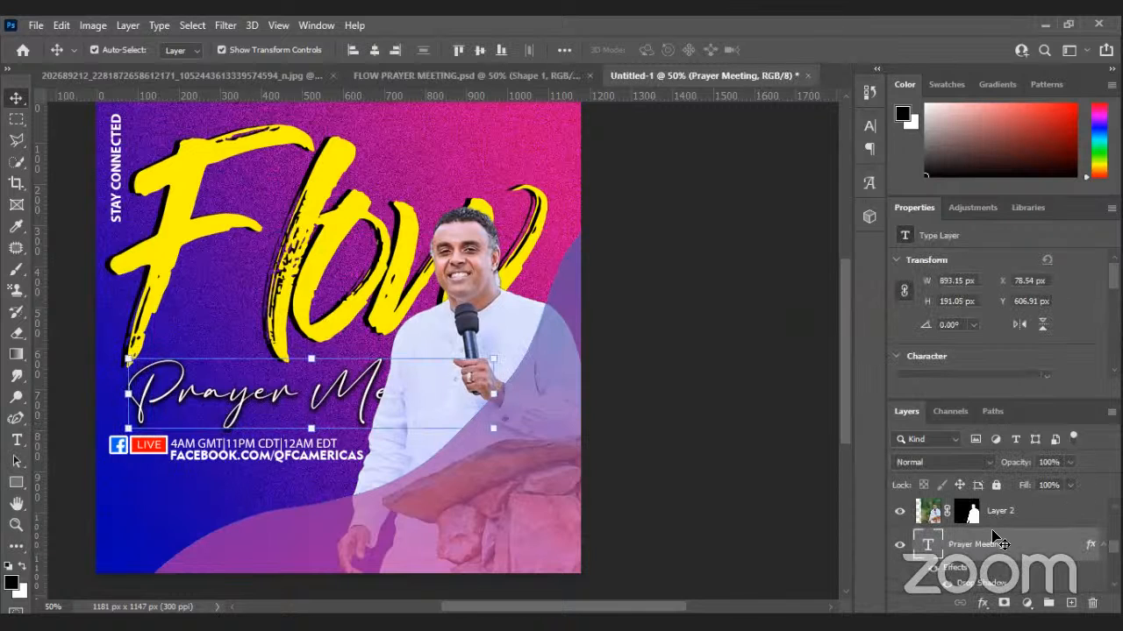
{"action": "key", "text": "ctrl+]"}
{"action": "left_click", "coordinate": [677, 477]}
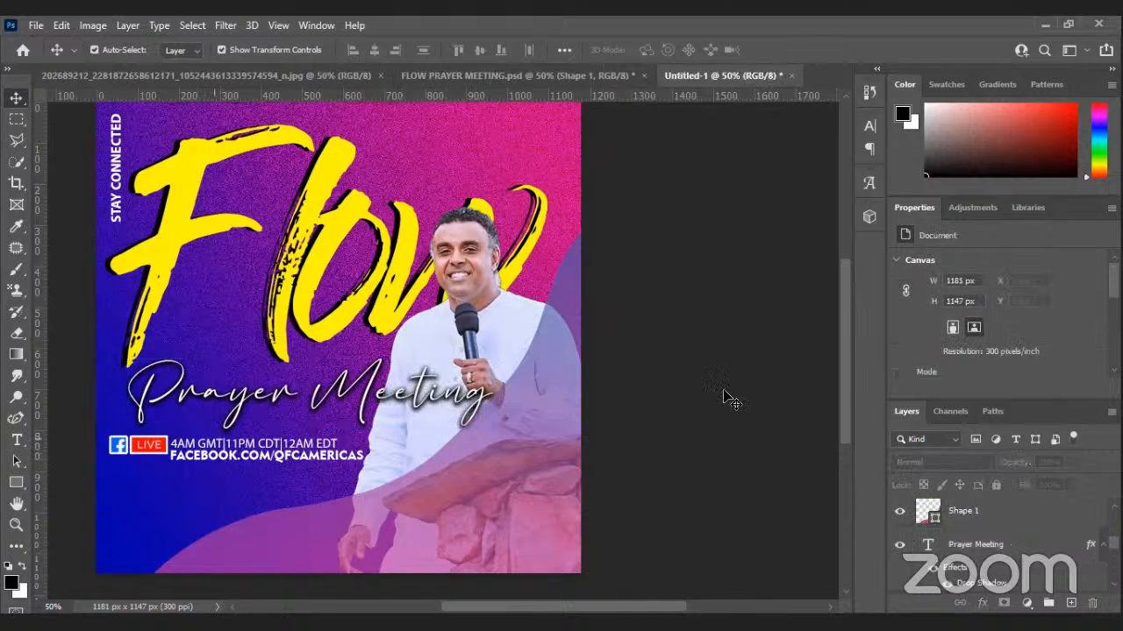
{"action": "left_click", "coordinate": [482, 75]}
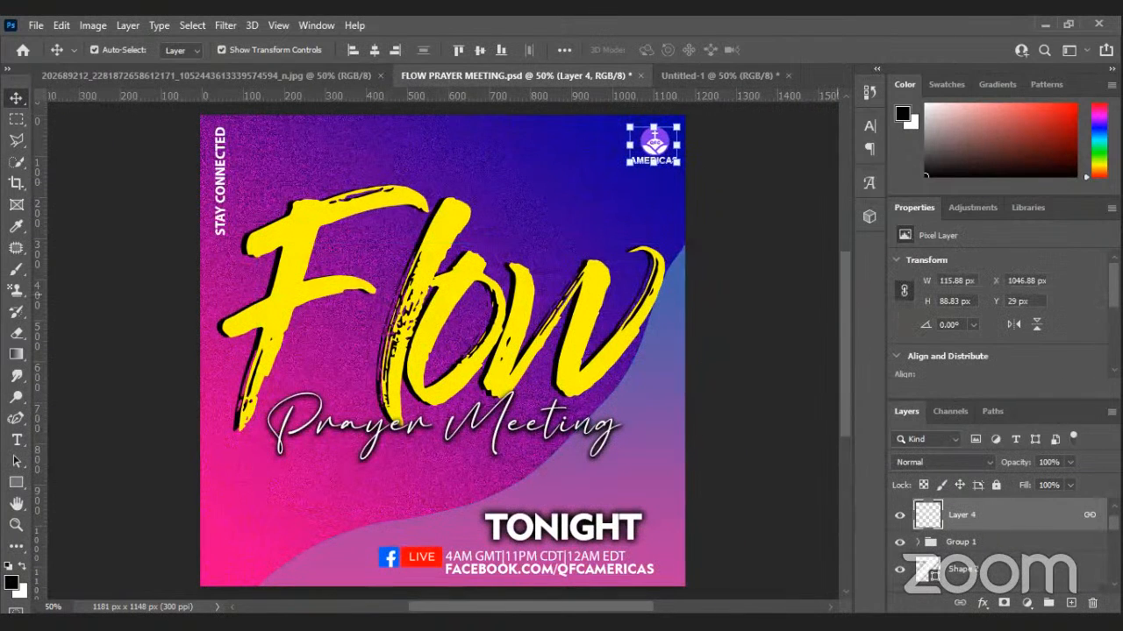
Duplicate Layer 4 and the AMERICAS text into Untitled-1, placing the QFC logo top-right.
{"action": "scroll", "coordinate": [1060, 514], "scroll_direction": "up", "scroll_amount": 1}
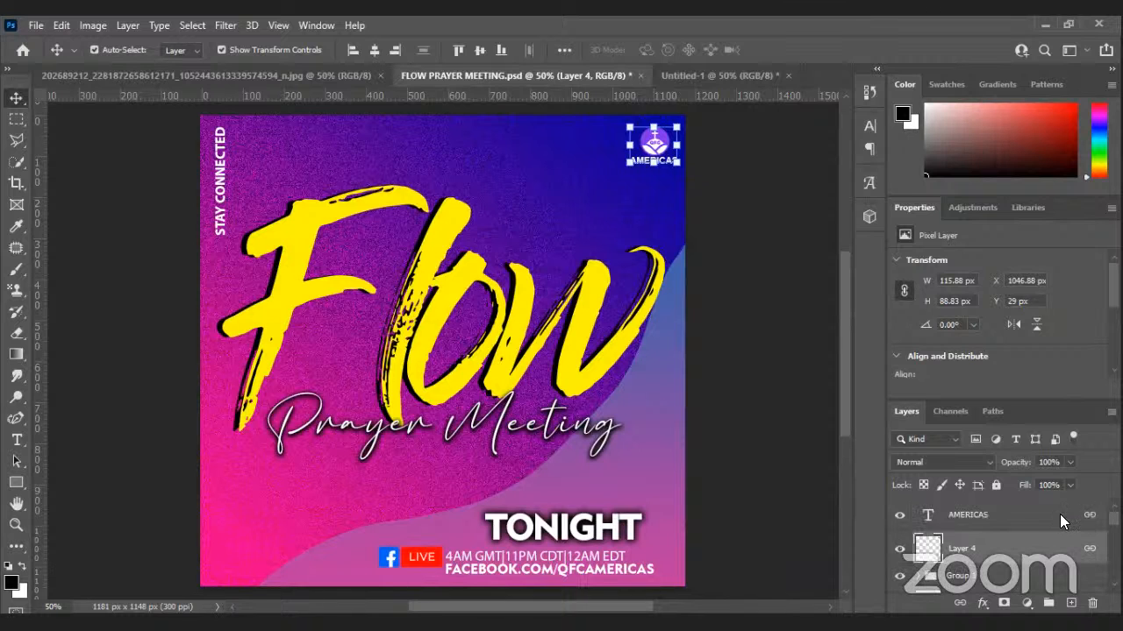
{"action": "left_click", "coordinate": [1059, 514], "text": "ctrl"}
{"action": "right_click", "coordinate": [1059, 513]}
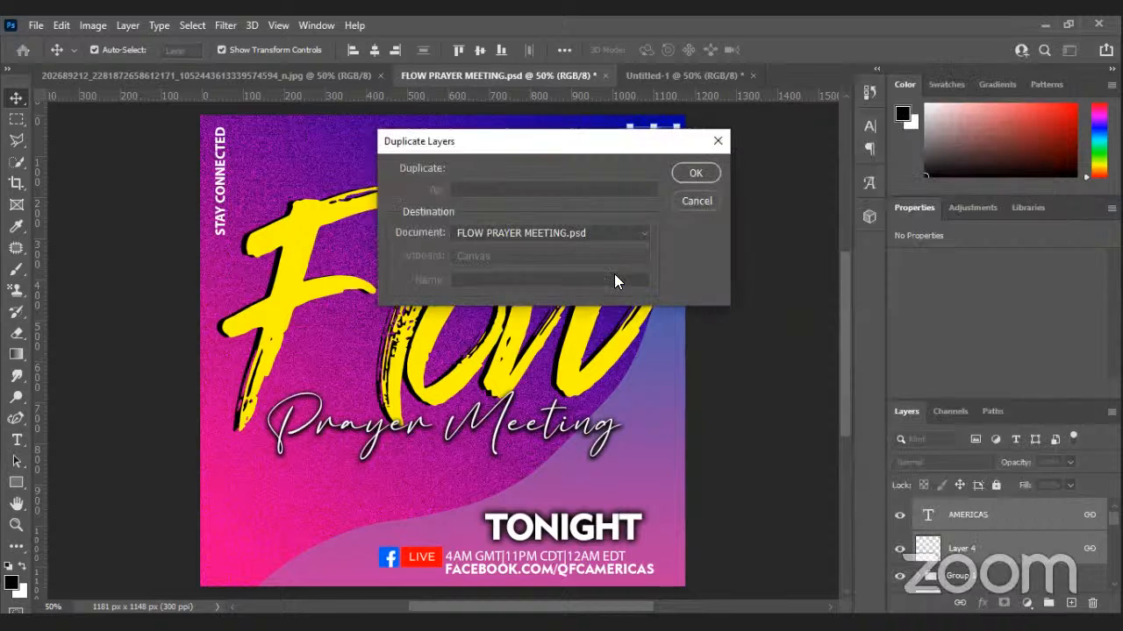
{"action": "left_click", "coordinate": [644, 237]}
{"action": "left_click", "coordinate": [709, 176]}
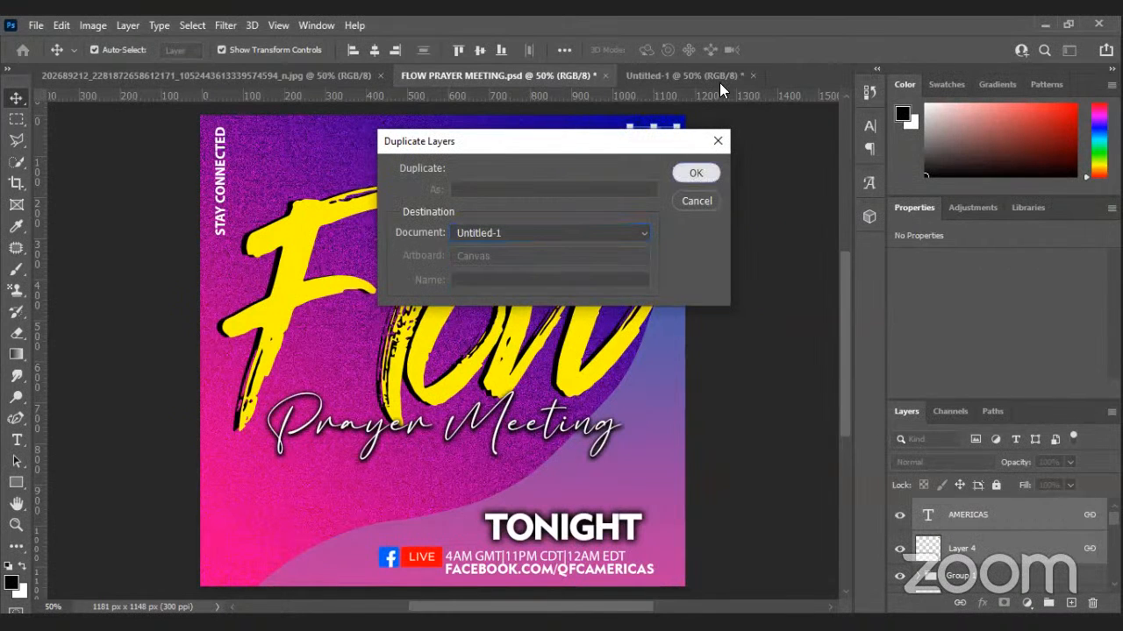
{"action": "key", "text": "Return"}
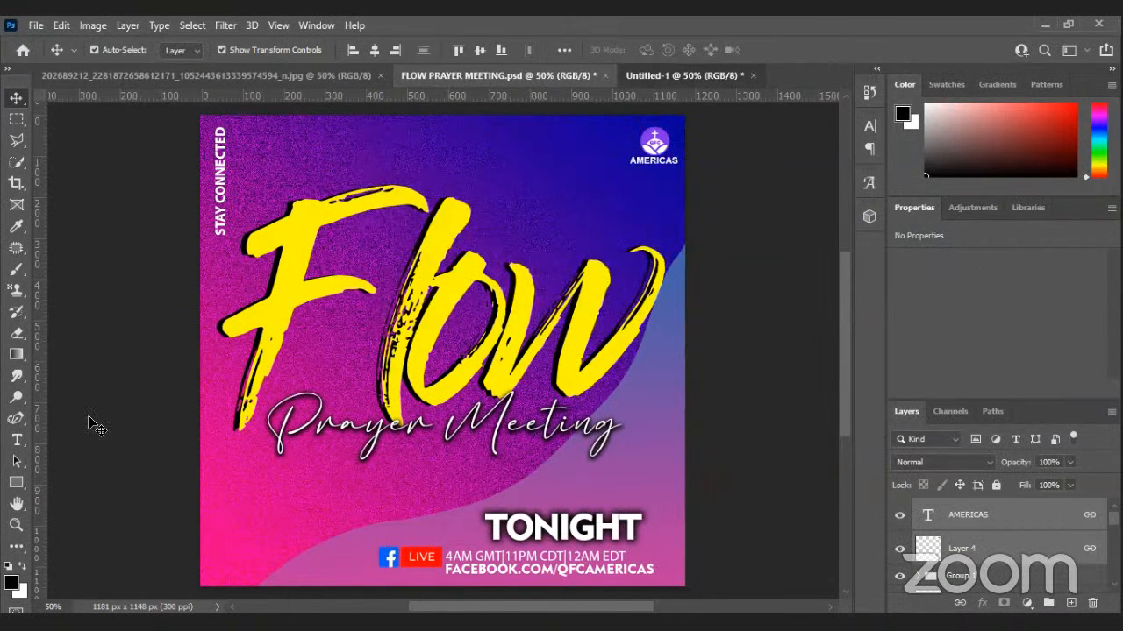
{"action": "left_click", "coordinate": [19, 531]}
{"action": "left_click", "coordinate": [502, 73]}
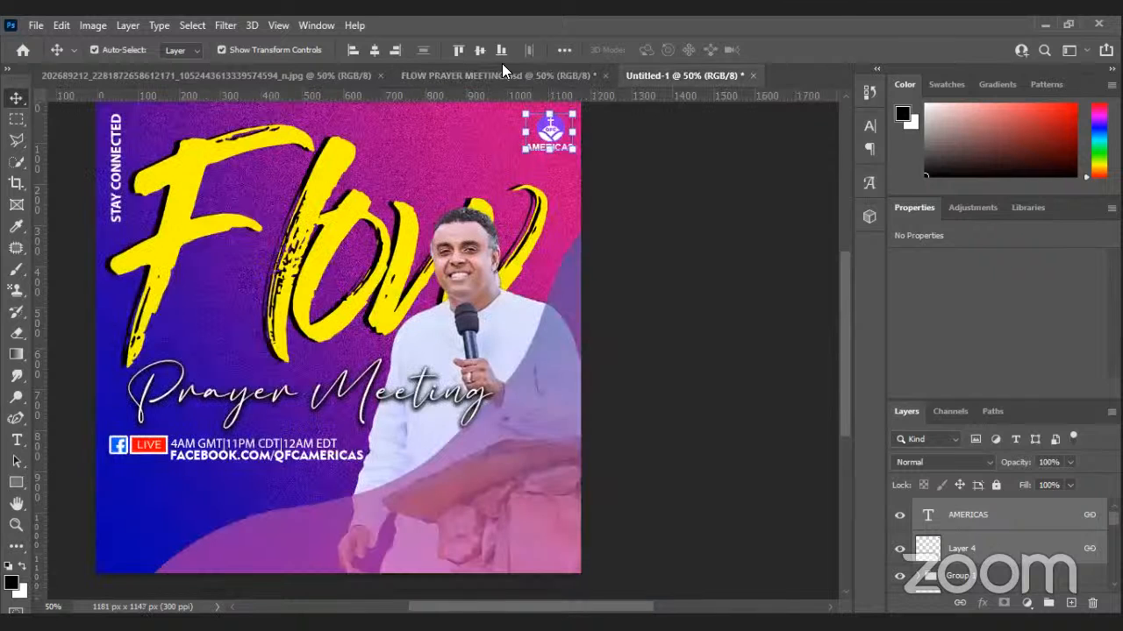
{"action": "left_click", "coordinate": [500, 56]}
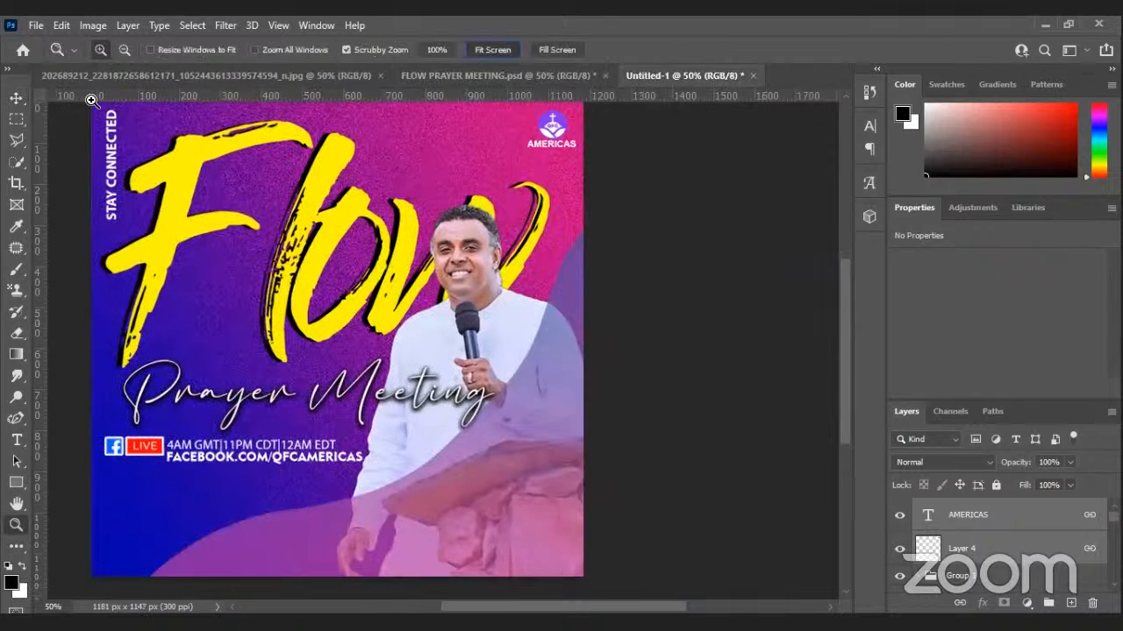
{"action": "left_click", "coordinate": [16, 99]}
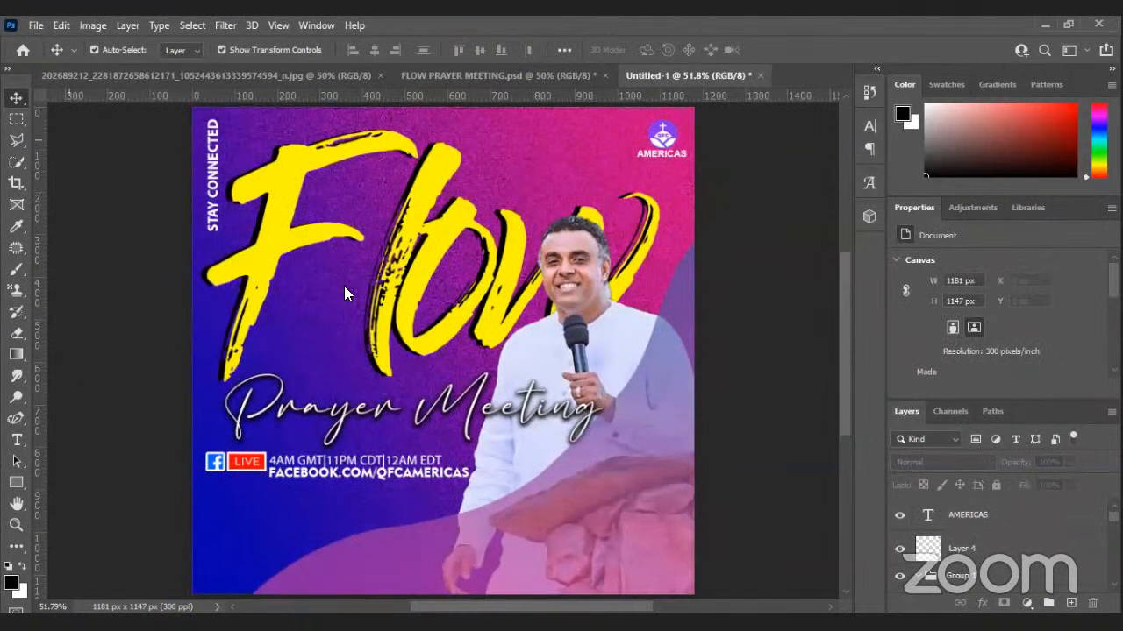
Save the flyer on the computer as FLOW PRAYER MEETING 2.psd in the LOGOS folder.
{"action": "key", "text": "ctrl+s"}
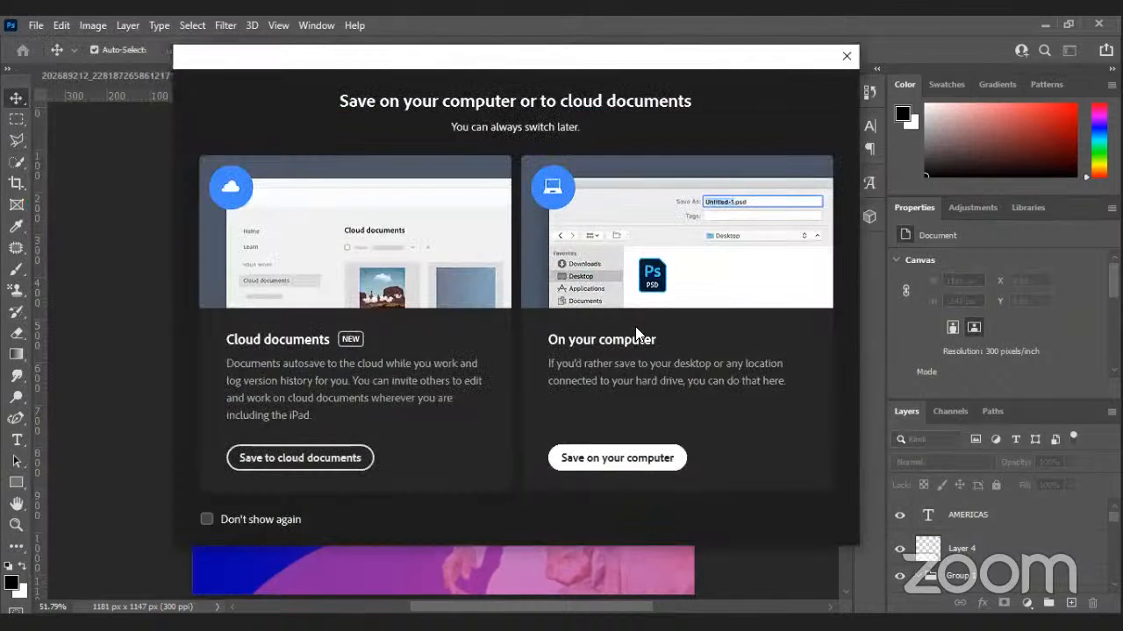
{"action": "left_click", "coordinate": [641, 332]}
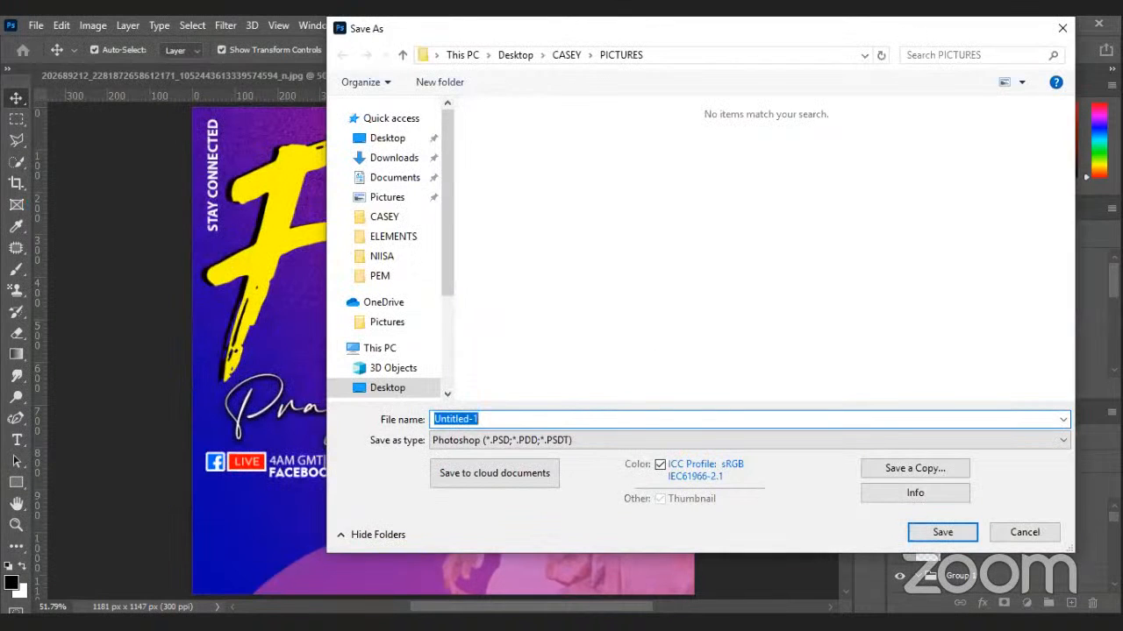
{"action": "type", "text": "FLOW PR"}
{"action": "type", "text": "AYER MEETING 2"}
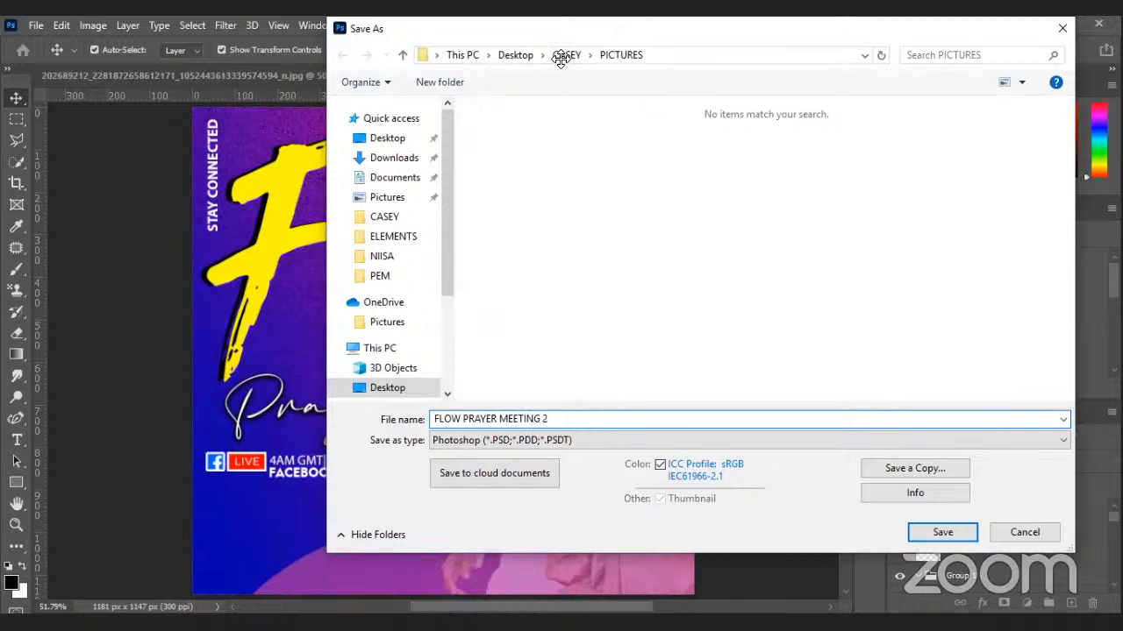
{"action": "double_click", "coordinate": [916, 152]}
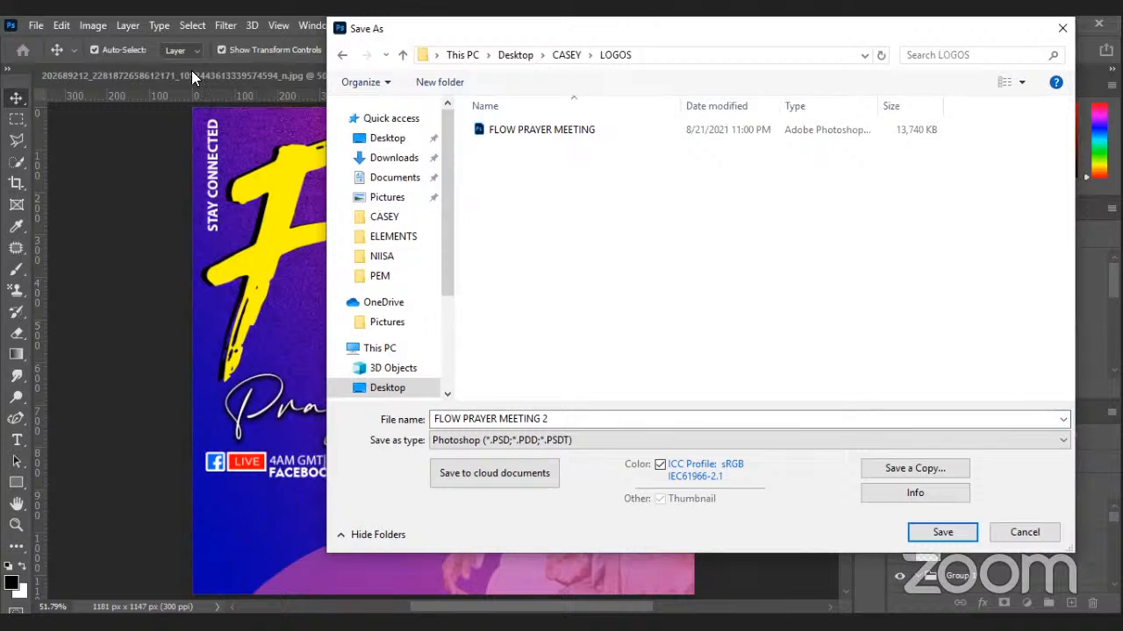
{"action": "key", "text": "Return"}
{"action": "key", "text": "alt+f"}
Export a JPEG copy of FLOW PRAYER MEETING 2 to the LOGOS folder, then close the document.
{"action": "left_click", "coordinate": [112, 235]}
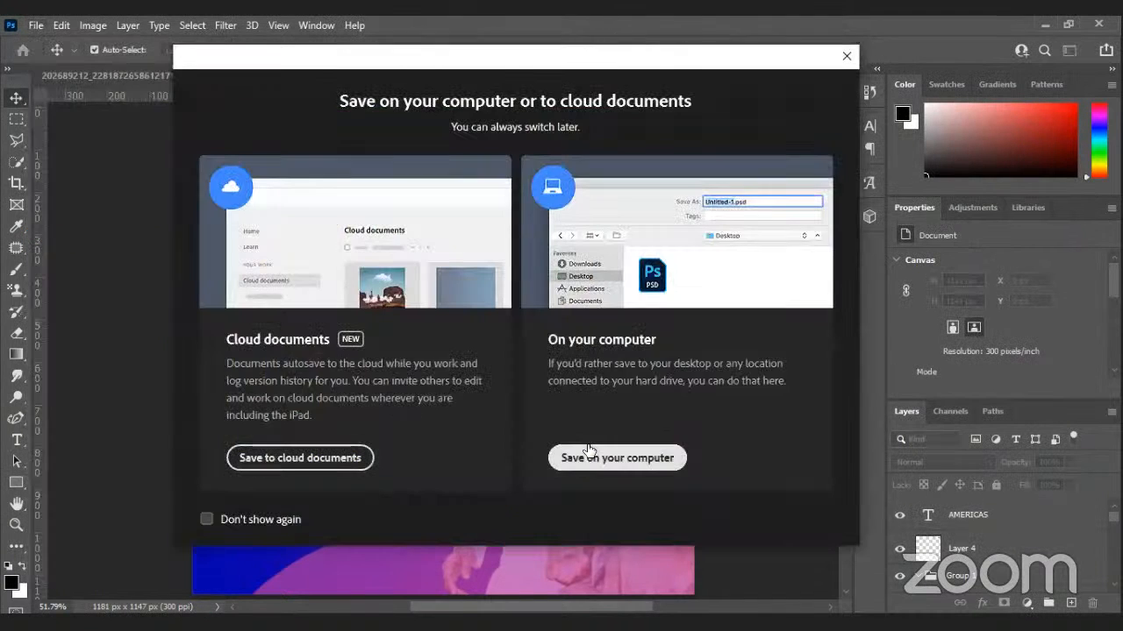
{"action": "left_click", "coordinate": [586, 451]}
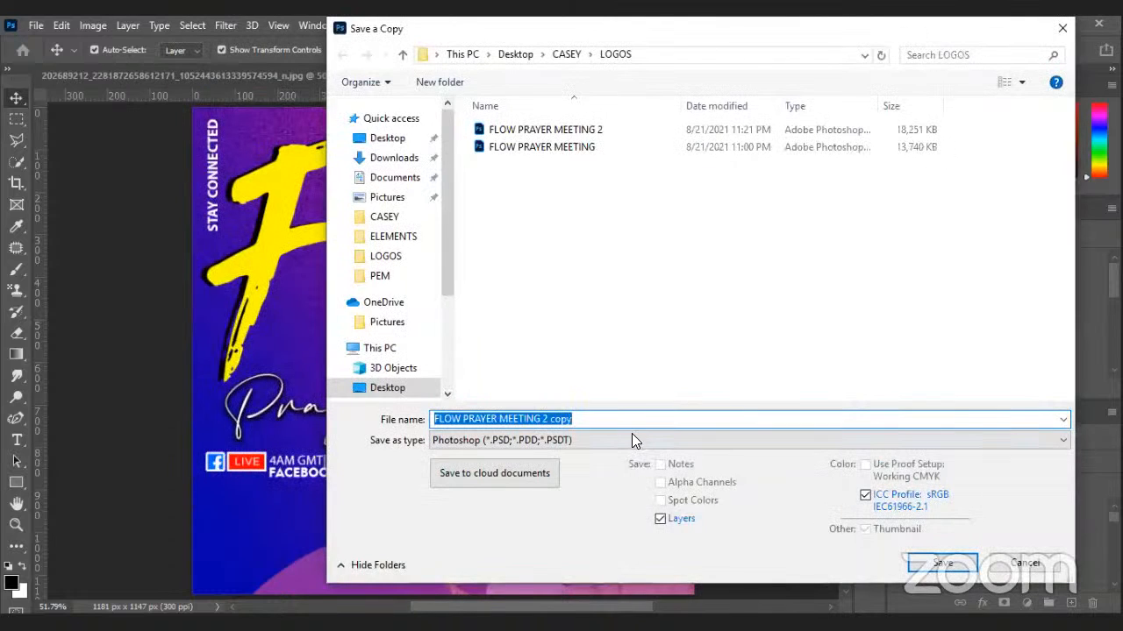
{"action": "left_click", "coordinate": [631, 439]}
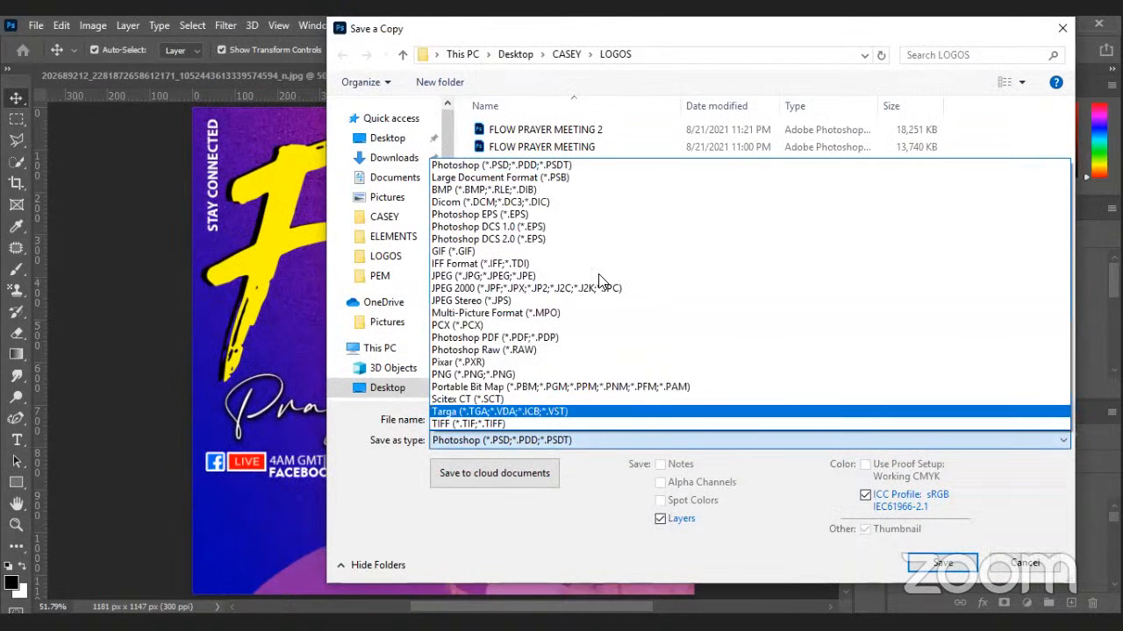
{"action": "left_click", "coordinate": [605, 277]}
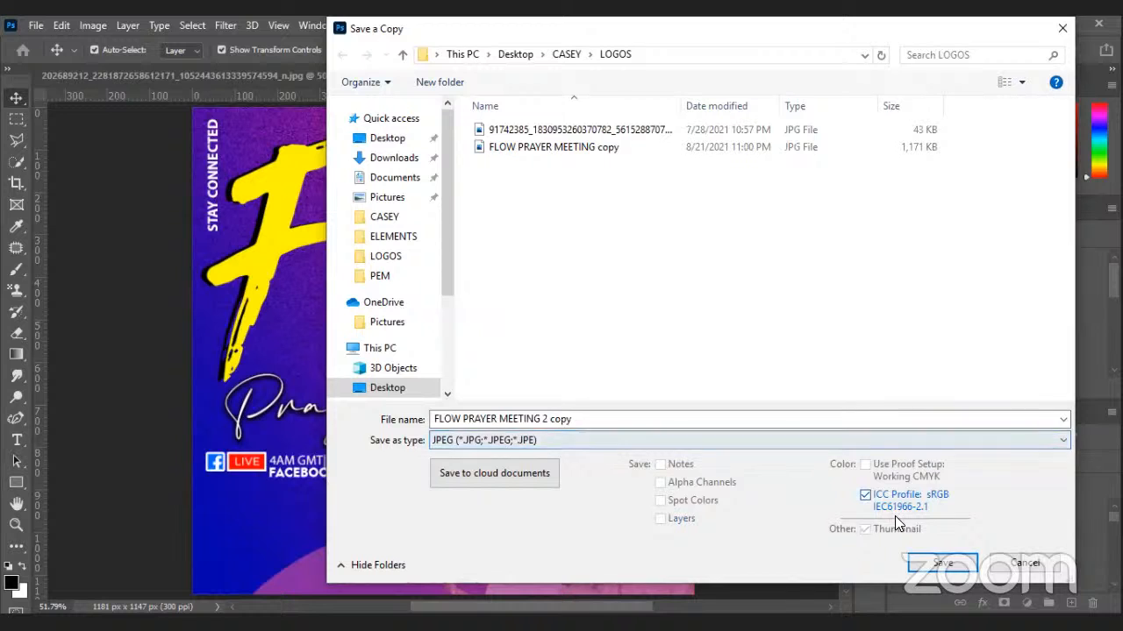
{"action": "left_click", "coordinate": [917, 565]}
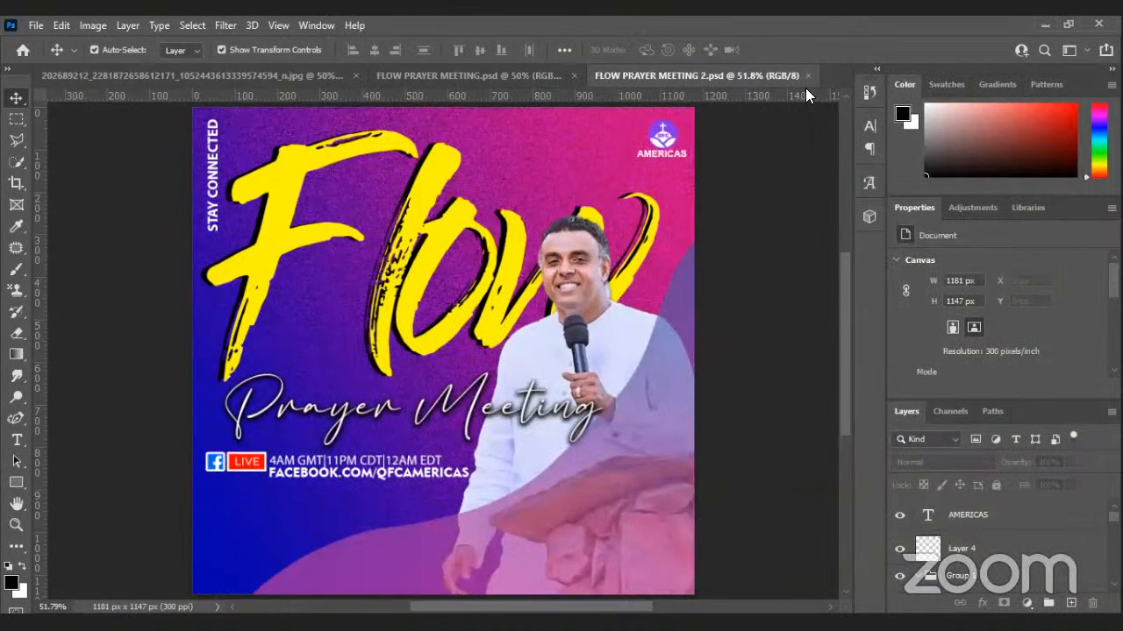
{"action": "key", "text": "ctrl+w"}
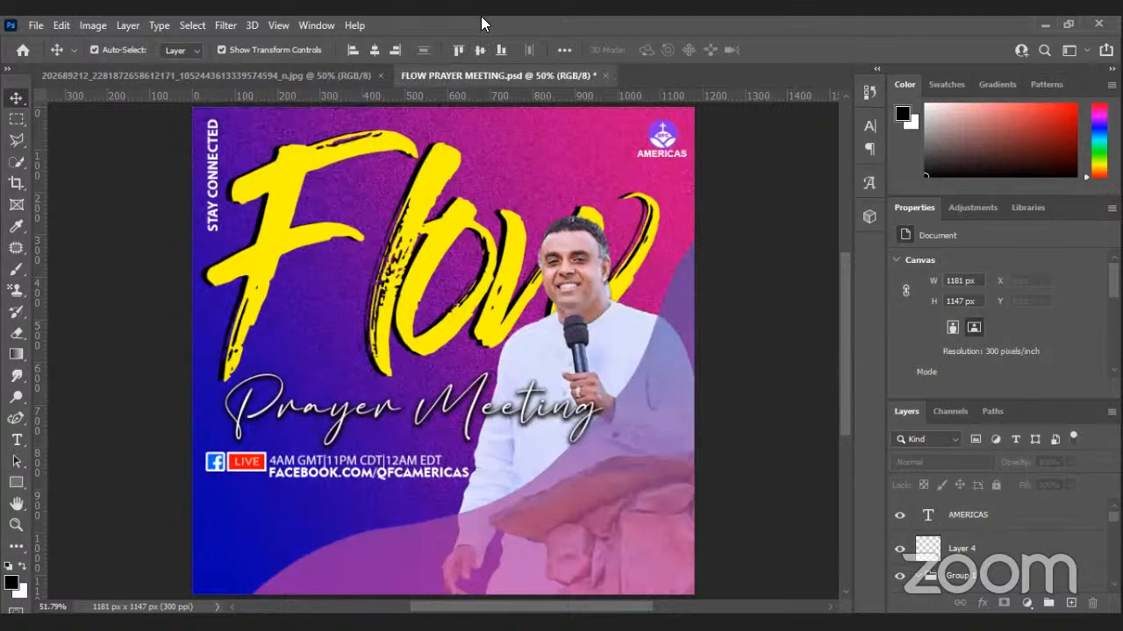
Reopen FLOW PRAYER MEETING 2.psd from the Home screen's recent files and select the Shape 1 layer.
{"action": "left_click", "coordinate": [23, 51]}
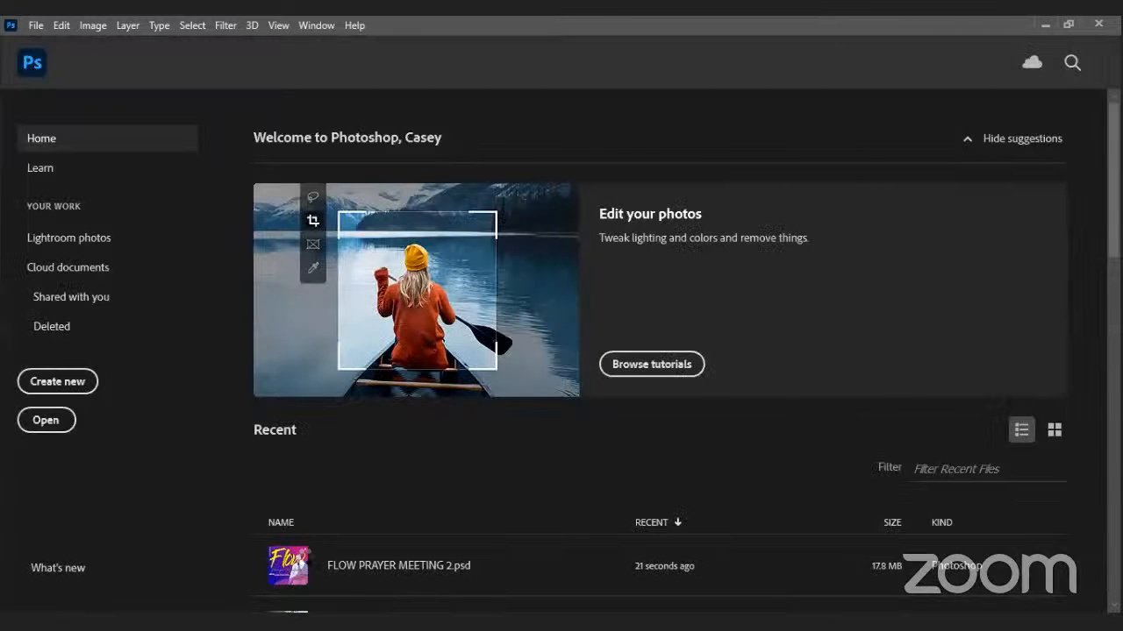
{"action": "left_click", "coordinate": [304, 555]}
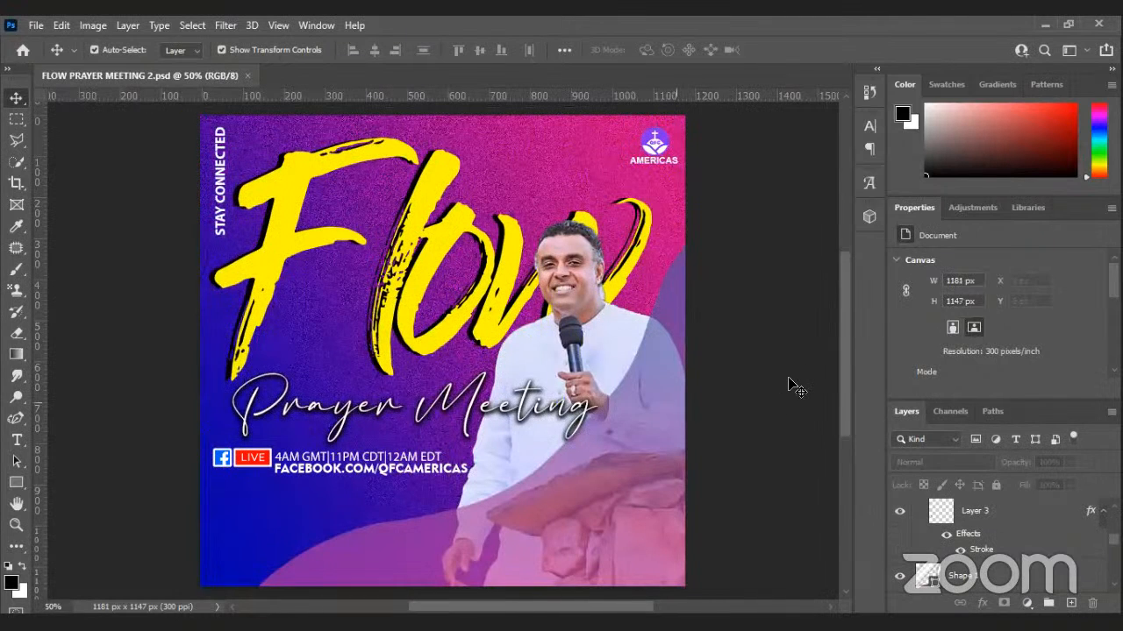
{"action": "left_click", "coordinate": [521, 424]}
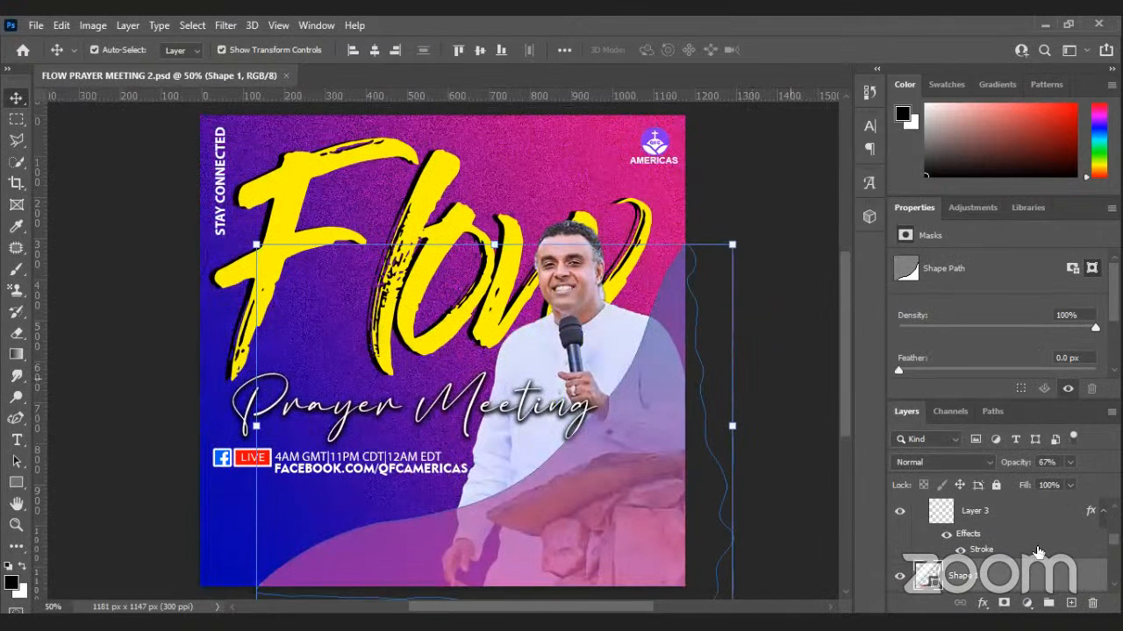
{"action": "scroll", "coordinate": [1036, 548], "scroll_direction": "down", "scroll_amount": 2}
Inspect the Prayer Meeting text and full-canvas background image layers by selecting and deselecting them.
{"action": "left_click_drag", "start_coordinate": [1035, 545], "coordinate": [1027, 519]}
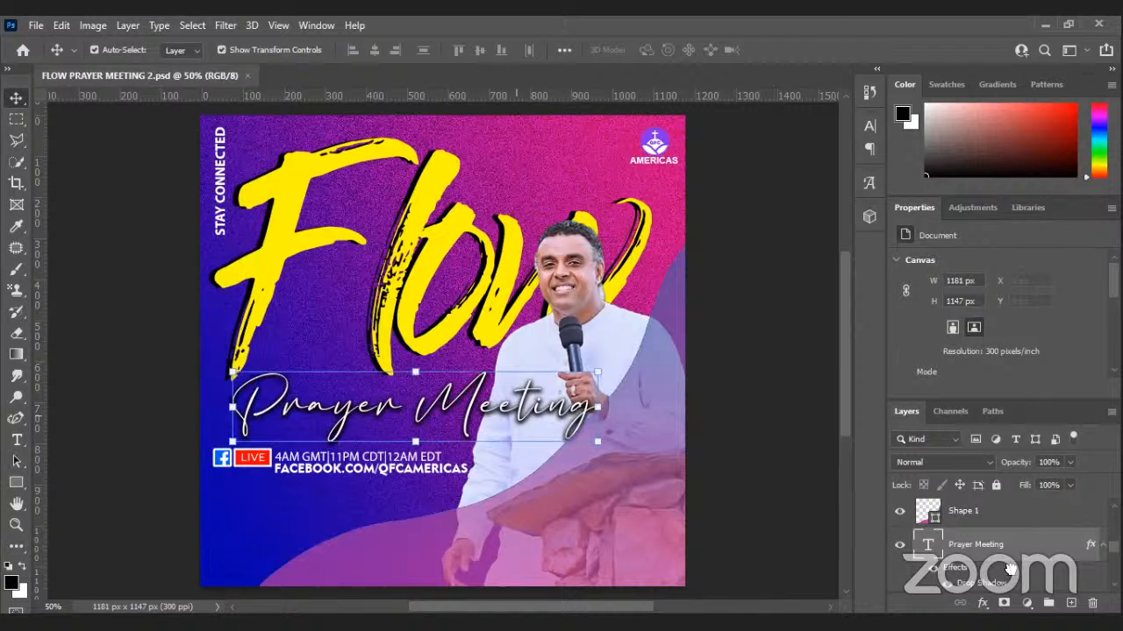
{"action": "left_click", "coordinate": [786, 529]}
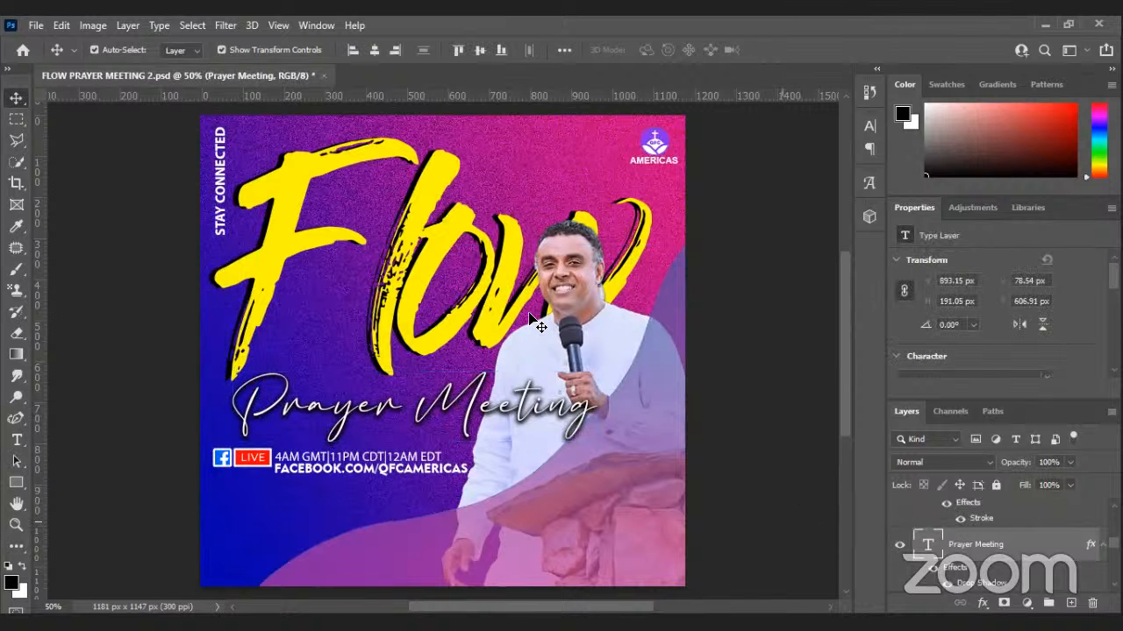
{"action": "left_click", "coordinate": [666, 290]}
{"action": "left_click", "coordinate": [722, 308]}
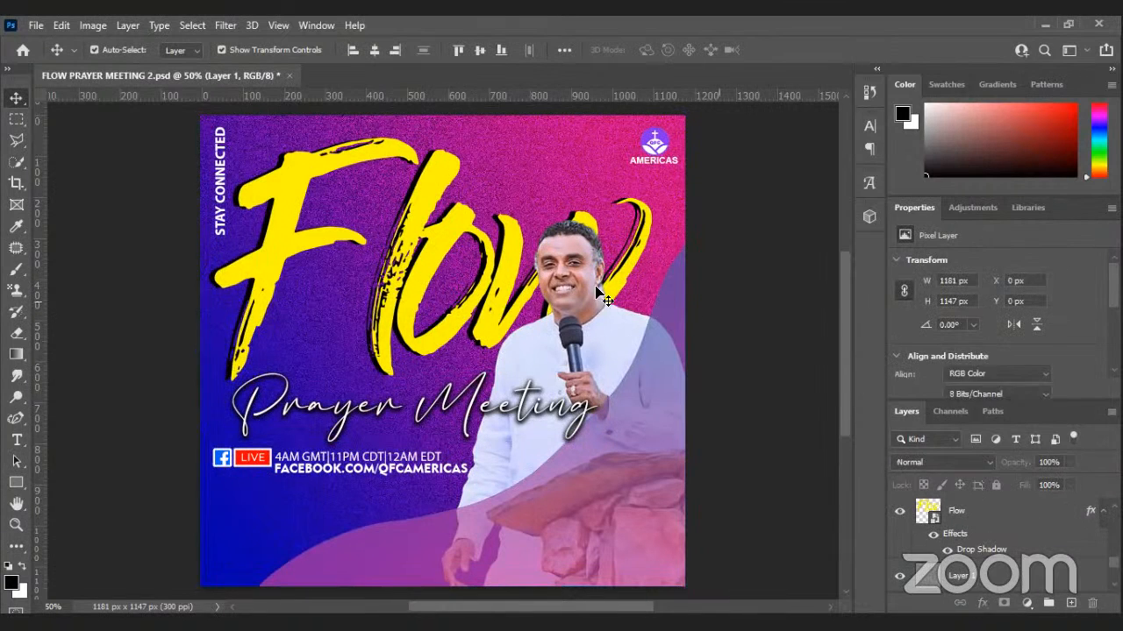
{"action": "left_click", "coordinate": [394, 242]}
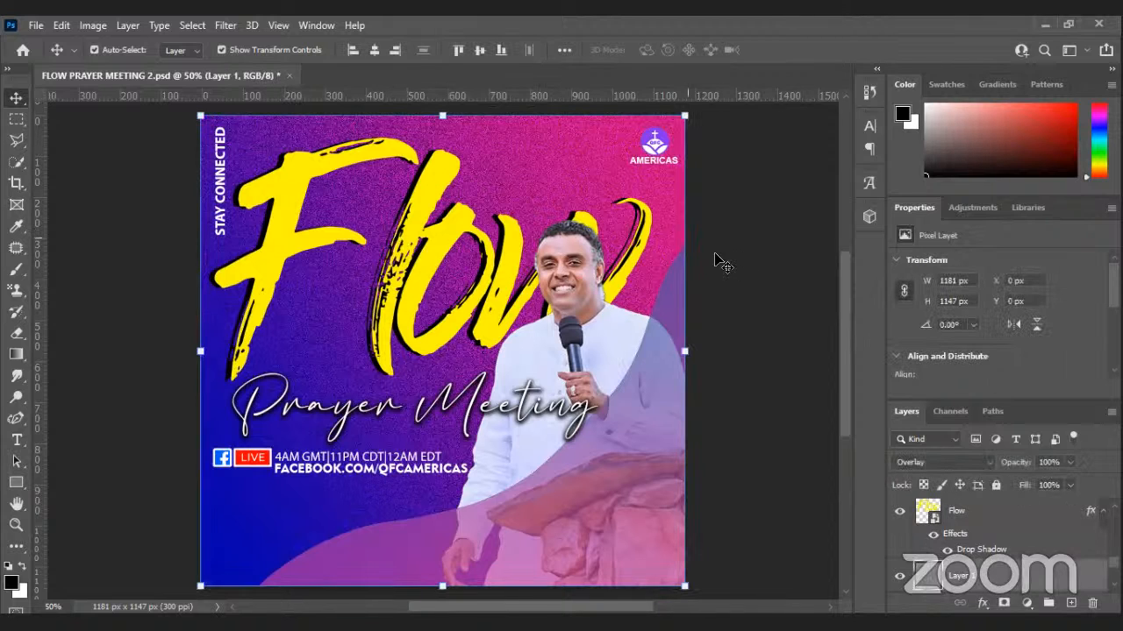
{"action": "left_click", "coordinate": [817, 253]}
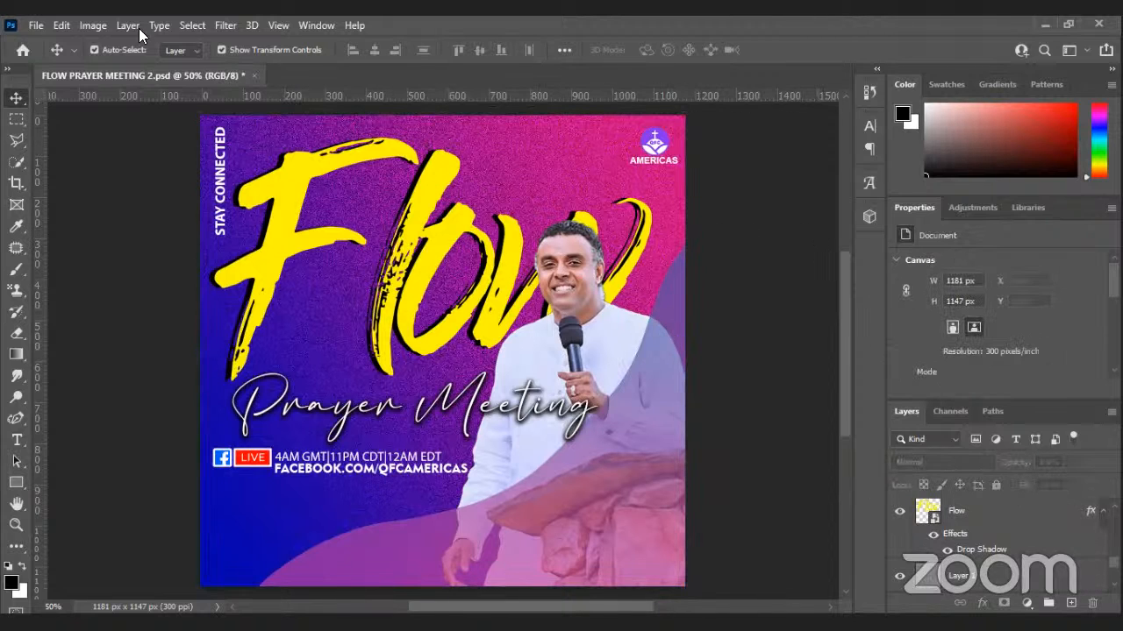
{"action": "left_click", "coordinate": [36, 25]}
Save the updated flyer PSD and dismiss the background-save error message.
{"action": "left_click", "coordinate": [63, 208]}
{"action": "key", "text": "alt+f"}
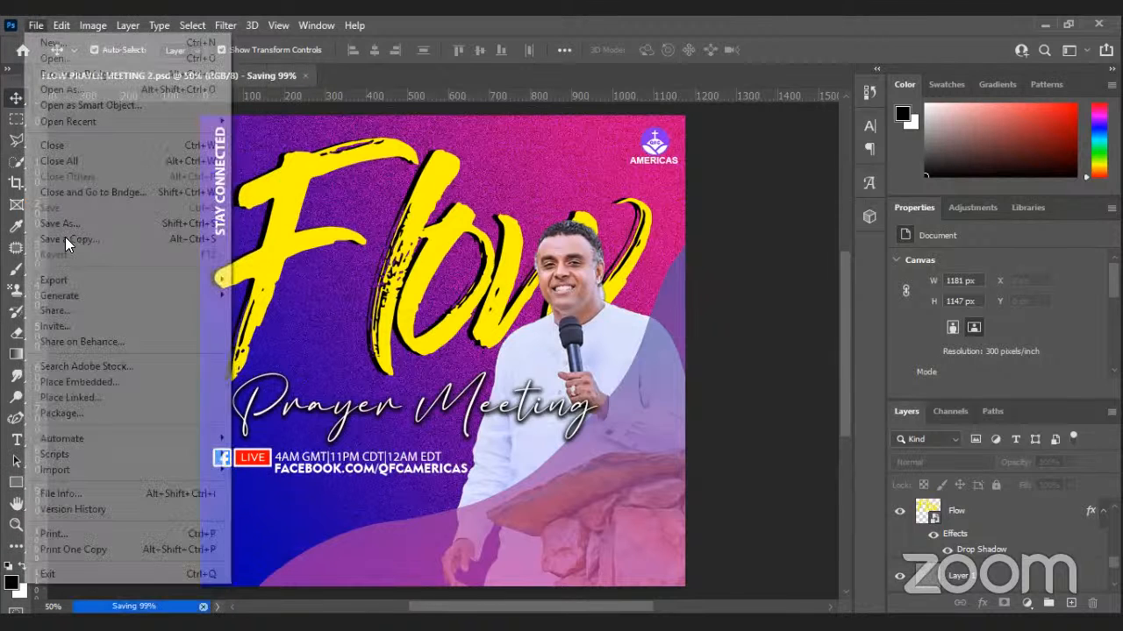
{"action": "left_click", "coordinate": [69, 239]}
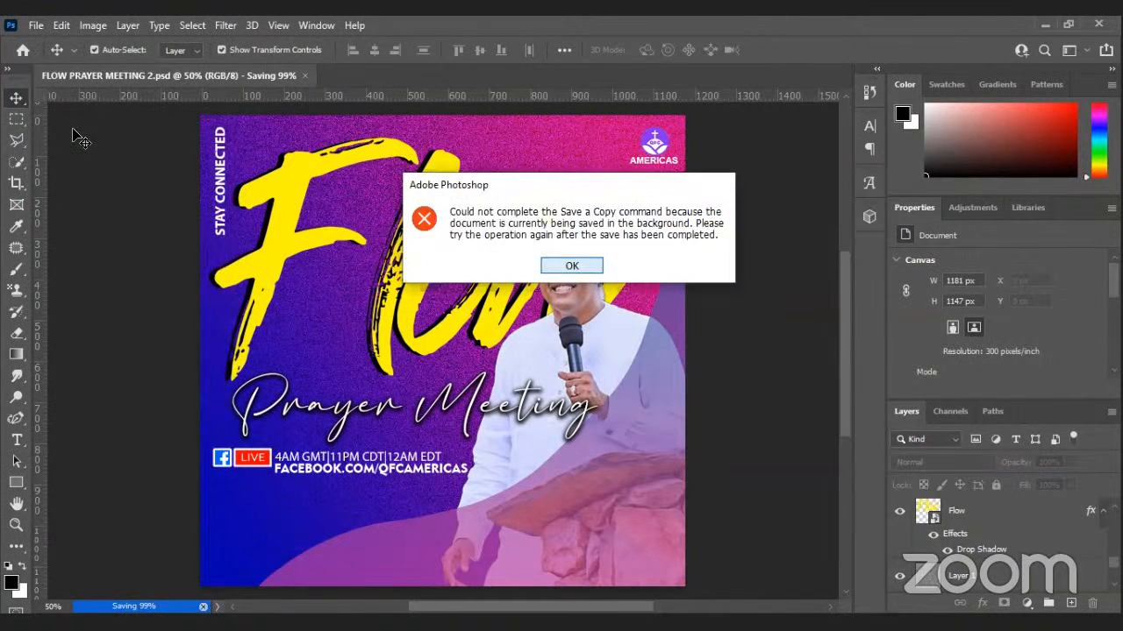
{"action": "left_click", "coordinate": [563, 266]}
Save a JPEG copy named FLOW PRAYER MEETING 2 copy on the computer.
{"action": "key", "text": "alt+f"}
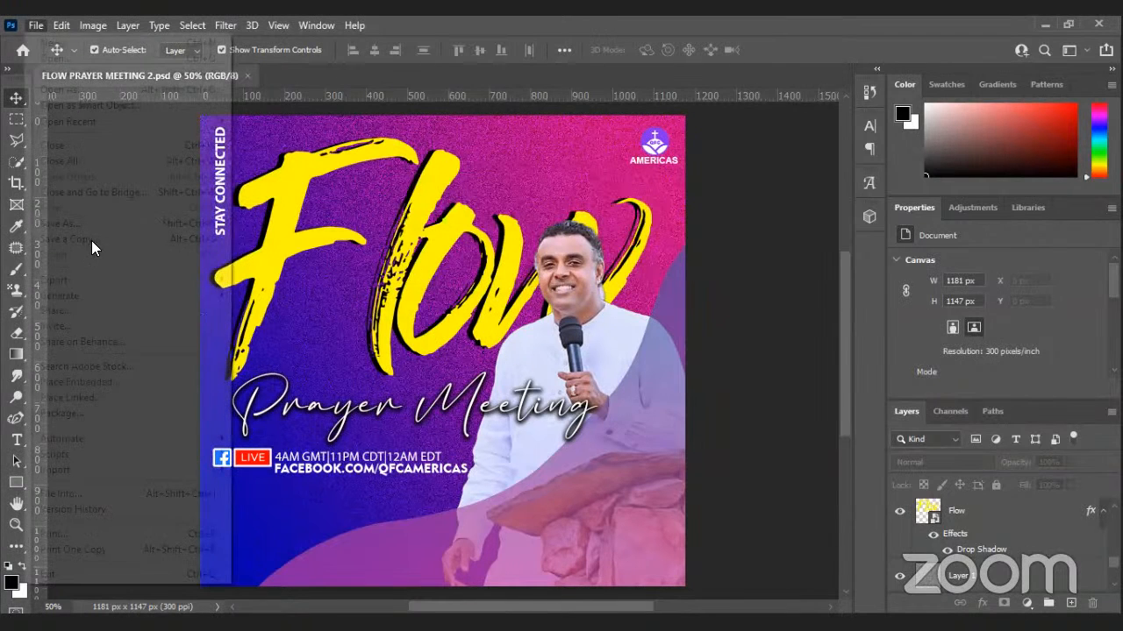
{"action": "left_click", "coordinate": [92, 242]}
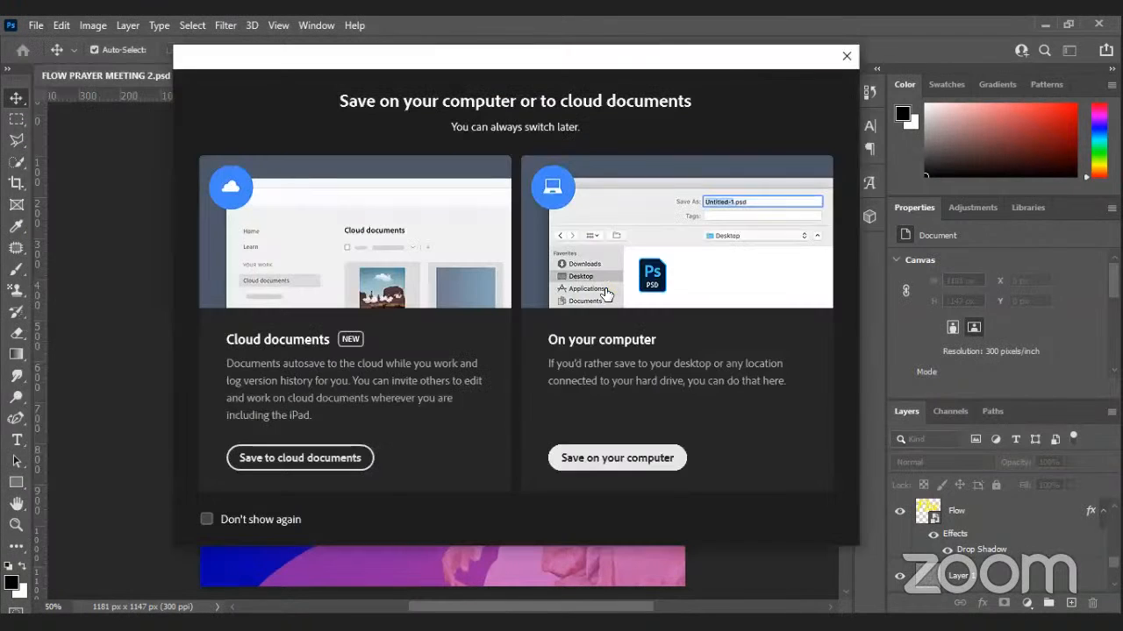
{"action": "left_click", "coordinate": [564, 448]}
{"action": "left_click", "coordinate": [701, 439]}
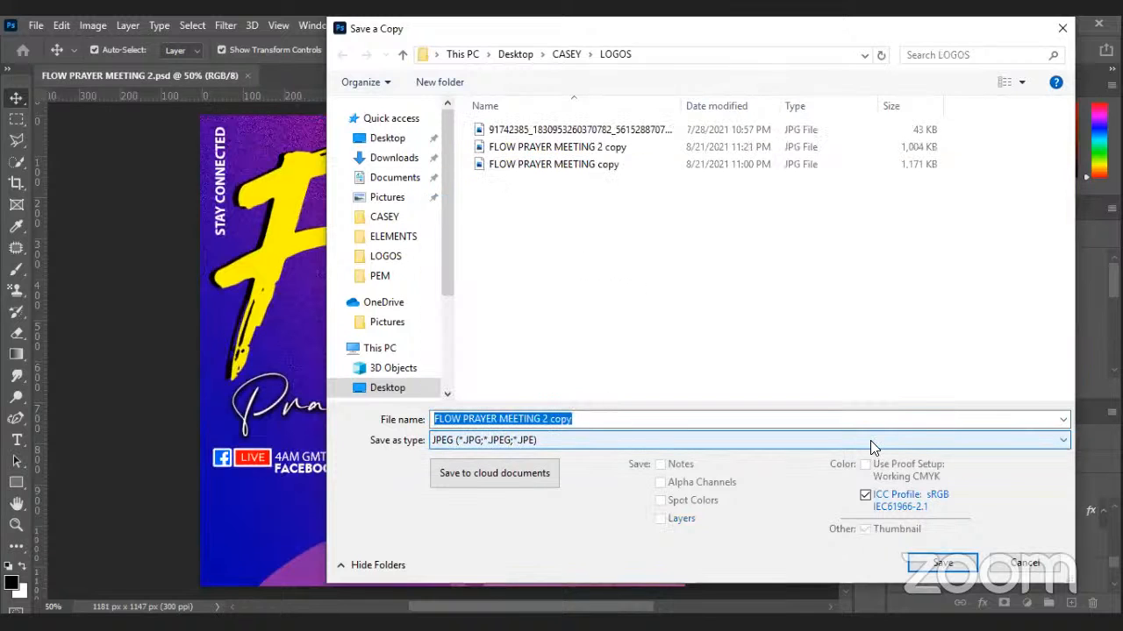
{"action": "key", "text": "Return"}
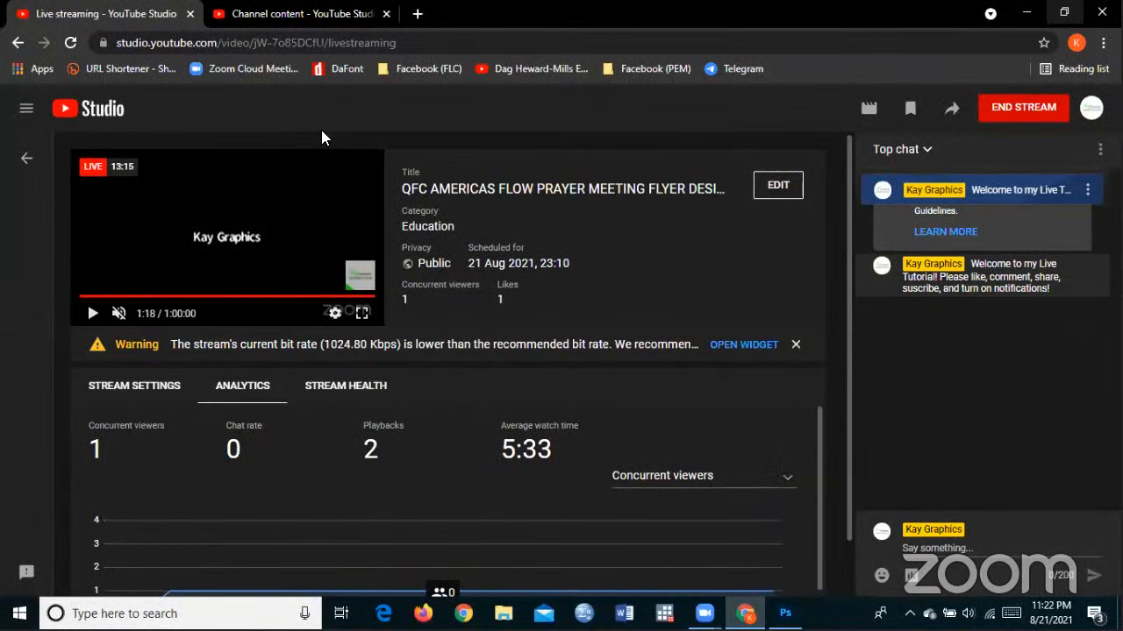
Hide the Chrome YouTube Studio window with Win+D to show the desktop.
{"action": "key", "text": "super+d"}
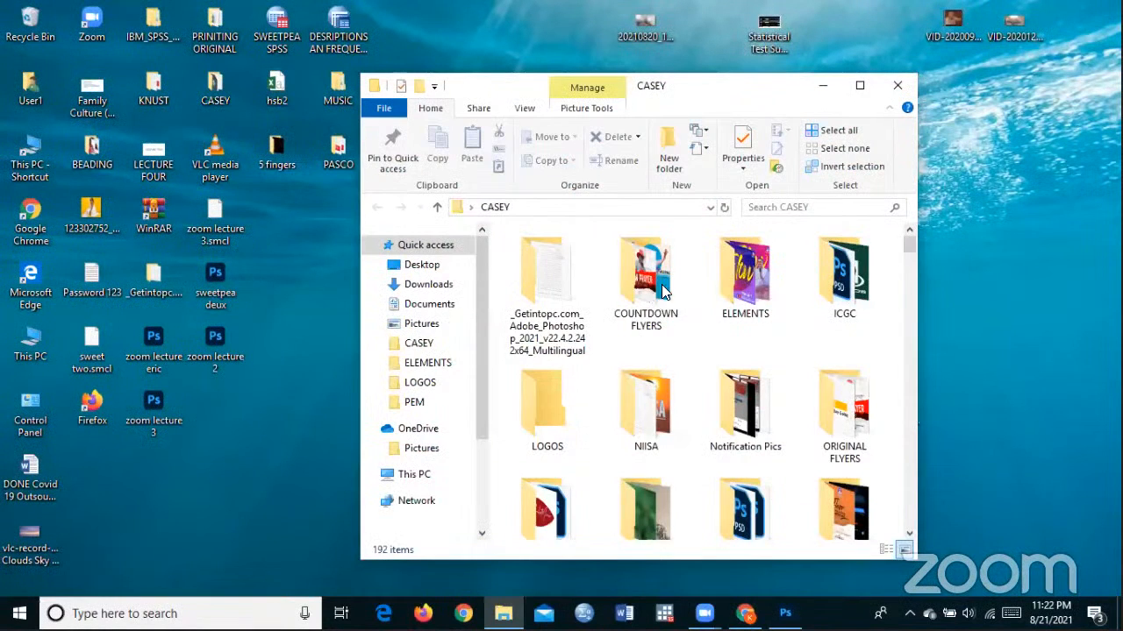
Open the CASEY folder and view FLOW PRAYER MEETING 2 copy.jpg in Photos.
{"action": "double_click", "coordinate": [546, 403]}
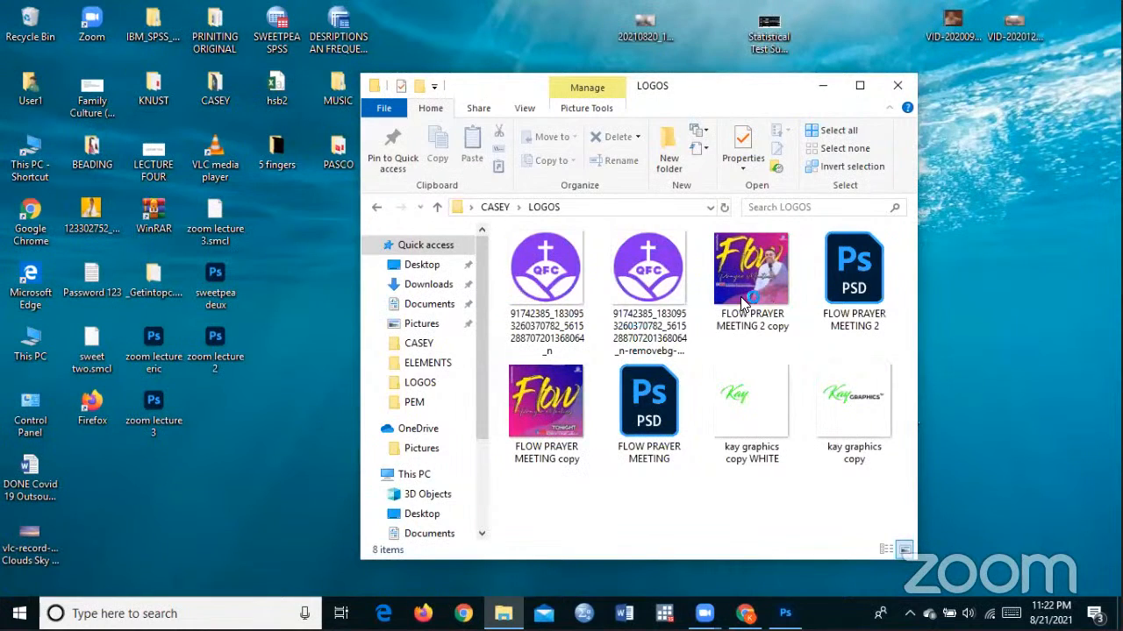
{"action": "double_click", "coordinate": [854, 402]}
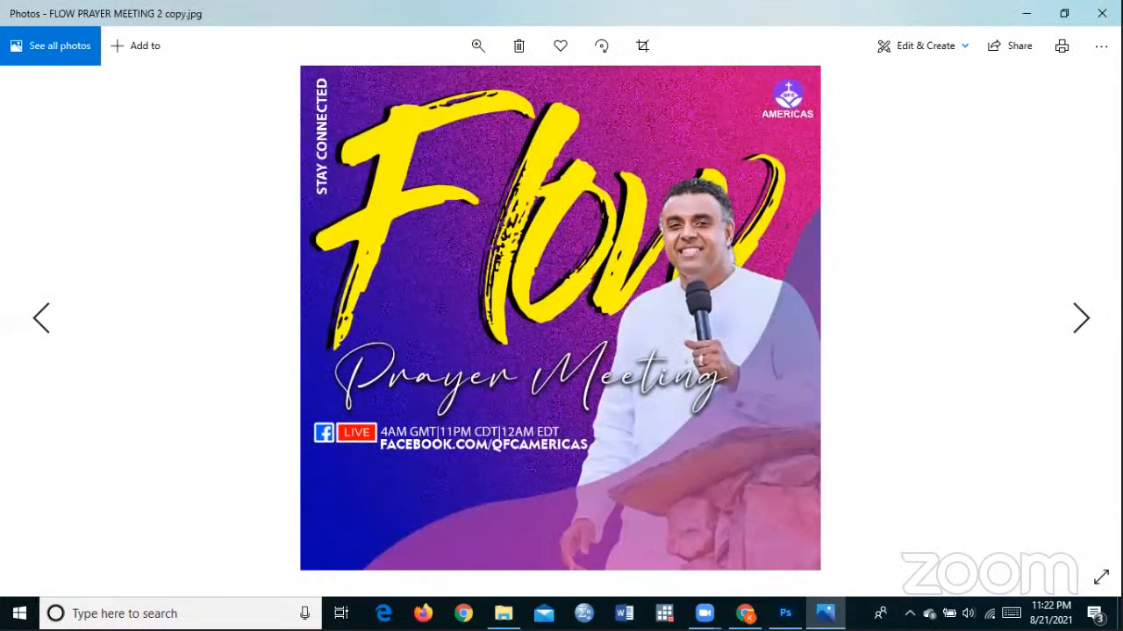
{"action": "left_click", "coordinate": [48, 337]}
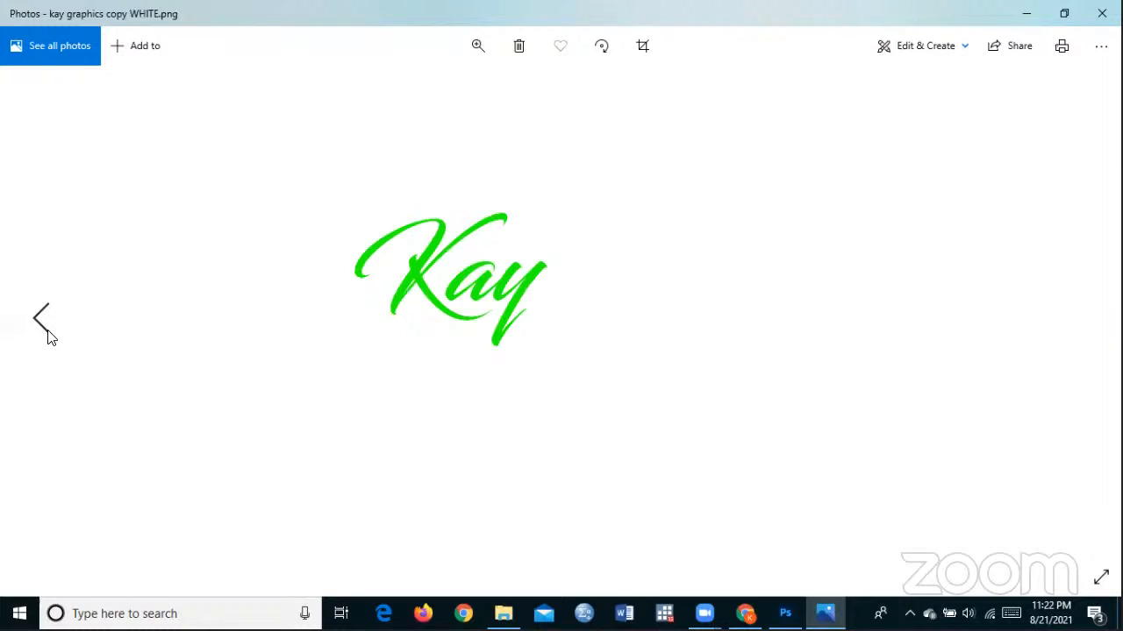
{"action": "left_click", "coordinate": [6, 338]}
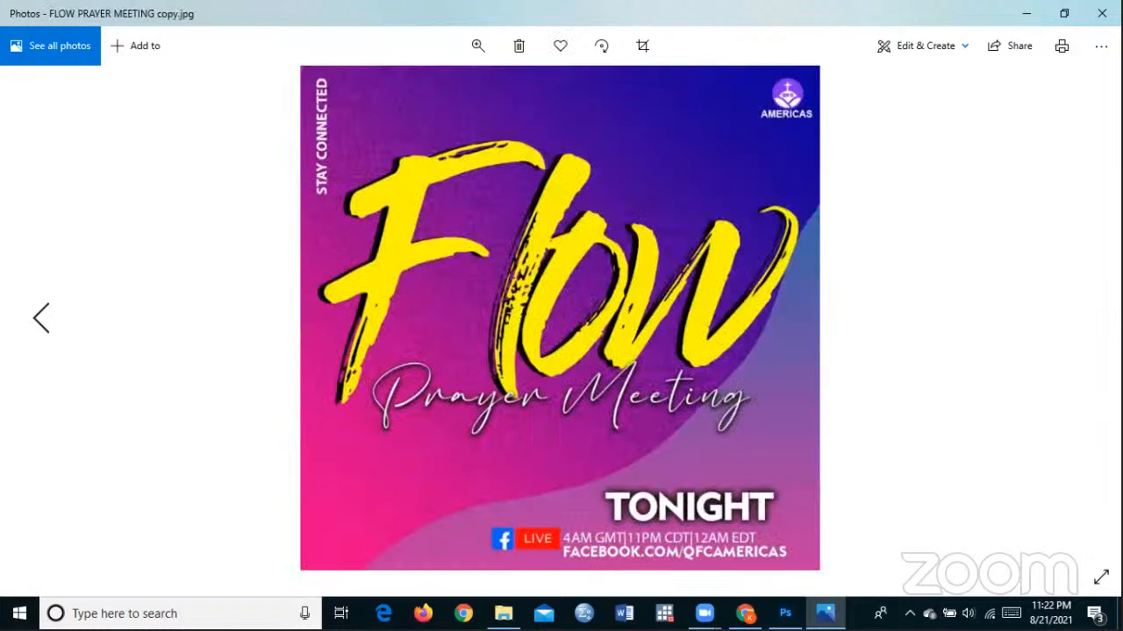
{"action": "key", "text": "Left"}
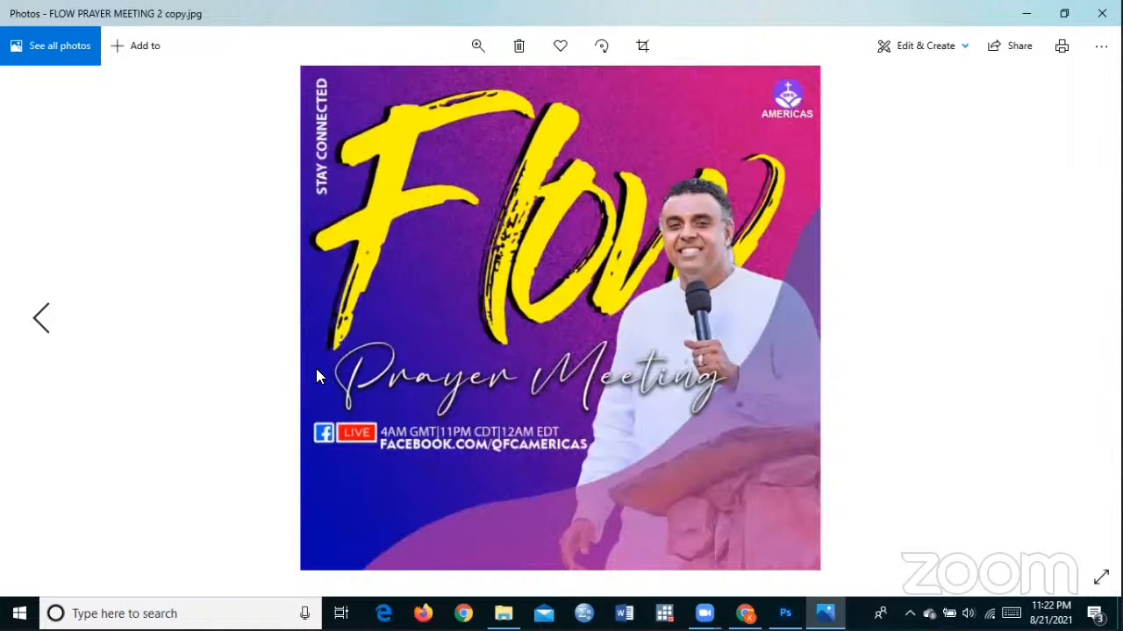
{"action": "key", "text": "Right"}
{"action": "key", "text": "Left"}
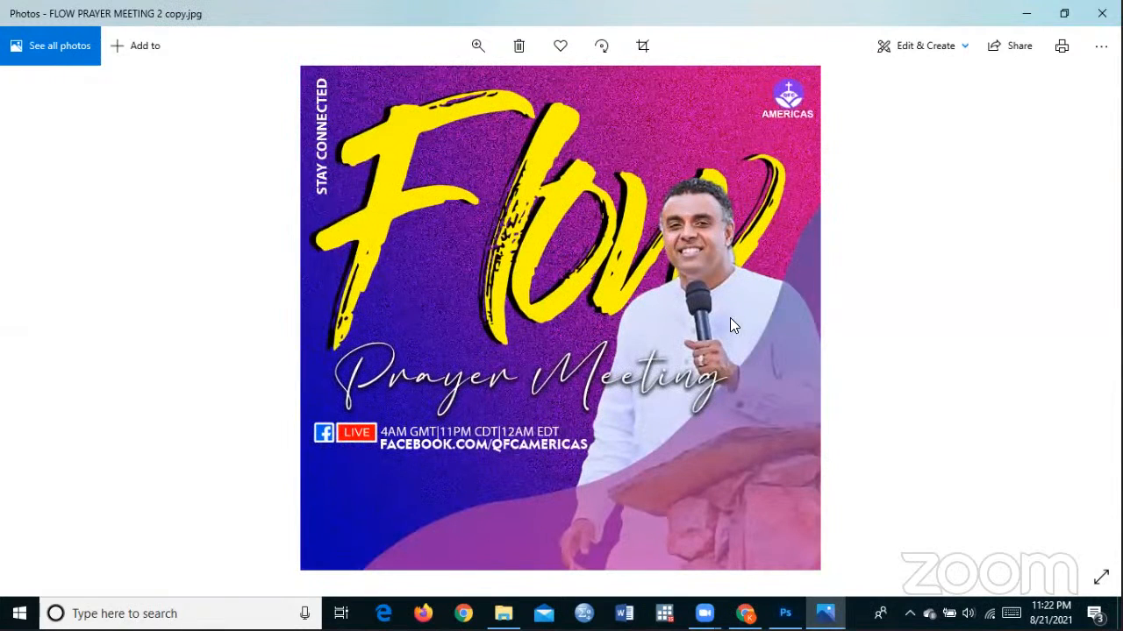
{"action": "scroll", "coordinate": [704, 328], "scroll_direction": "up", "scroll_amount": 2}
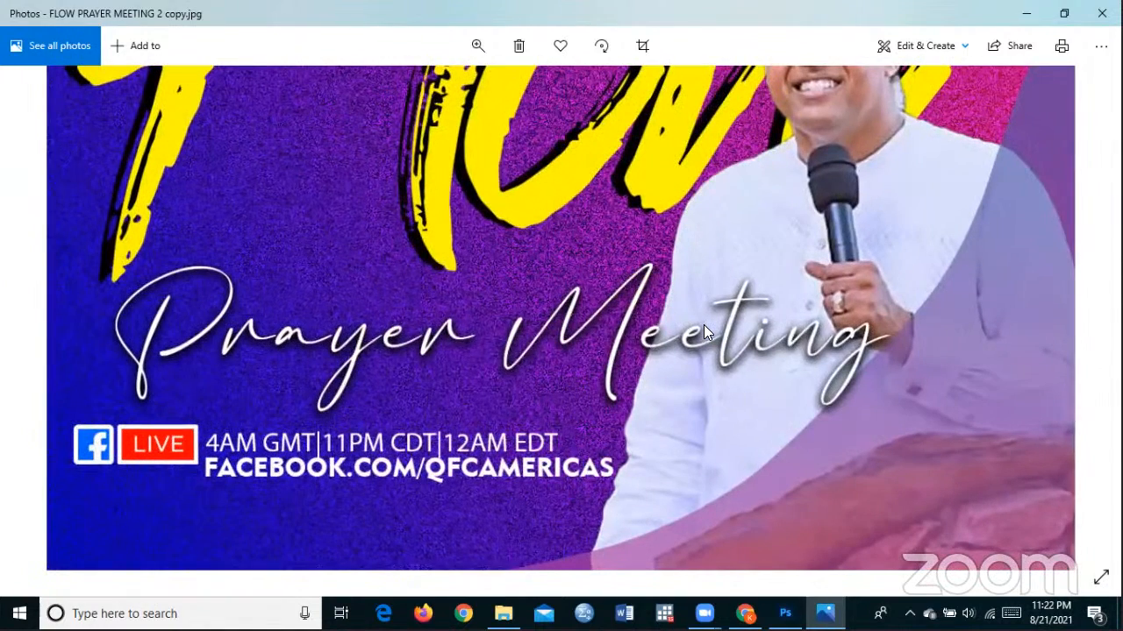
{"action": "scroll", "coordinate": [705, 327], "scroll_direction": "down", "scroll_amount": 2}
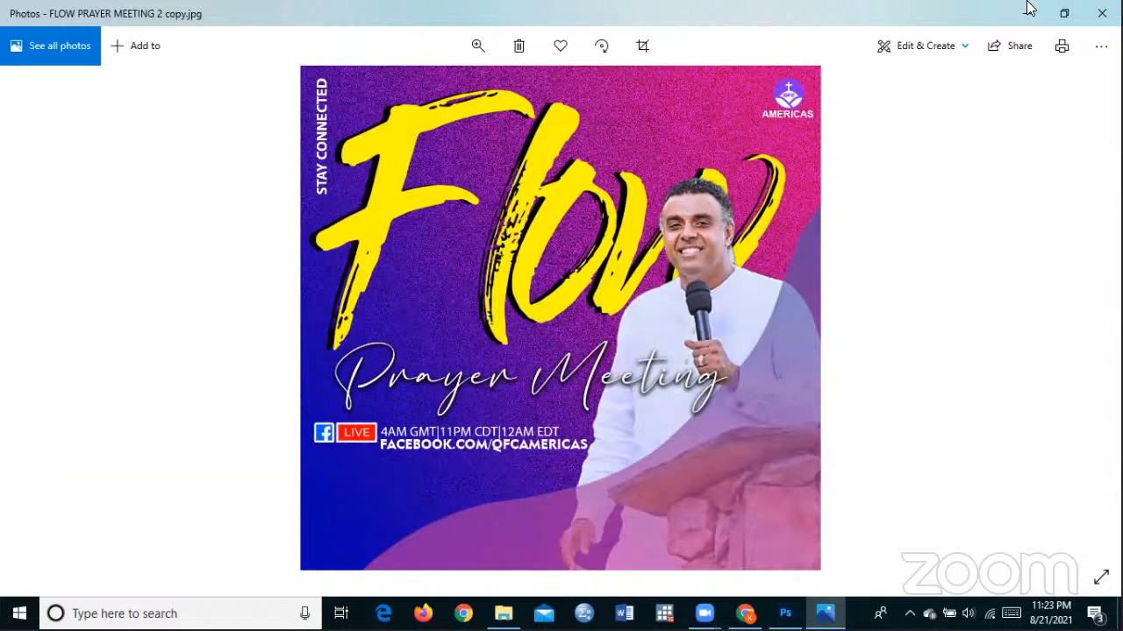